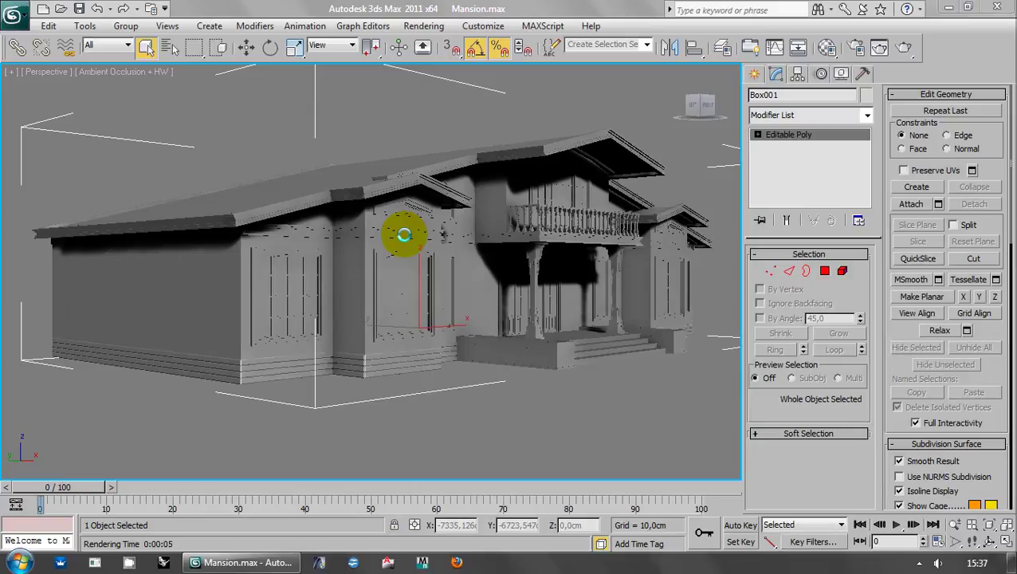
# - Orbit and zoom around the mansion to inspect it from the balcony, steps and front
pyautogui.keyDown('alt'); pyautogui.moveTo(371, 214); pyautogui.dragTo(297, 228, button='middle'); pyautogui.keyUp('alt')
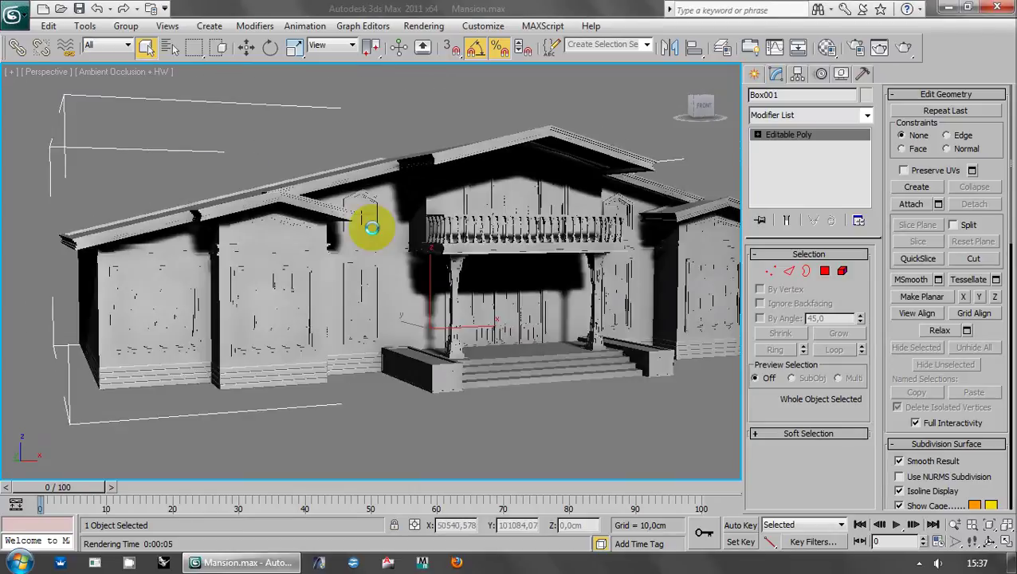
pyautogui.scroll(-3, 334, 281)
pyautogui.keyDown('alt'); pyautogui.moveTo(334, 282); pyautogui.dragTo(335, 284, button='middle'); pyautogui.keyUp('alt')
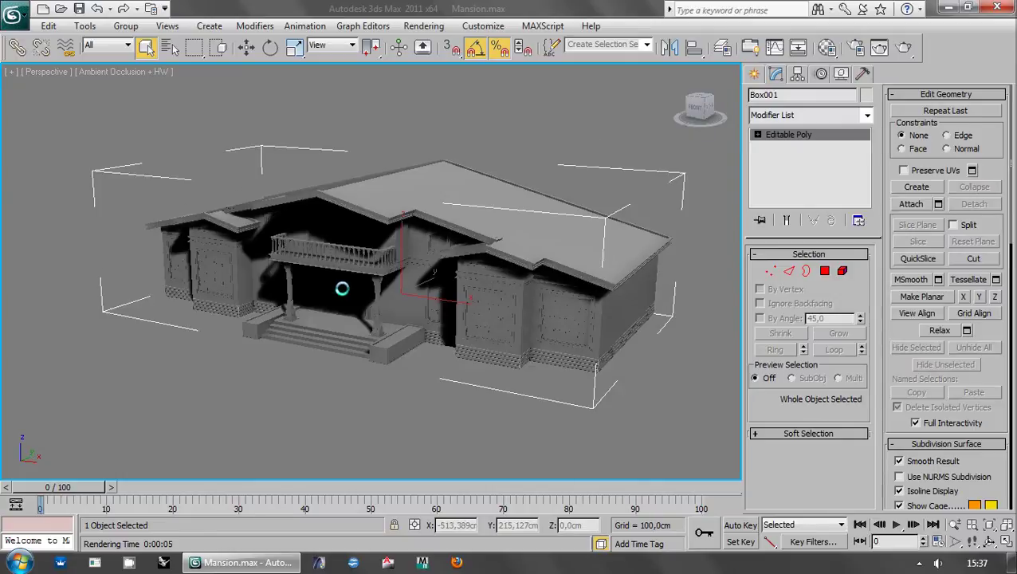
pyautogui.scroll(10, 335, 284)
pyautogui.keyDown('alt'); pyautogui.moveTo(366, 351); pyautogui.dragTo(416, 288, button='middle'); pyautogui.keyUp('alt')
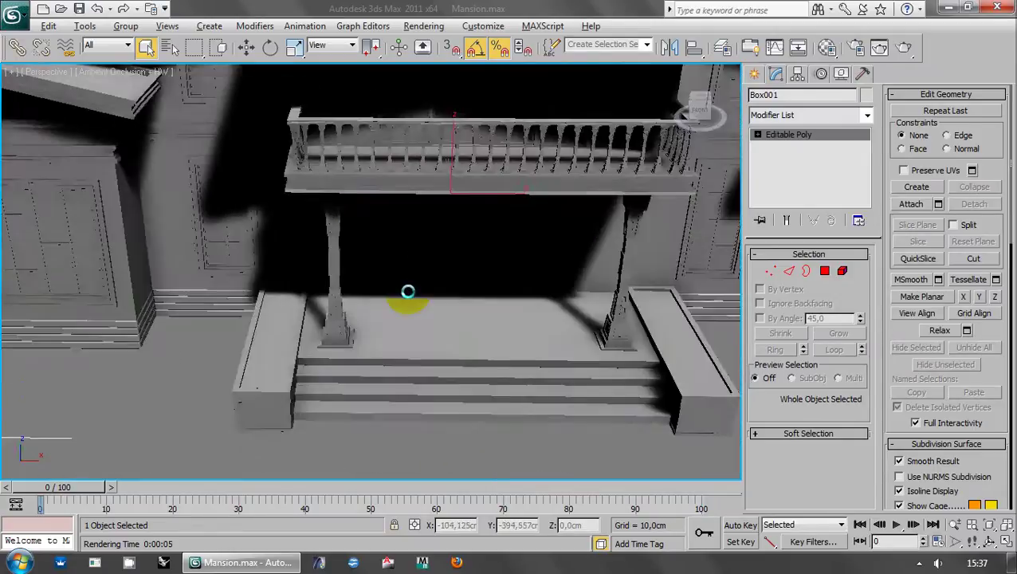
pyautogui.scroll(5, 410, 290)
pyautogui.moveTo(356, 277)
pyautogui.keyDown('alt'); pyautogui.mouseDown(button='middle')
pyautogui.moveTo(357, 254)
pyautogui.moveTo(381, 346)
pyautogui.moveTo(408, 342)
pyautogui.moveTo(397, 333)
pyautogui.moveTo(461, 356)
pyautogui.moveTo(393, 339)
pyautogui.moveTo(456, 345)
pyautogui.moveTo(461, 290)
pyautogui.moveTo(420, 388)
pyautogui.moveTo(404, 359)
pyautogui.moveTo(362, 341)
pyautogui.moveTo(377, 322)
pyautogui.moveTo(287, 350)
pyautogui.moveTo(270, 370)
pyautogui.moveTo(341, 348)
pyautogui.moveTo(376, 349)
pyautogui.moveTo(325, 349)
pyautogui.moveTo(374, 352)
pyautogui.moveTo(351, 351)
pyautogui.moveTo(645, 145)
pyautogui.mouseUp(button='middle'); pyautogui.keyUp('alt')
pyautogui.scroll(-5, 357, 345)
pyautogui.scroll(3, 397, 333)
pyautogui.scroll(2, 393, 339)
pyautogui.scroll(2, 453, 297)
pyautogui.scroll(-3, 239, 359)
pyautogui.scroll(-2, 277, 351)
pyautogui.scroll(2, 331, 356)
# - Frame a frontal view of the house and run a quick V-Ray test render
pyautogui.moveTo(681, 107)
pyautogui.keyDown('alt'); pyautogui.mouseDown(button='middle')
pyautogui.moveTo(568, 136)
pyautogui.moveTo(432, 318)
pyautogui.moveTo(446, 313)
pyautogui.mouseUp(button='middle'); pyautogui.keyUp('alt')
pyautogui.scroll(2, 431, 318)
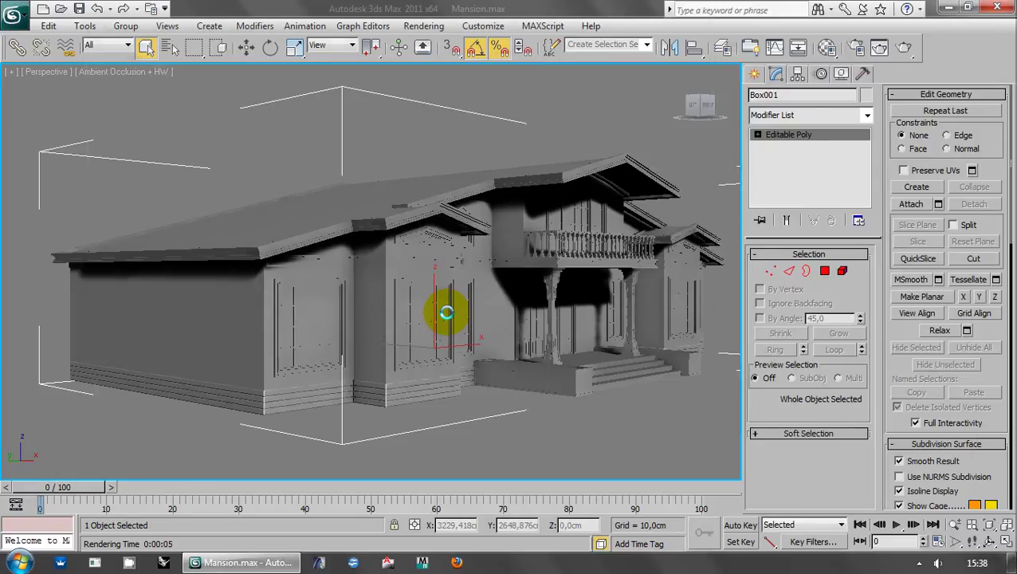
pyautogui.hotkey('shift', 'q')
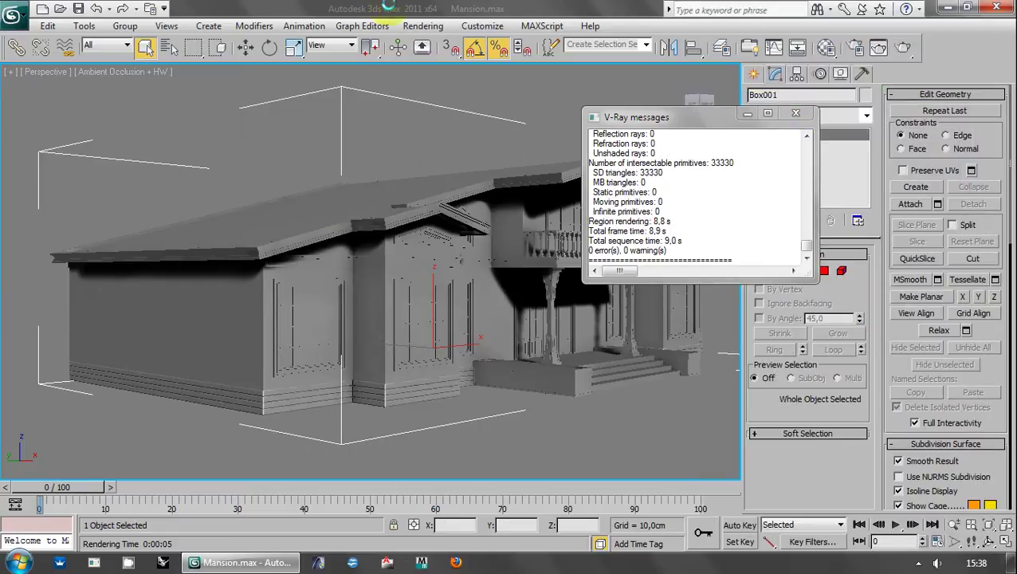
pyautogui.click(420, 26)
# - In Render Setup, confirm V-Ray Adv 2.20.03 is the assigned renderer, then view Indirect illumination
pyautogui.click(437, 61)
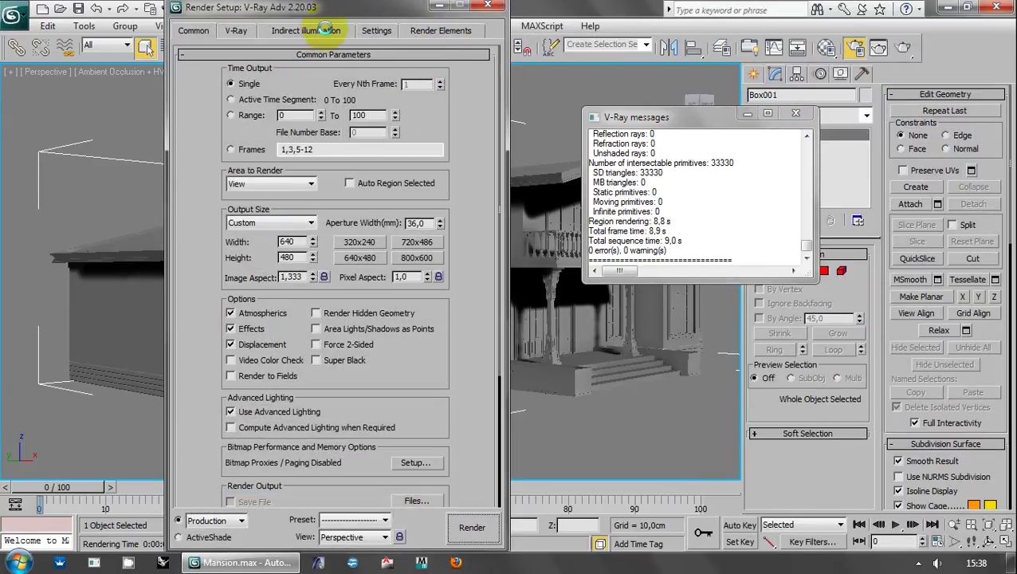
pyautogui.click(326, 29)
pyautogui.click(194, 30)
pyautogui.scroll(-3, 271, 421)
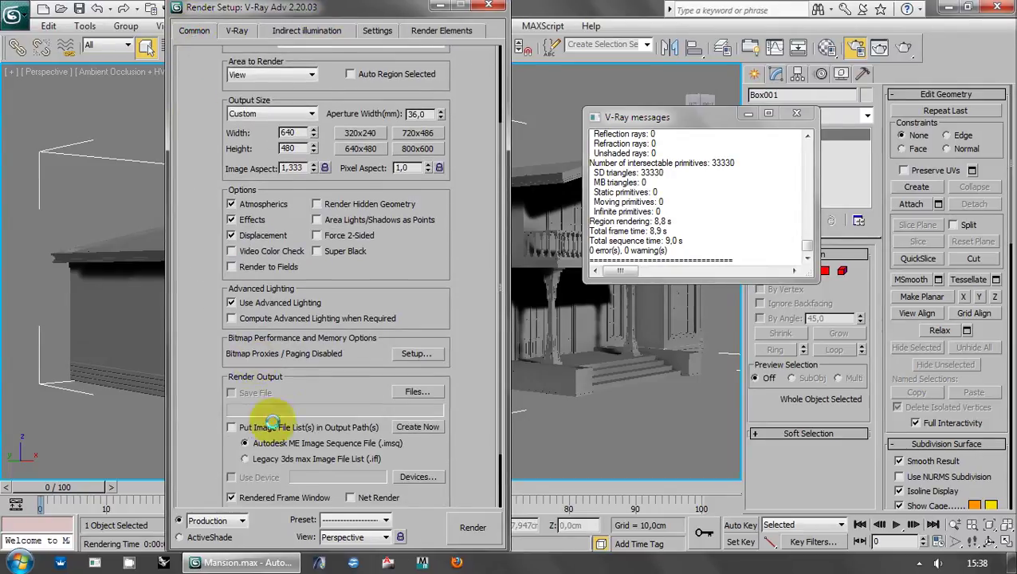
pyautogui.scroll(-2, 271, 421)
pyautogui.click(295, 500)
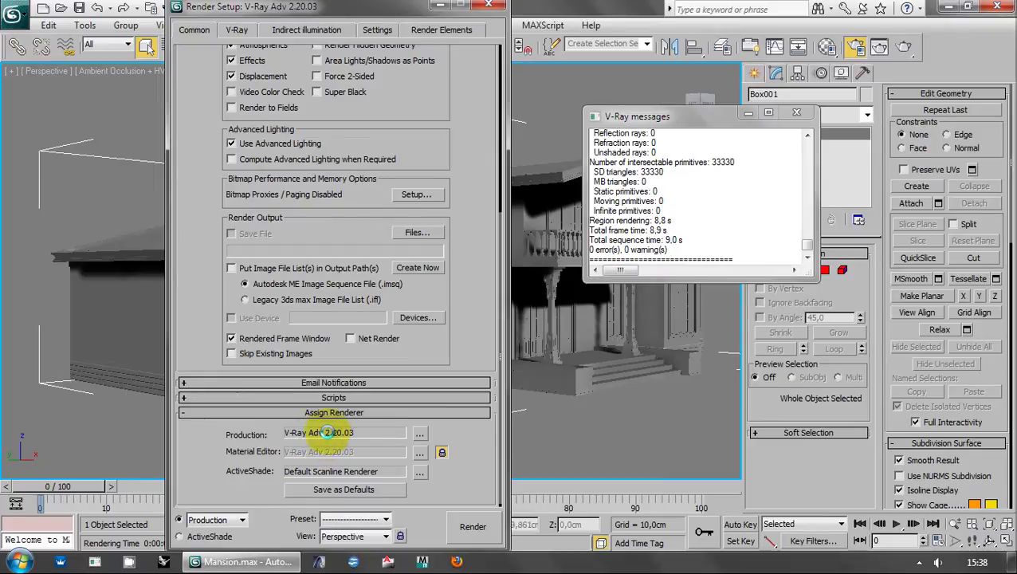
pyautogui.scroll(10, 327, 433)
pyautogui.click(307, 31)
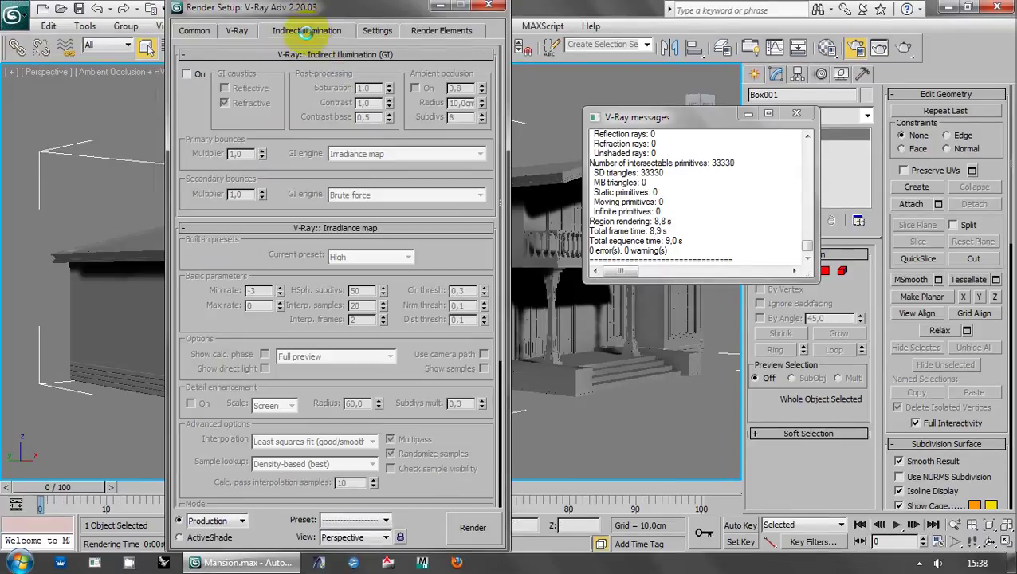
# - Turn on V-Ray GI and use Light cache as the secondary bounce engine
pyautogui.click(186, 74)
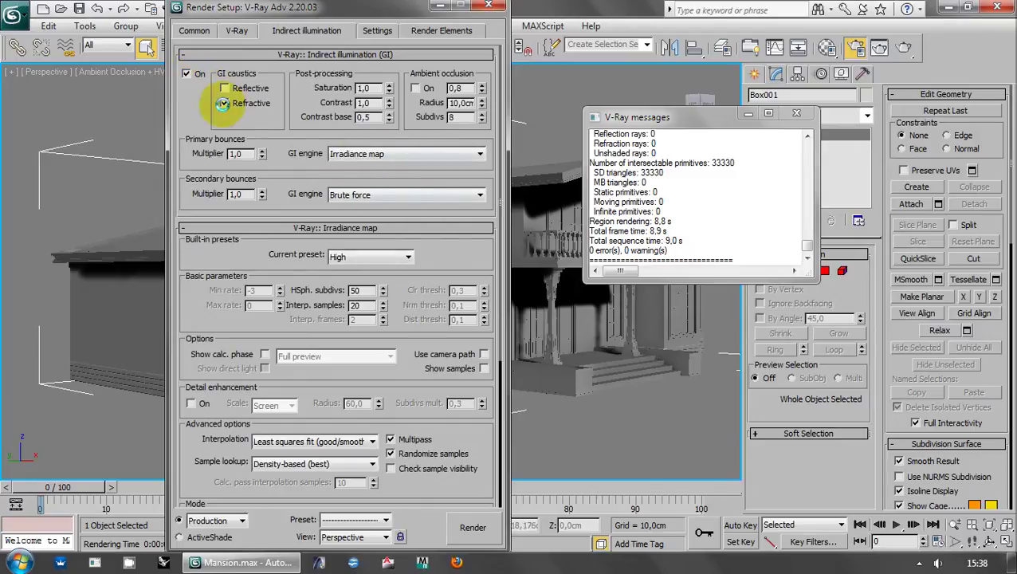
pyautogui.click(335, 153)
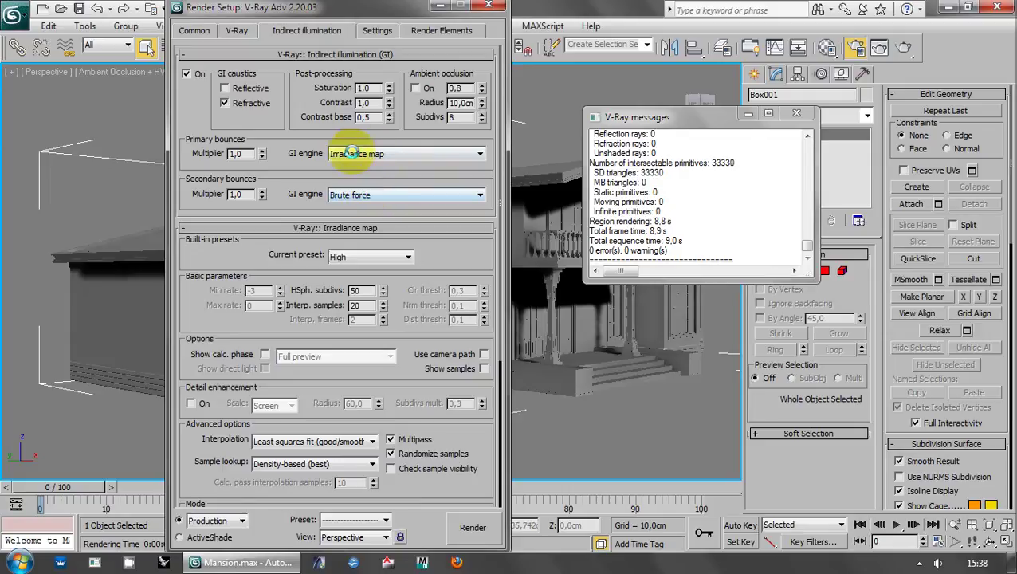
pyautogui.click(196, 151)
pyautogui.click(373, 196)
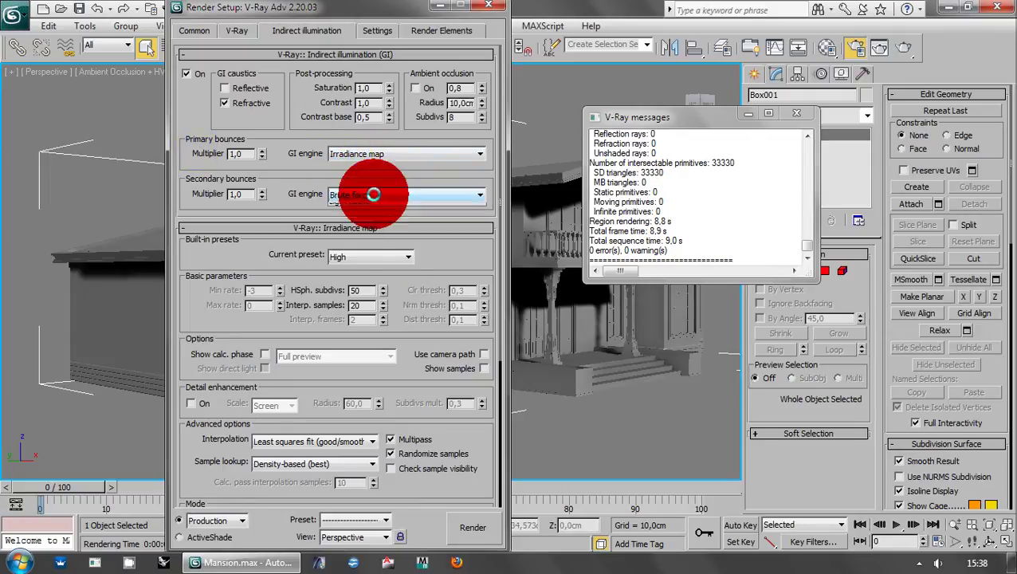
pyautogui.click(351, 236)
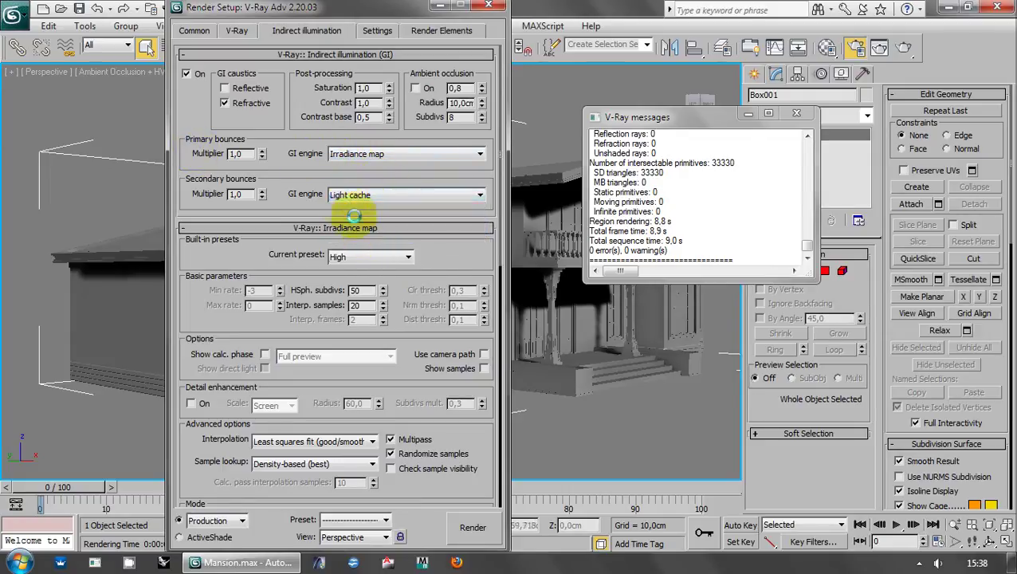
pyautogui.scroll(-3, 305, 173)
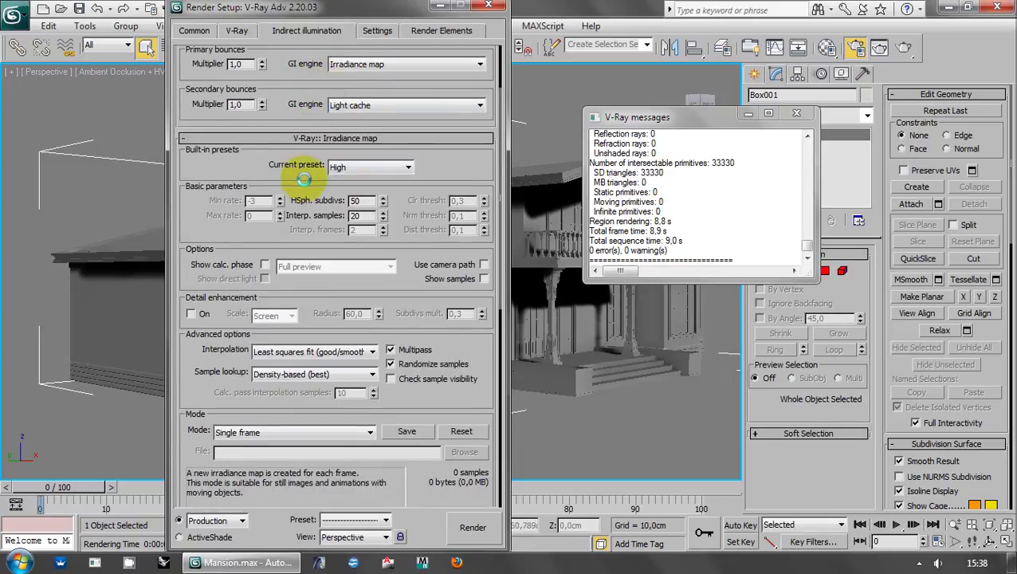
# - Set the irradiance preset to Very low, show both calculation phases, and lower light cache passes to 3
pyautogui.click(344, 168)
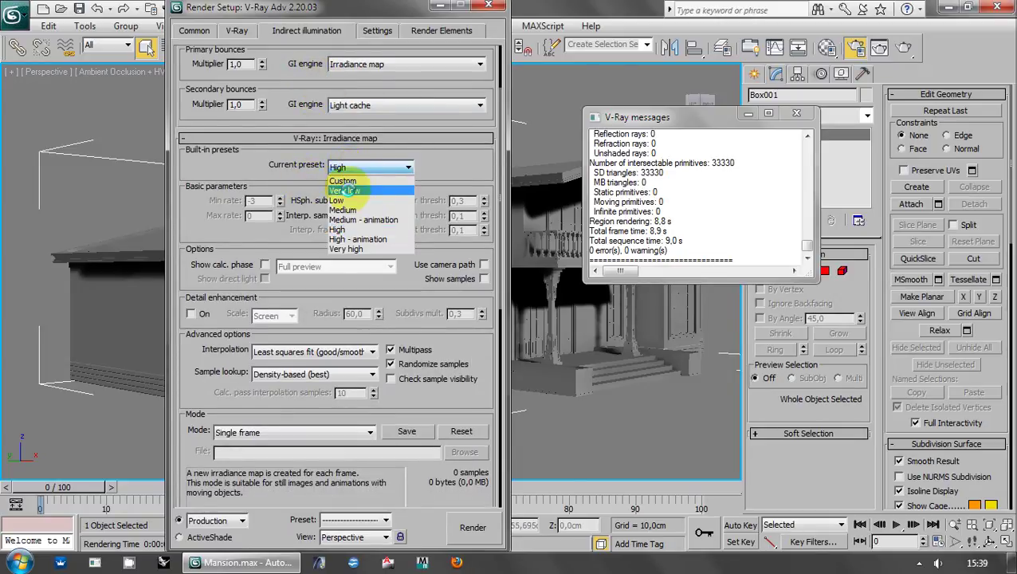
pyautogui.click(345, 191)
pyautogui.click(265, 264)
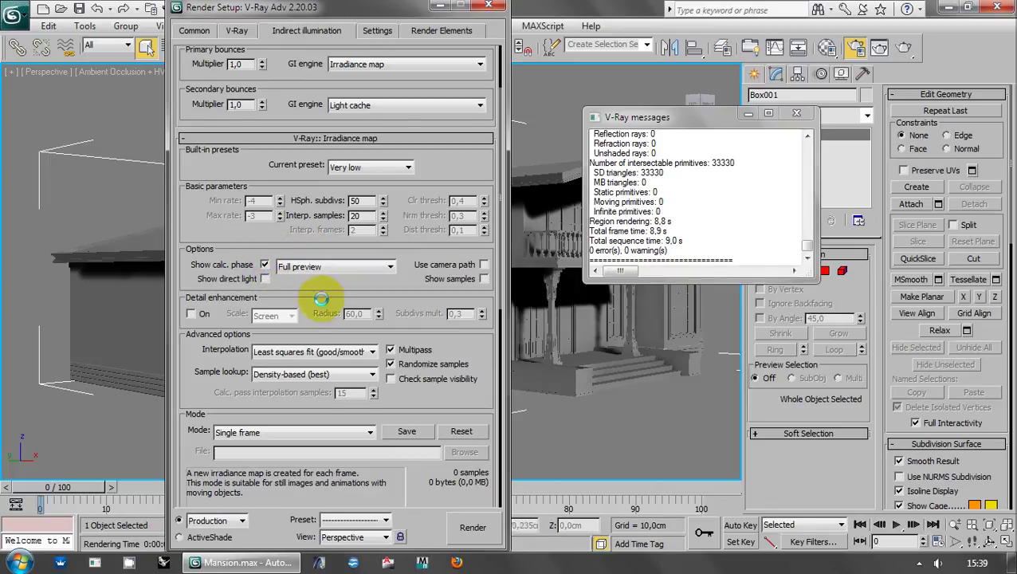
pyautogui.scroll(-5, 324, 297)
pyautogui.scroll(-5, 325, 271)
pyautogui.scroll(-3, 324, 271)
pyautogui.click(298, 223)
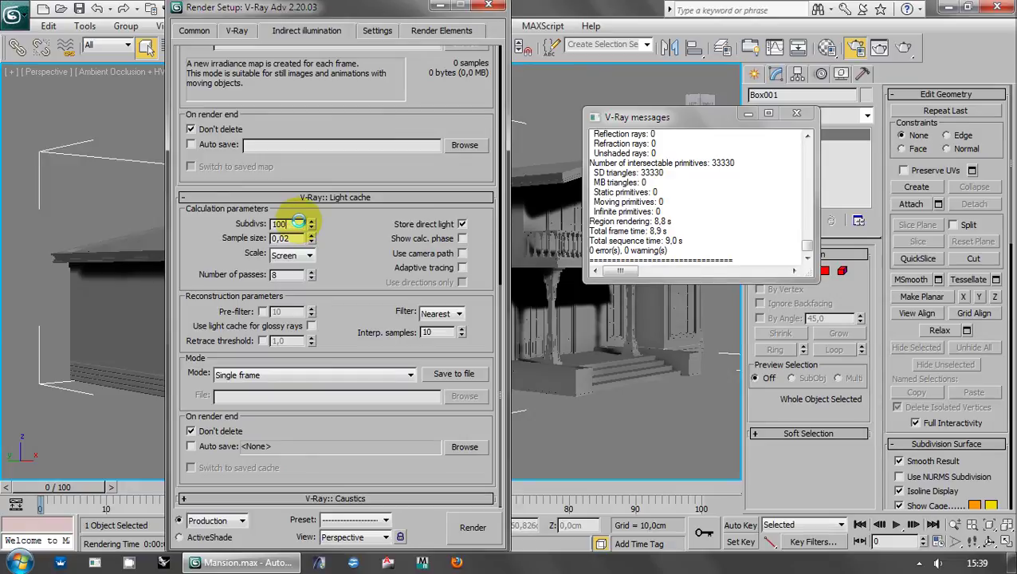
pyautogui.click(463, 239)
pyautogui.write('3')
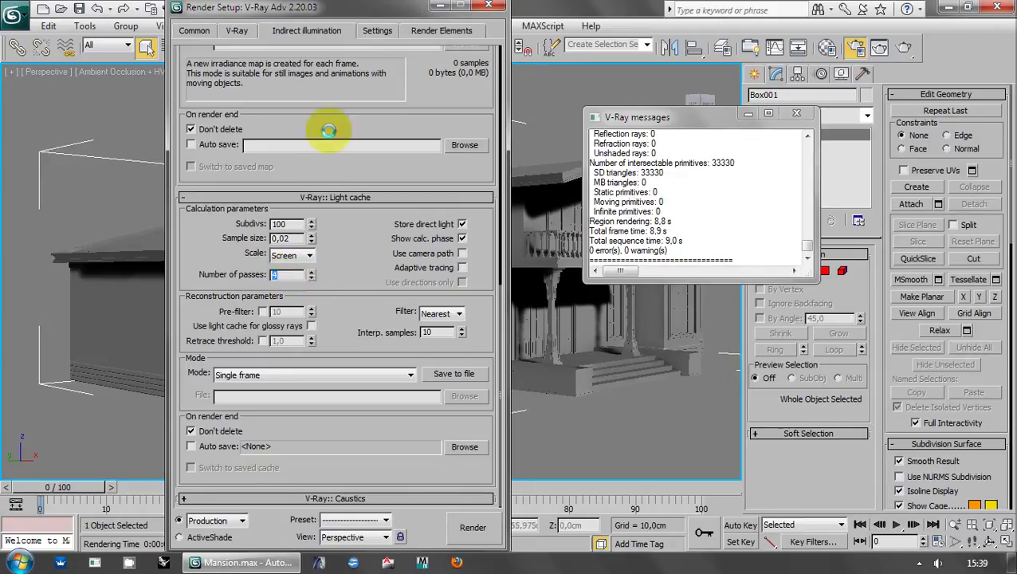
pyautogui.click(376, 30)
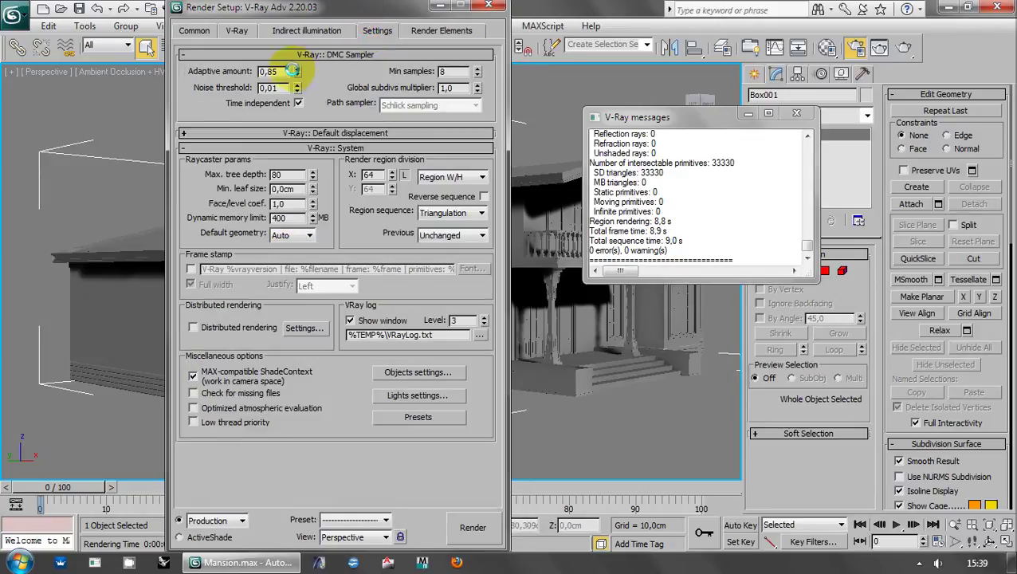
# - Set DMC sampling to adaptive amount 0,95, noise threshold 0,11 and min samples 4
pyautogui.click(318, 79)
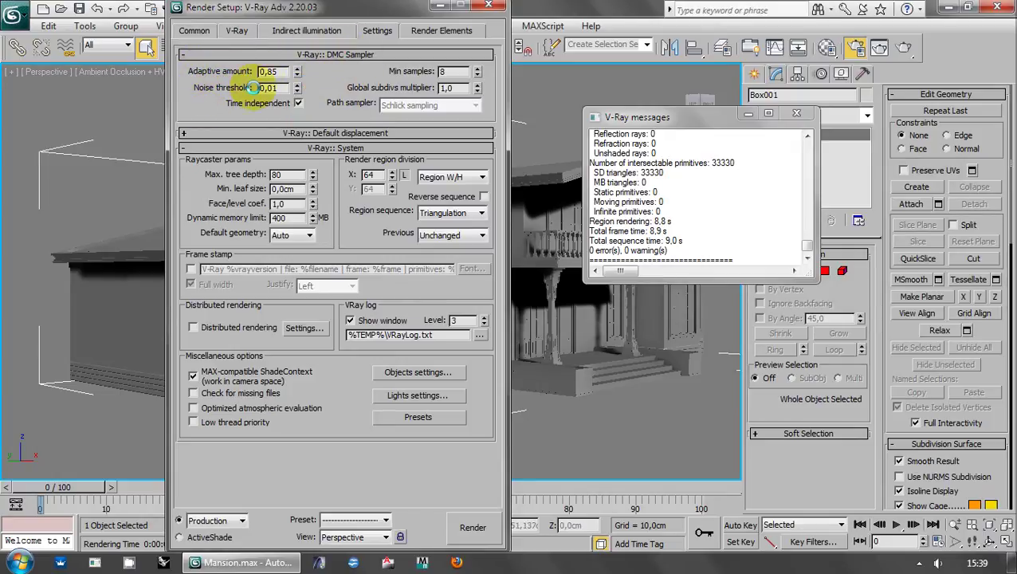
pyautogui.moveTo(297, 70); pyautogui.dragTo(296, 67)
pyautogui.doubleClick(269, 88)
pyautogui.write('0,11')
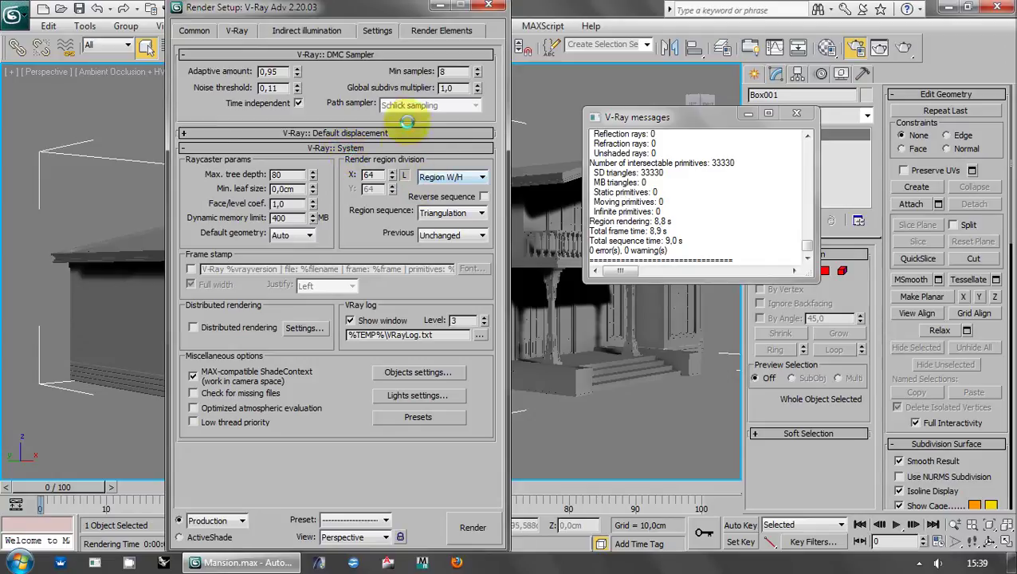
pyautogui.doubleClick(449, 73)
pyautogui.write('4')
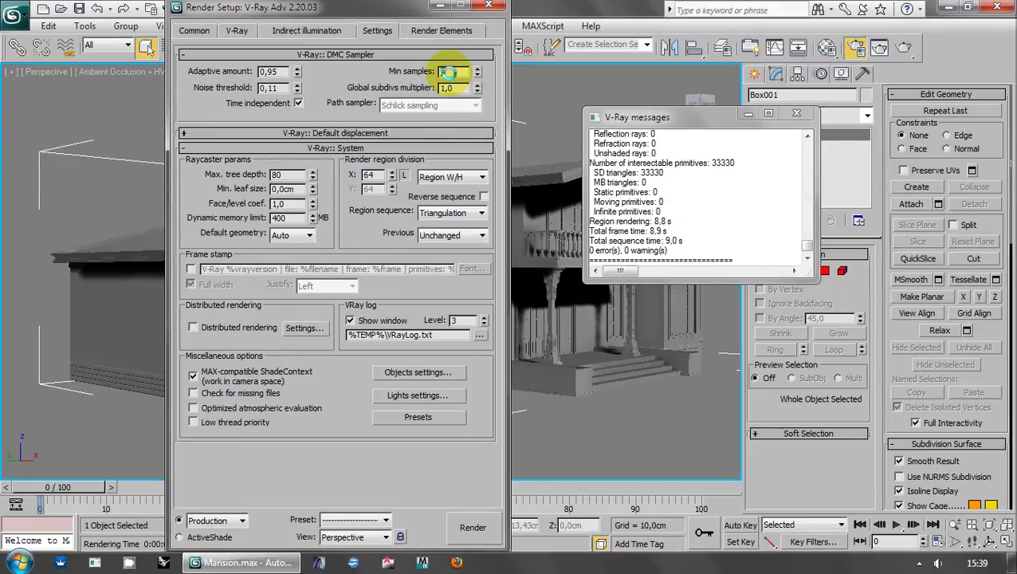
# - Set the memory limit to 4096 MB, 32-pixel Spiral render regions, and hide the log window
pyautogui.doubleClick(293, 218)
pyautogui.write('4096')
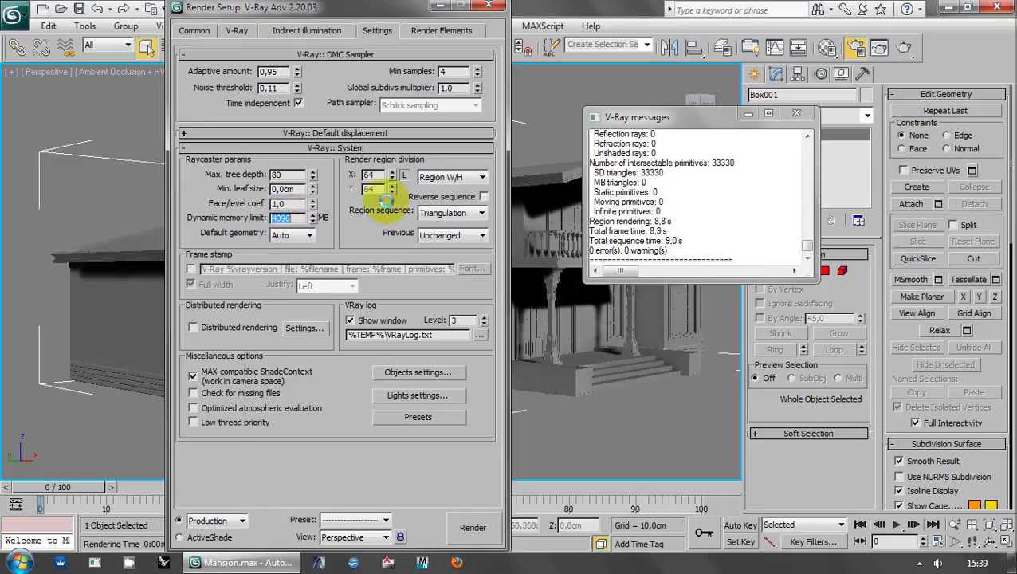
pyautogui.doubleClick(373, 175)
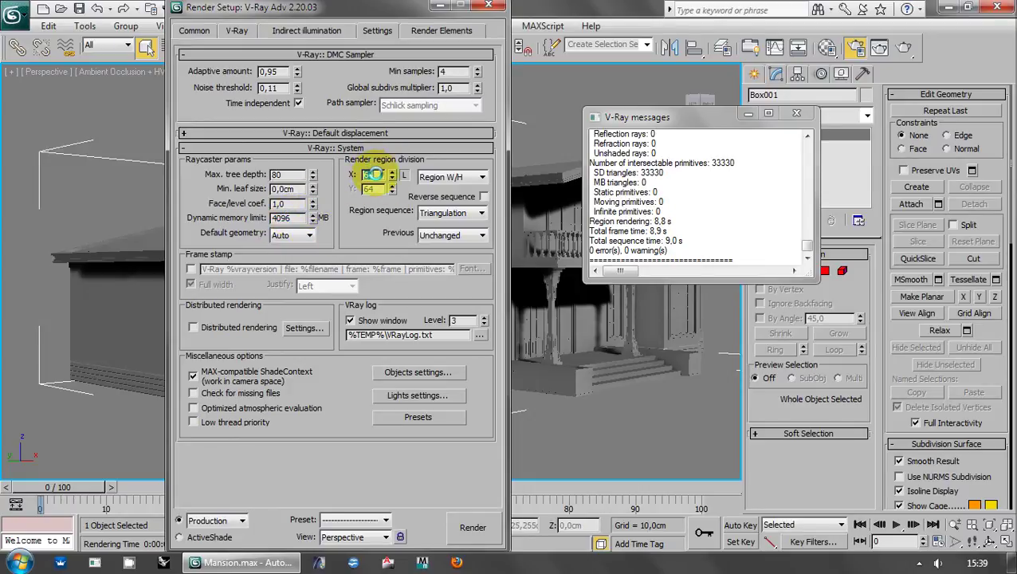
pyautogui.write('32')
pyautogui.click(459, 213)
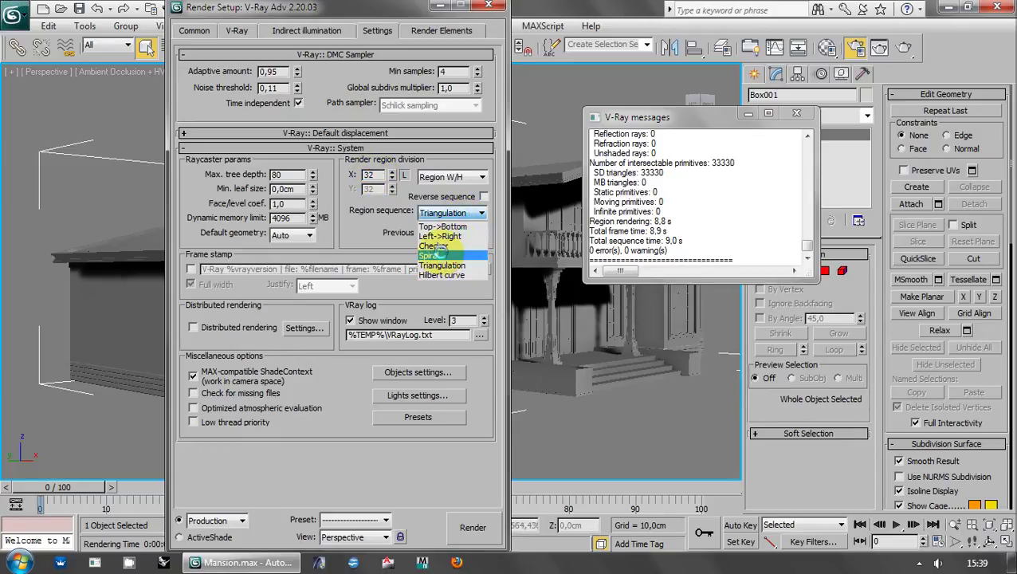
pyautogui.click(440, 256)
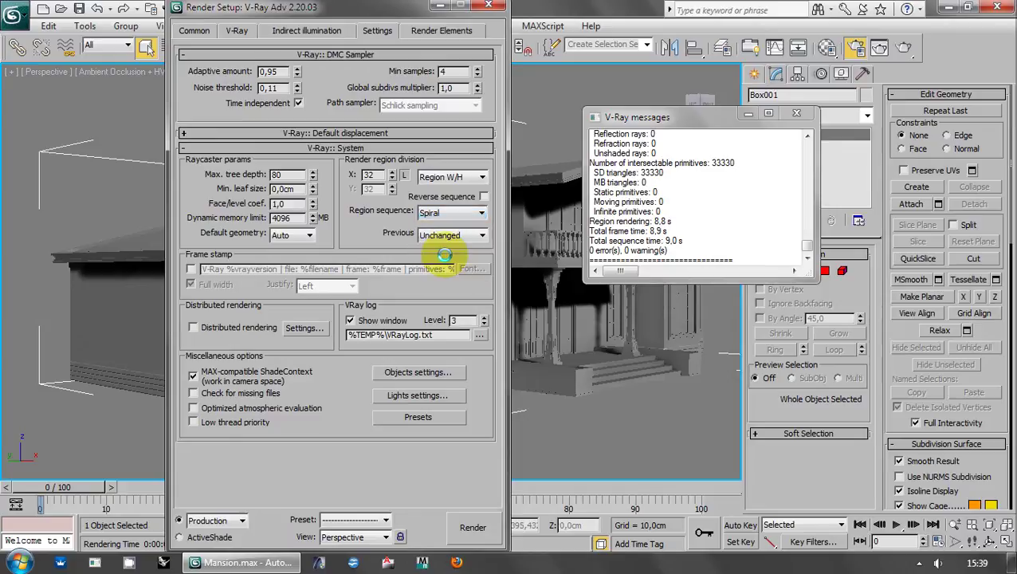
pyautogui.click(350, 320)
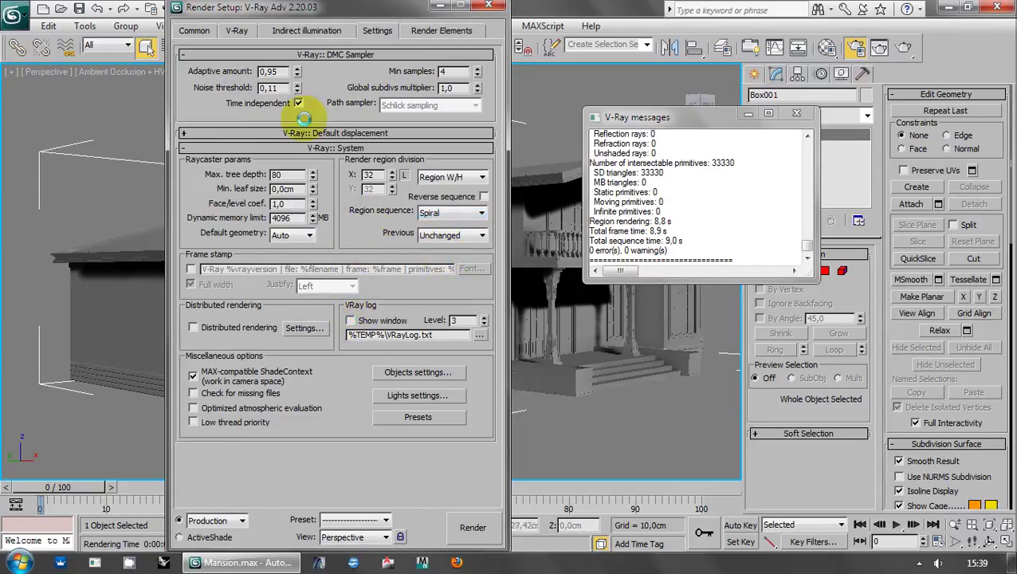
pyautogui.click(239, 31)
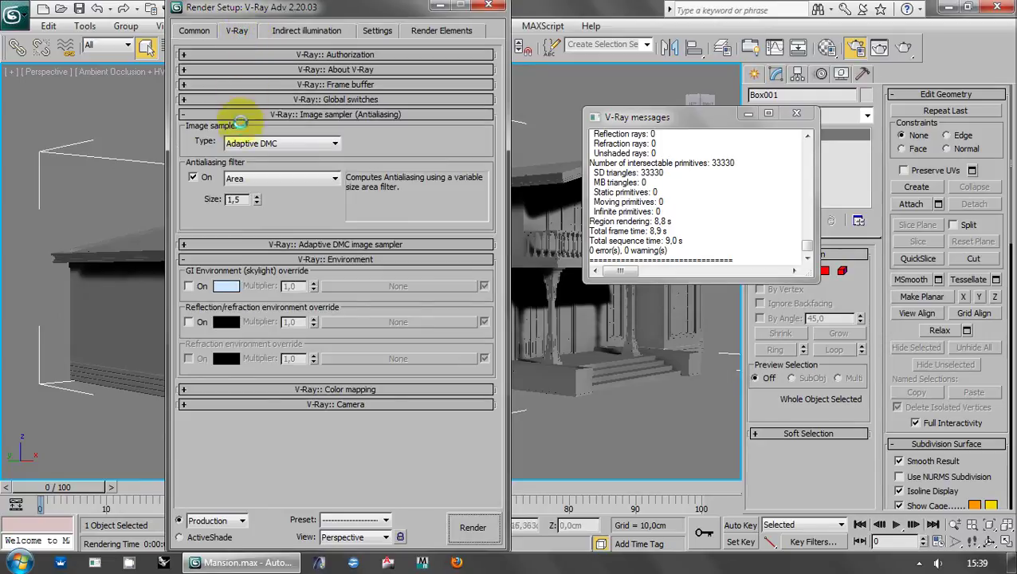
# - Switch the V-Ray image sampler to Adaptive subdivision
pyautogui.click(259, 143)
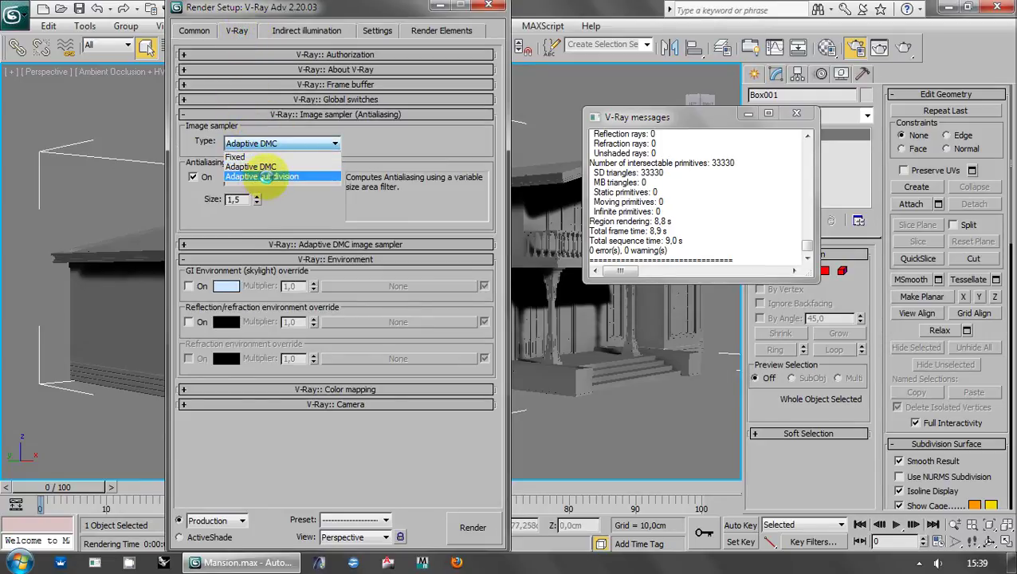
pyautogui.click(263, 177)
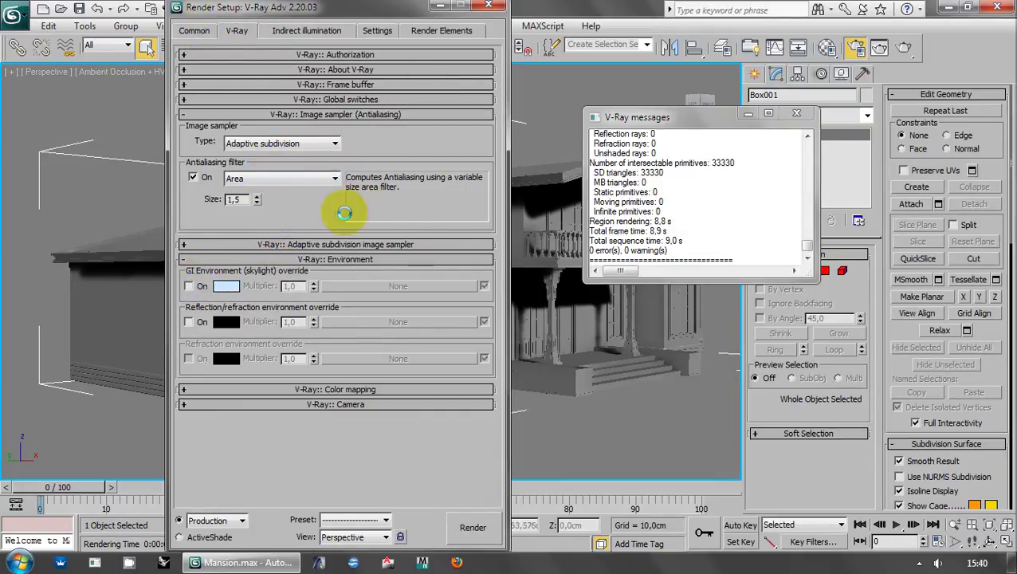
pyautogui.click(338, 28)
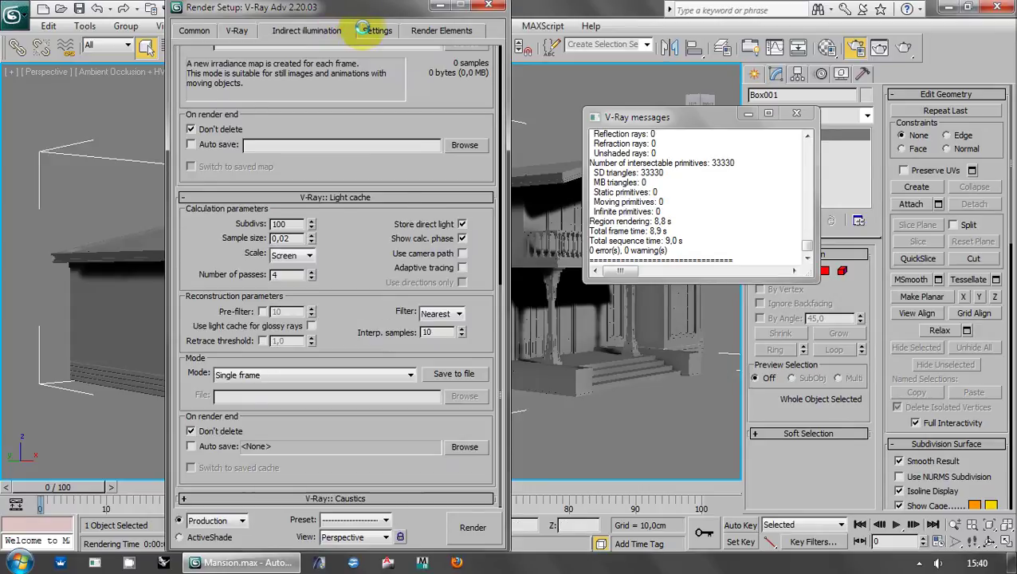
pyautogui.click(369, 30)
pyautogui.click(319, 30)
pyautogui.click(239, 30)
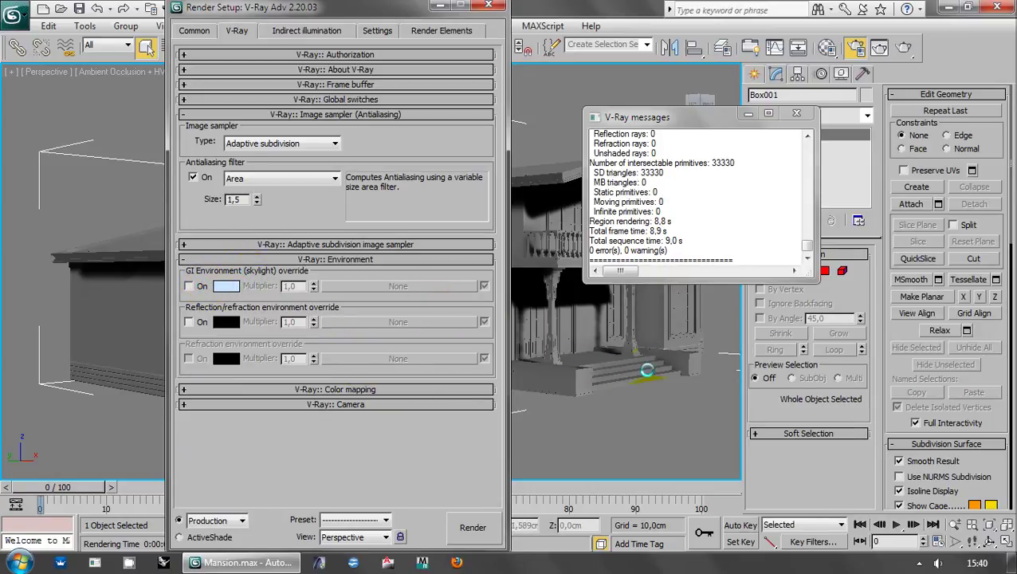
# - Enable the GI environment skylight override in pure white at multiplier 1,0 and close Render Setup
pyautogui.click(191, 287)
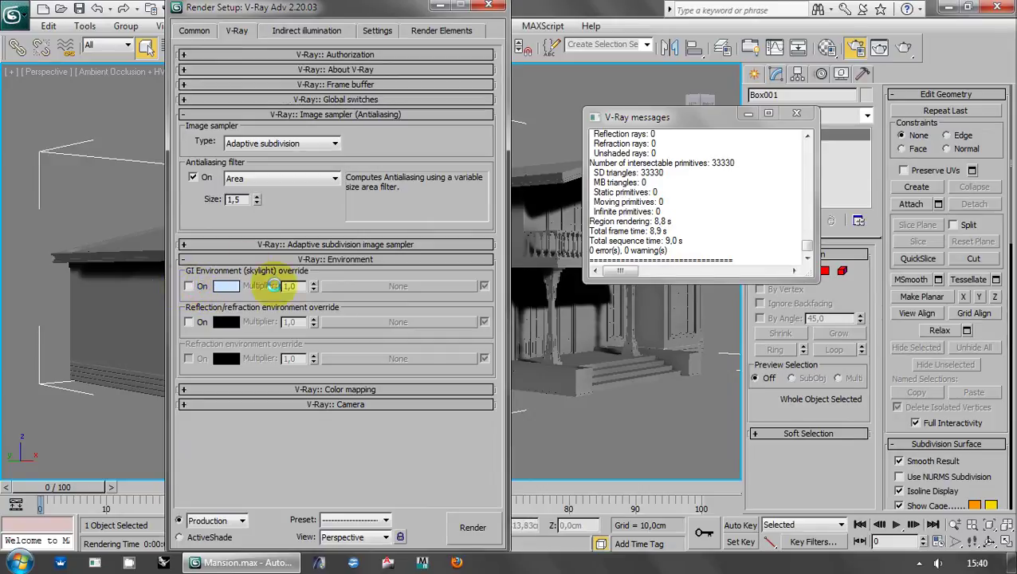
pyautogui.click(189, 286)
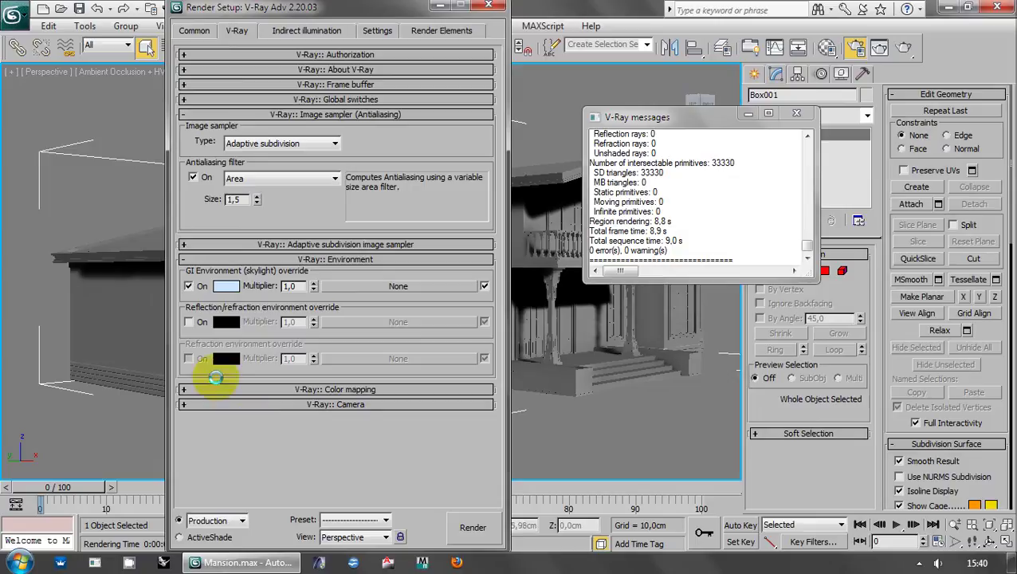
pyautogui.click(229, 286)
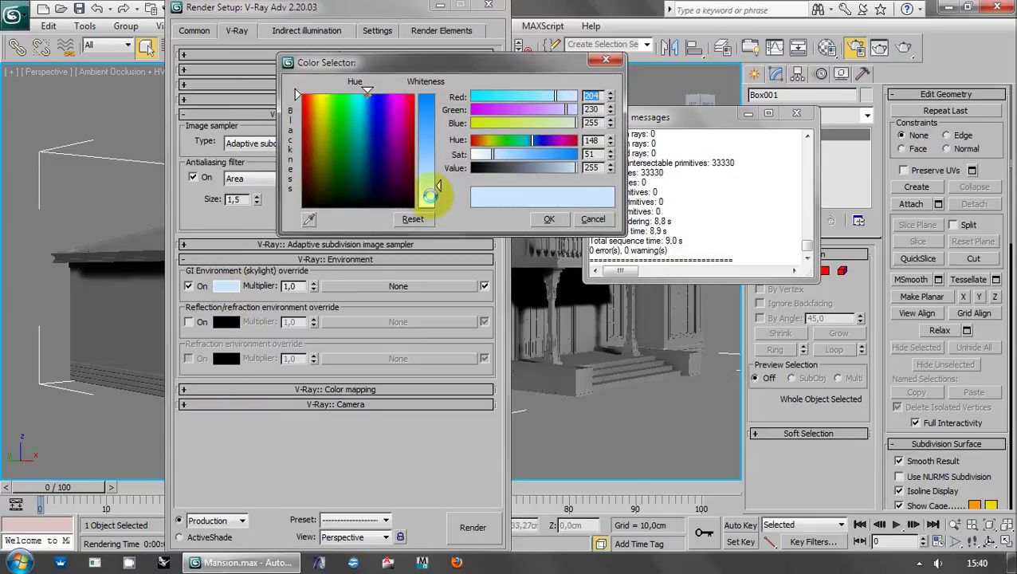
pyautogui.moveTo(438, 185); pyautogui.dragTo(440, 209)
pyautogui.click(551, 218)
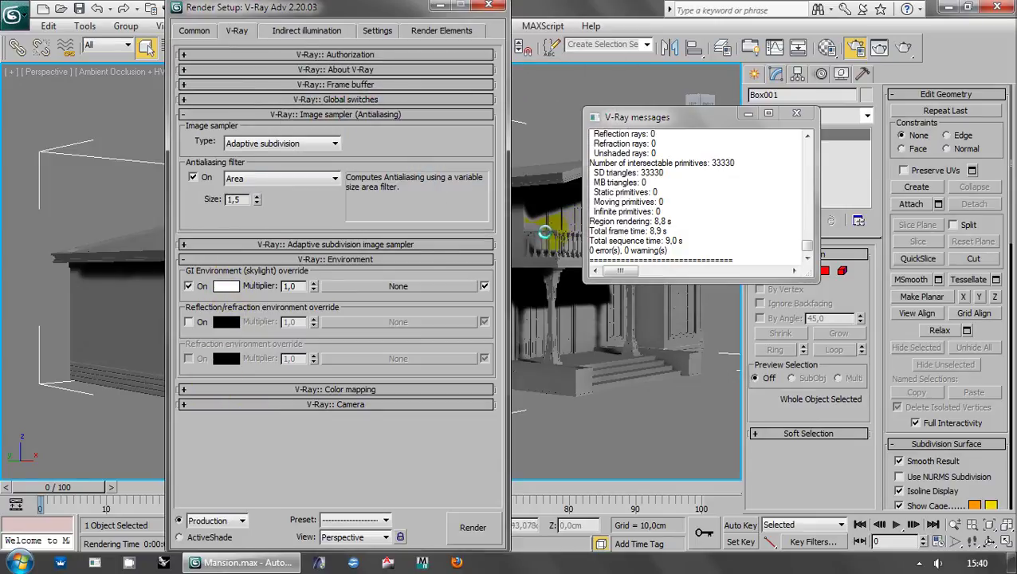
pyautogui.click(495, 7)
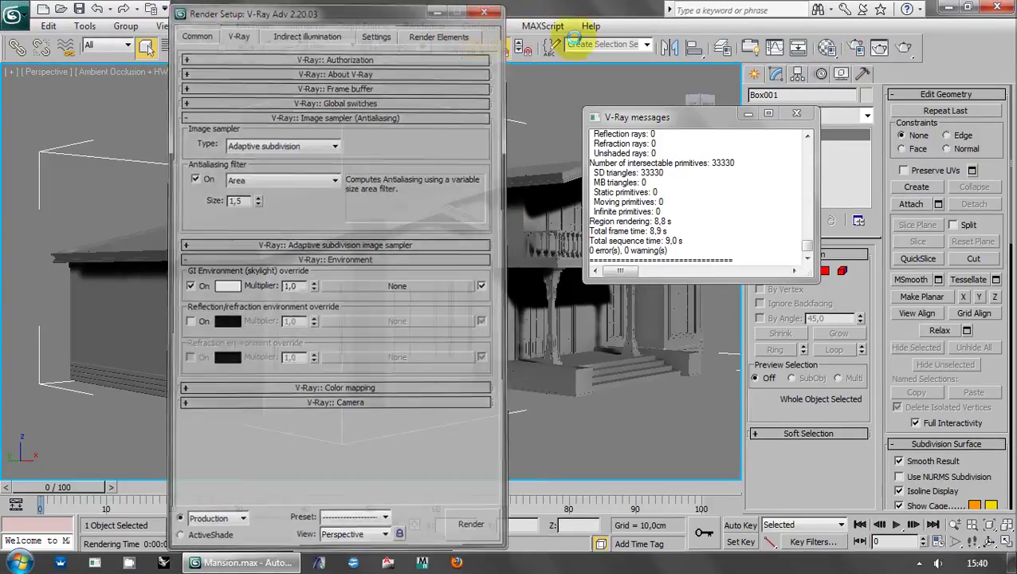
pyautogui.click(797, 112)
# - Place a VRayPlane ground plane in the viewport, keeping its default object colour
pyautogui.click(538, 104)
pyautogui.click(755, 74)
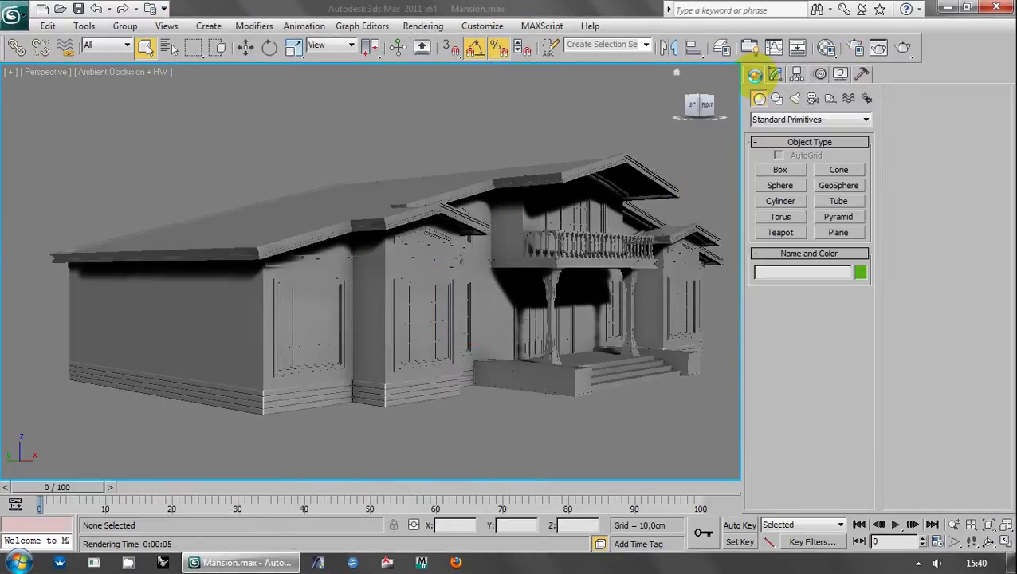
pyautogui.click(769, 120)
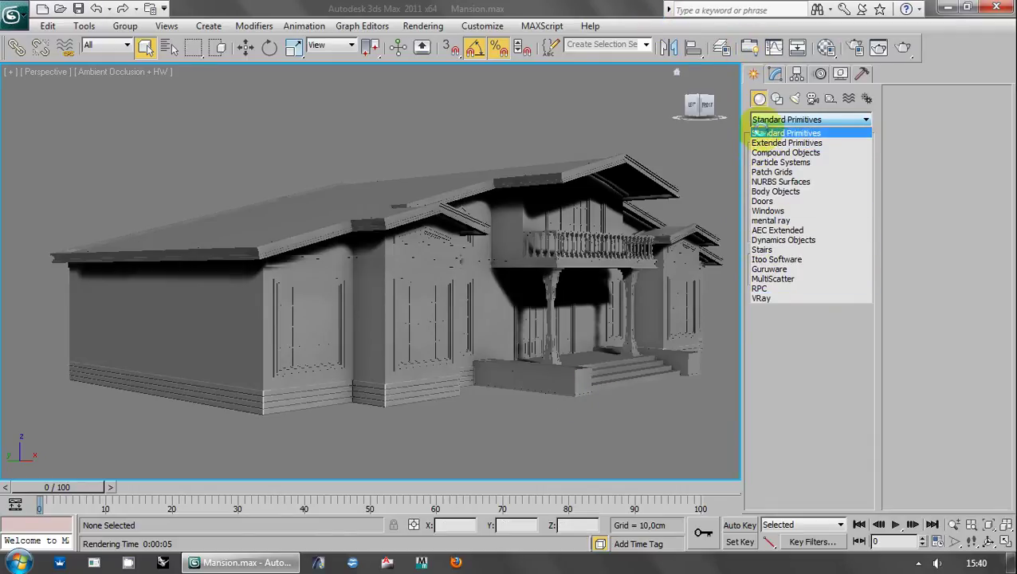
pyautogui.click(770, 296)
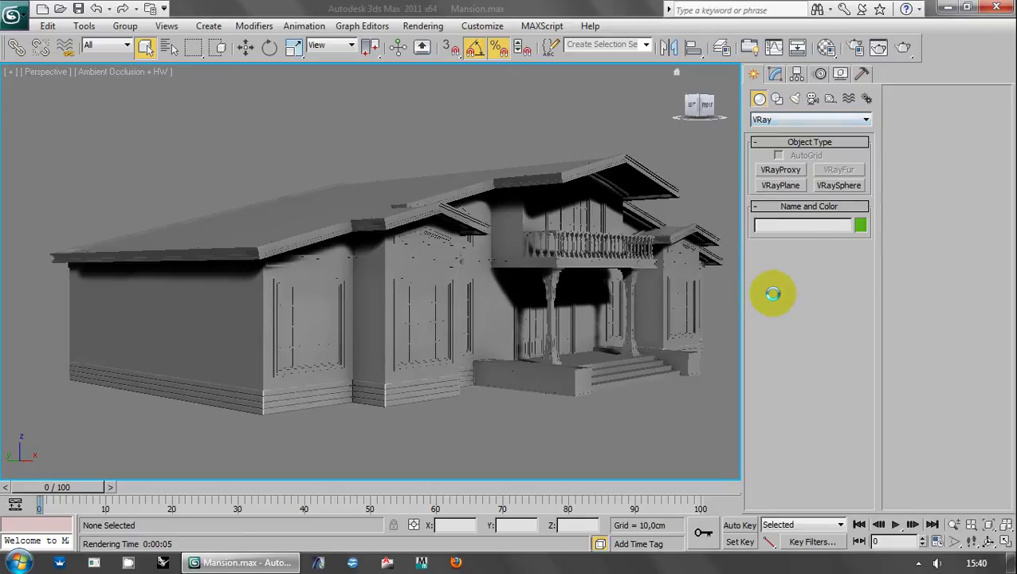
pyautogui.click(796, 185)
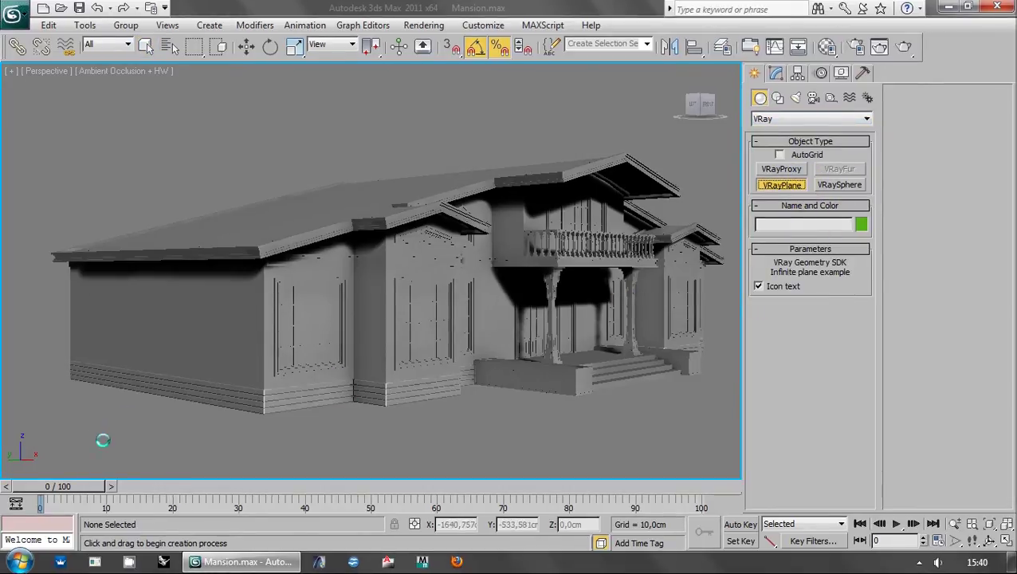
pyautogui.click(104, 439)
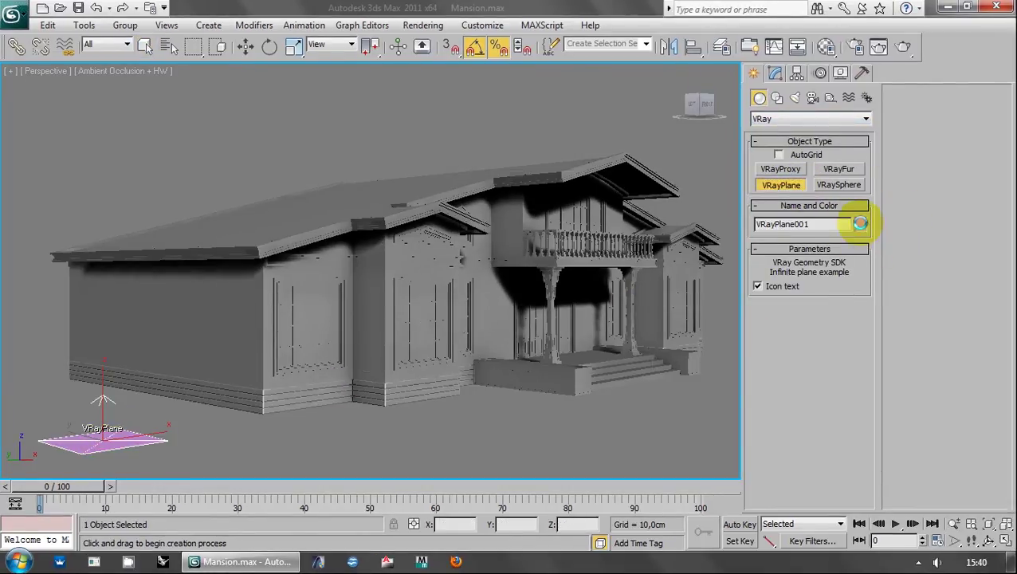
pyautogui.click(861, 224)
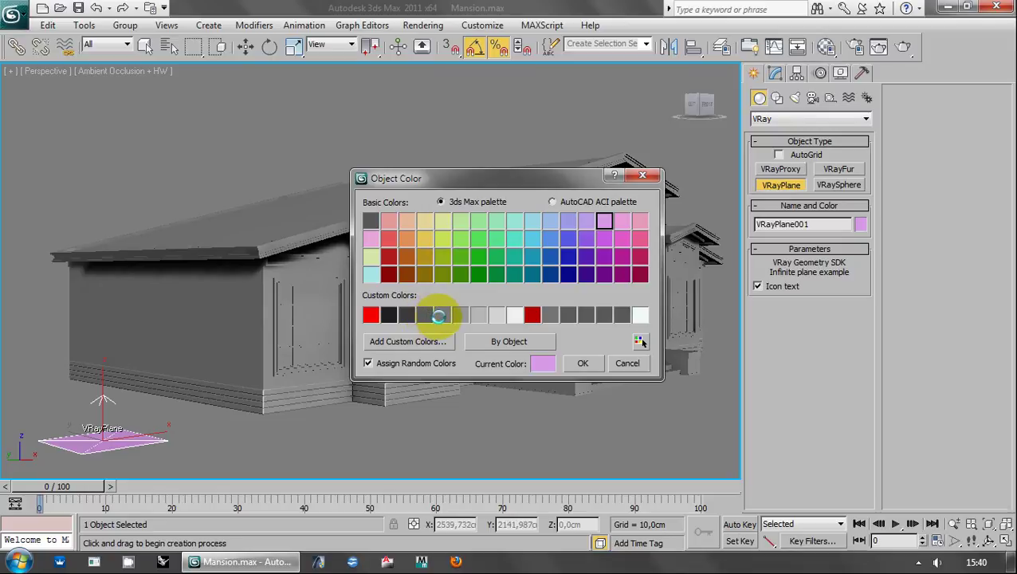
pyautogui.click(440, 316)
pyautogui.click(627, 363)
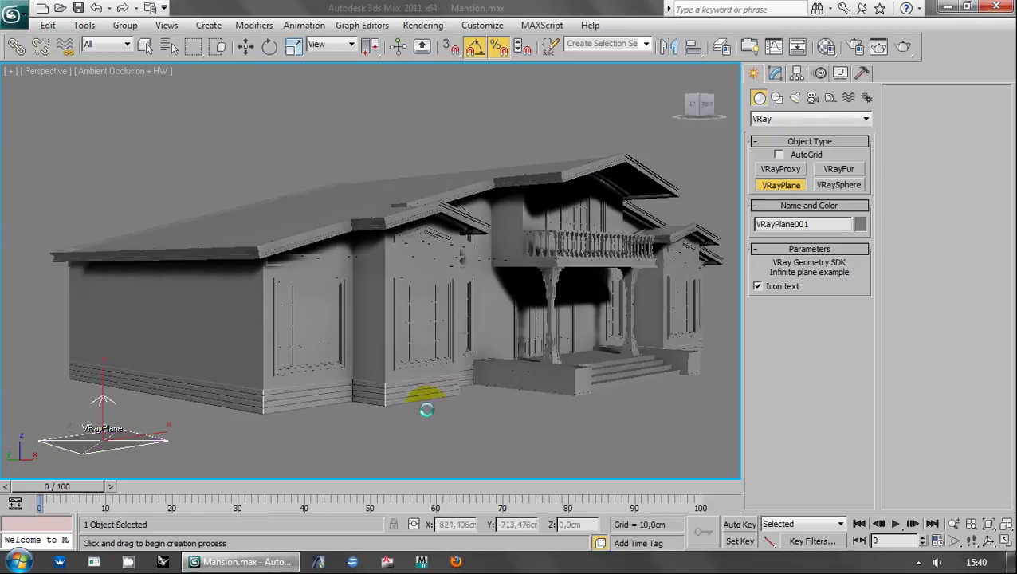
pyautogui.rightClick(403, 430)
pyautogui.click(405, 432)
# - Select the house Box001 and bring up the material type list for Material Editor slot 01
pyautogui.click(420, 391)
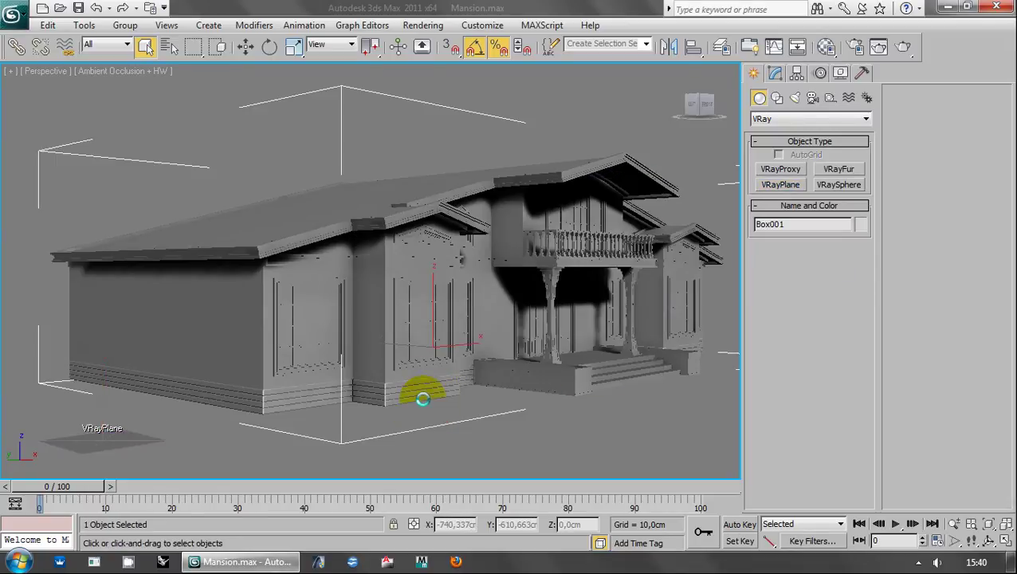
pyautogui.moveTo(509, 382)
pyautogui.keyDown('alt'); pyautogui.mouseDown(button='middle')
pyautogui.moveTo(556, 374)
pyautogui.moveTo(455, 386)
pyautogui.moveTo(453, 350)
pyautogui.moveTo(461, 356)
pyautogui.moveTo(452, 330)
pyautogui.mouseUp(button='middle'); pyautogui.keyUp('alt')
pyautogui.press('m')
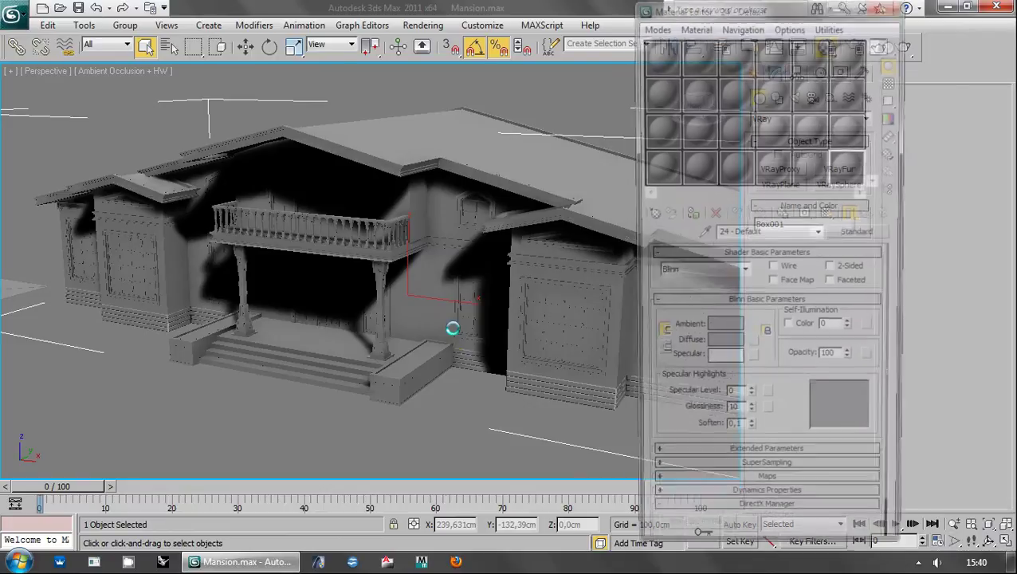
pyautogui.click(660, 52)
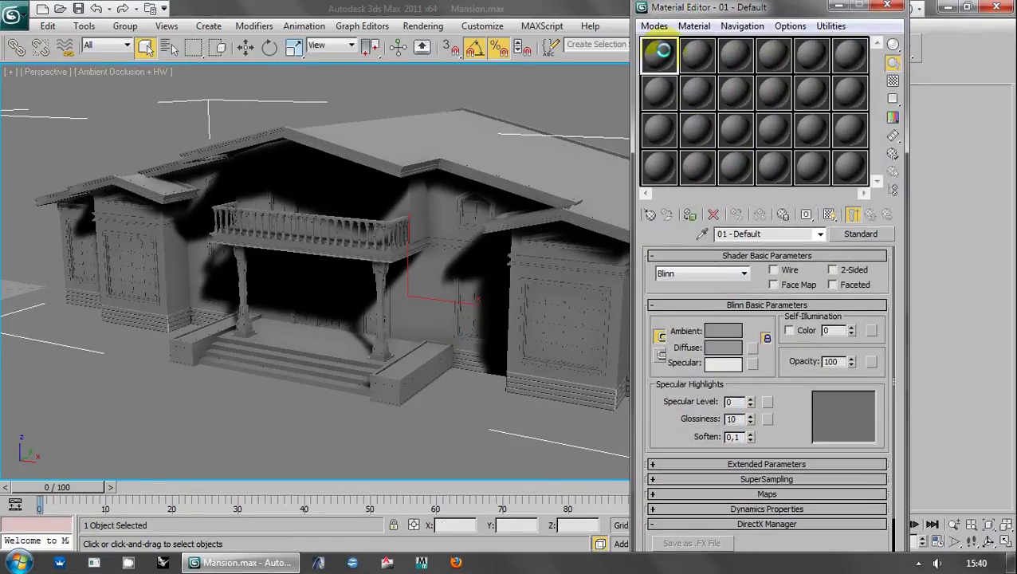
pyautogui.click(881, 233)
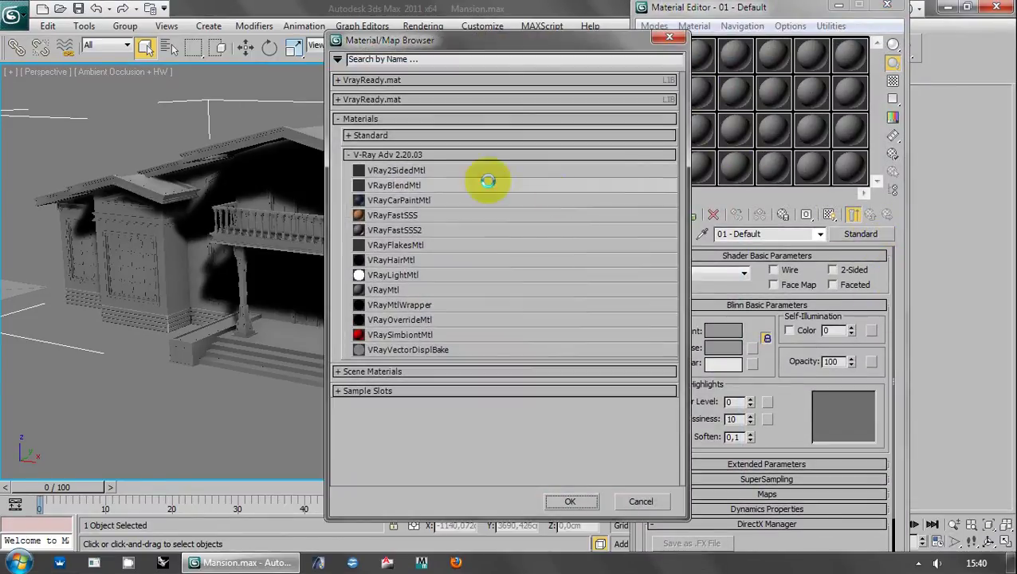
# - Make slot 01 a VRayMtl, magnify its preview on a checker background, and edit the diffuse colour
pyautogui.doubleClick(402, 292)
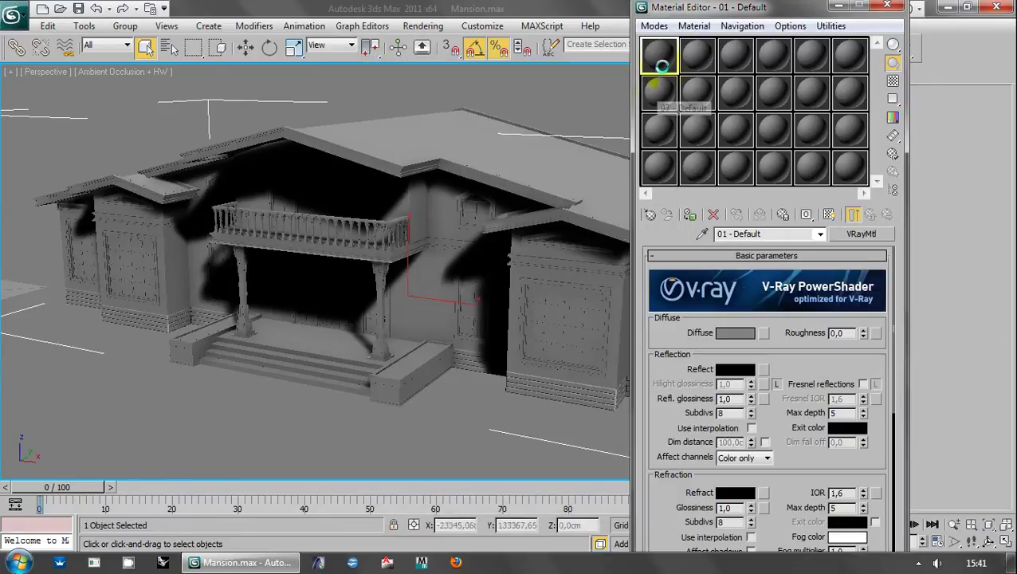
pyautogui.doubleClick(660, 56)
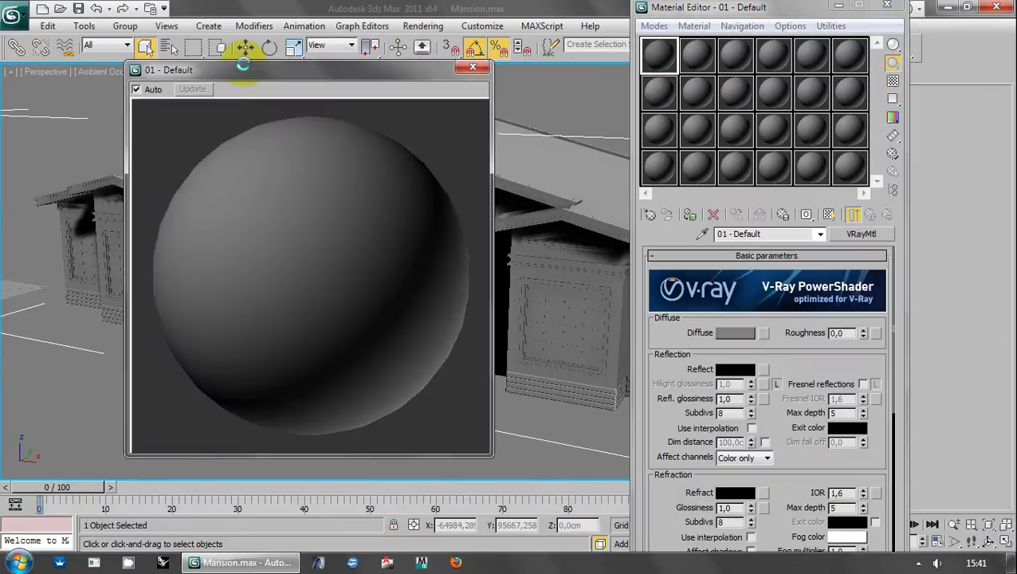
pyautogui.moveTo(243, 64); pyautogui.dragTo(199, 54)
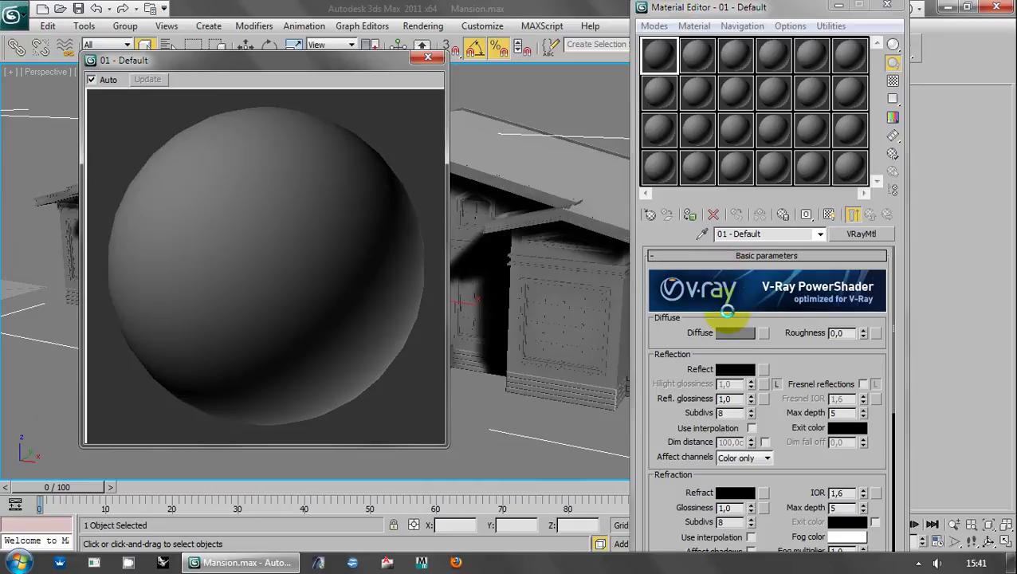
pyautogui.click(887, 81)
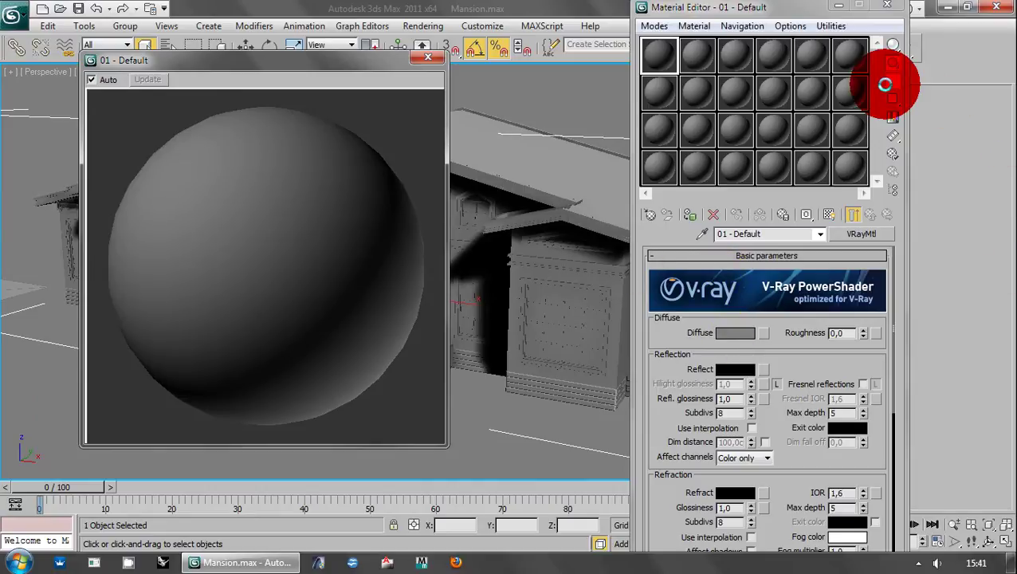
pyautogui.click(730, 331)
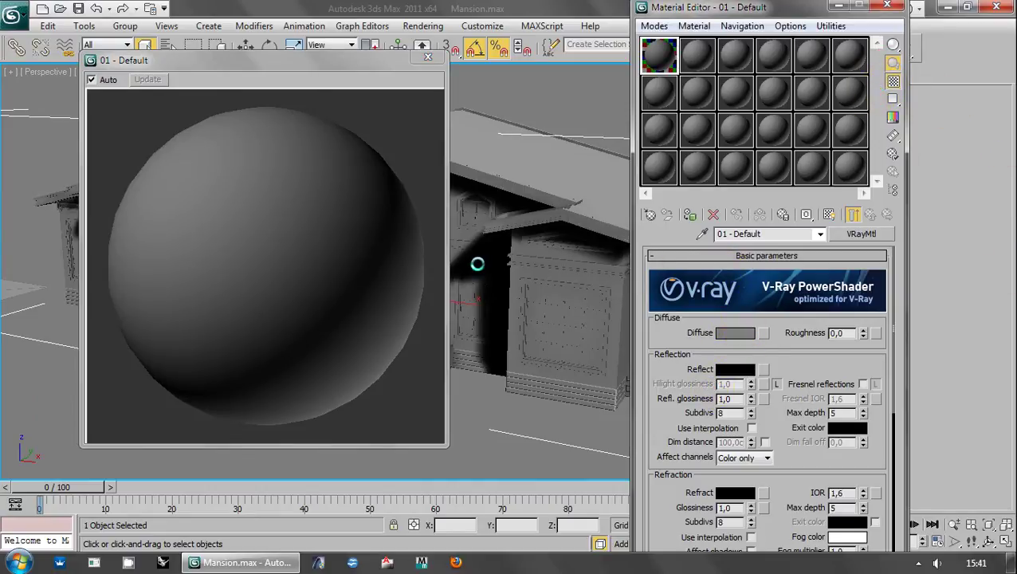
pyautogui.click(594, 168)
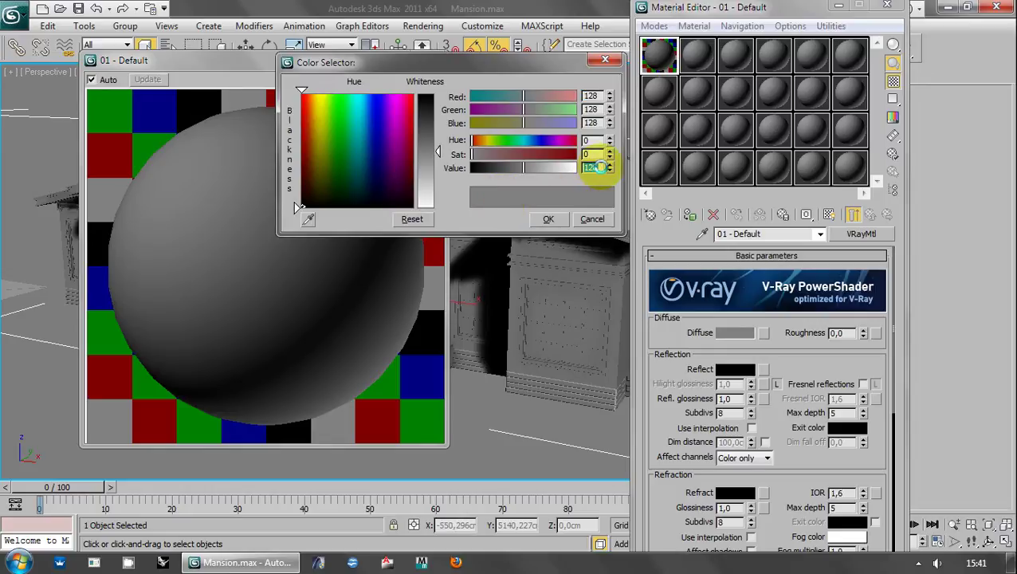
pyautogui.write('240')
# - Set the VRayMtl diffuse colour to a light grey with Value 240
pyautogui.press('Return')
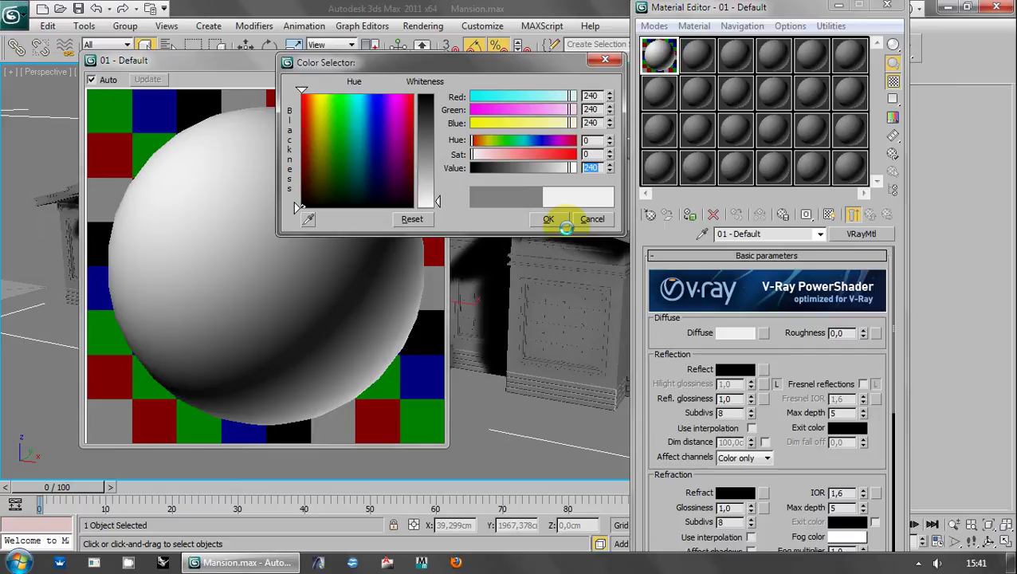
pyautogui.click(547, 219)
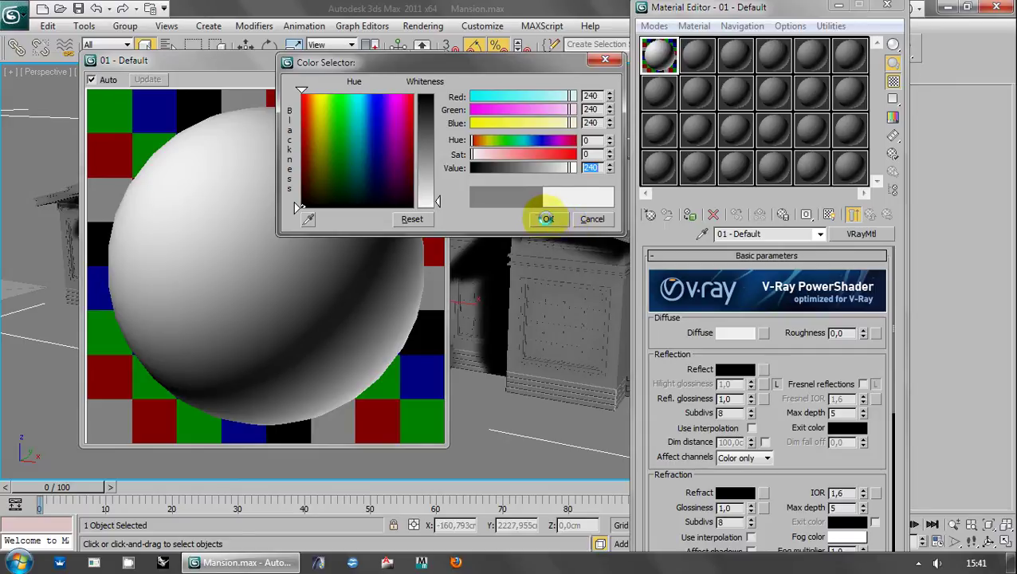
pyautogui.click(295, 105)
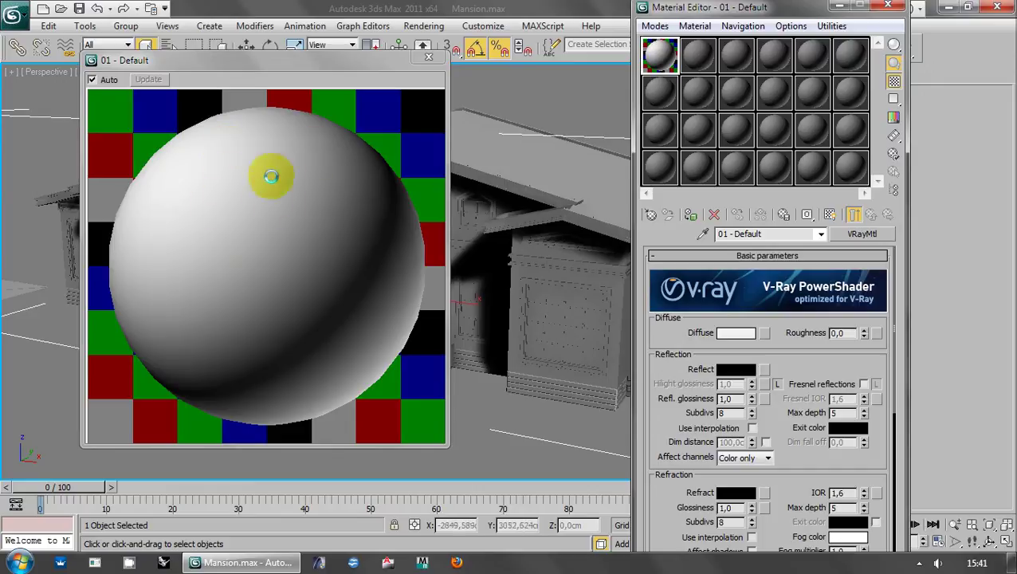
pyautogui.click(742, 368)
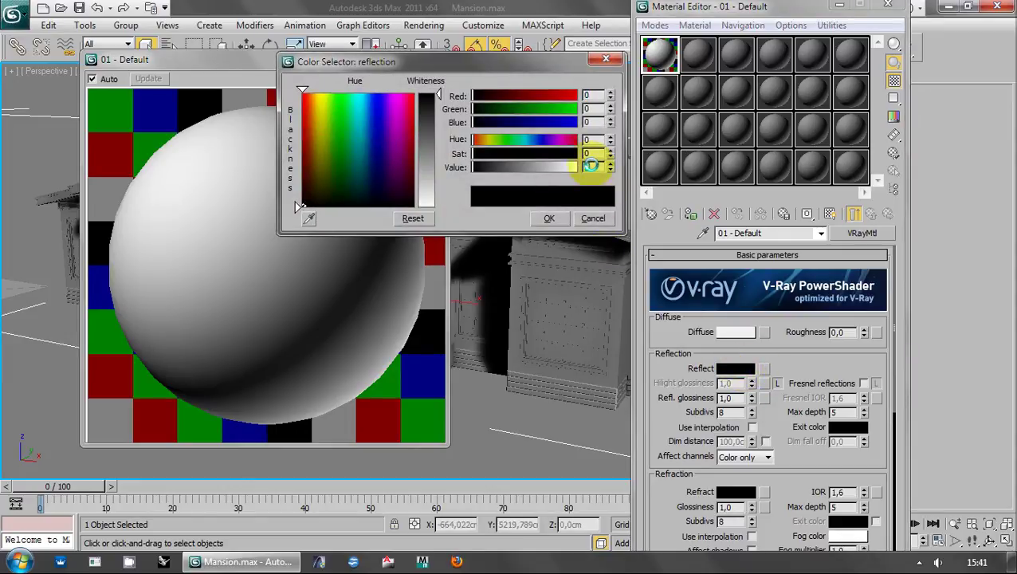
pyautogui.moveTo(592, 165); pyautogui.dragTo(592, 163)
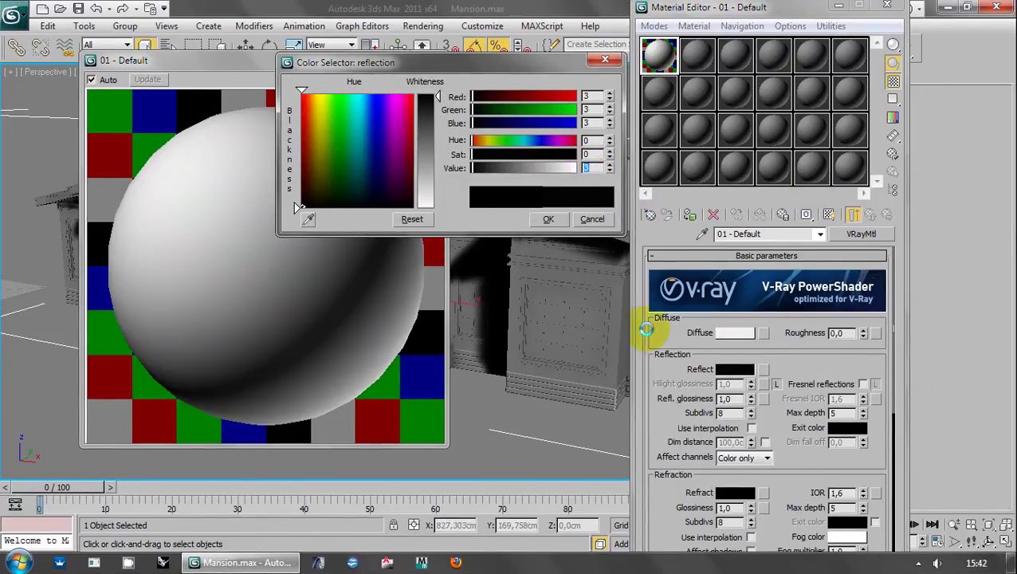
pyautogui.click(545, 219)
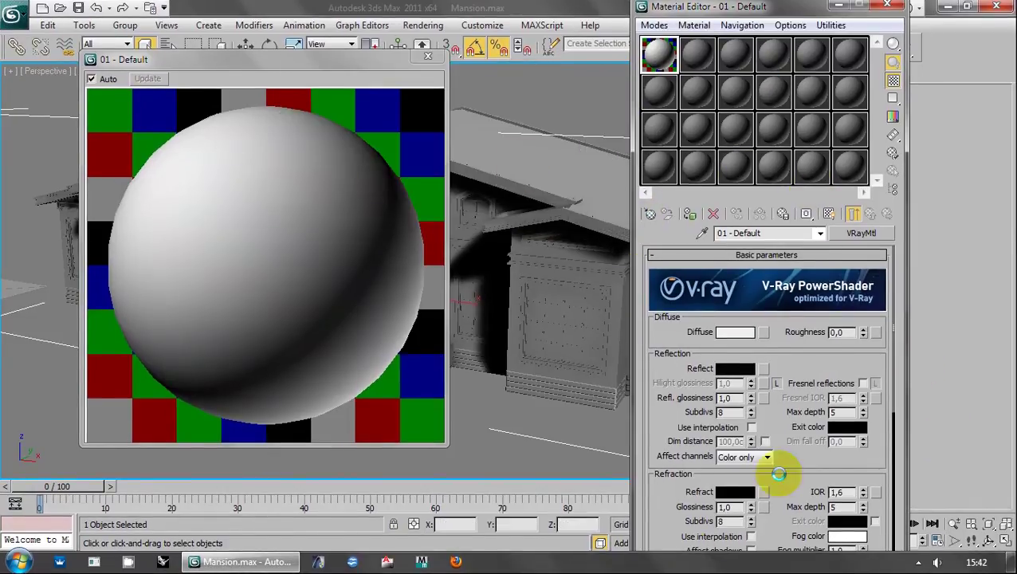
pyautogui.doubleClick(732, 398)
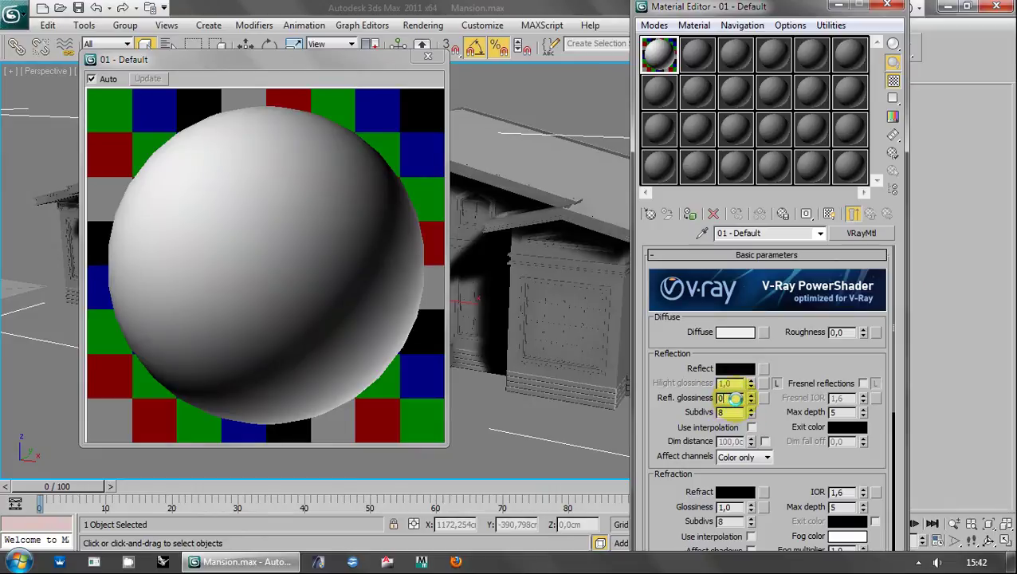
pyautogui.write(',8')
pyautogui.press('Return')
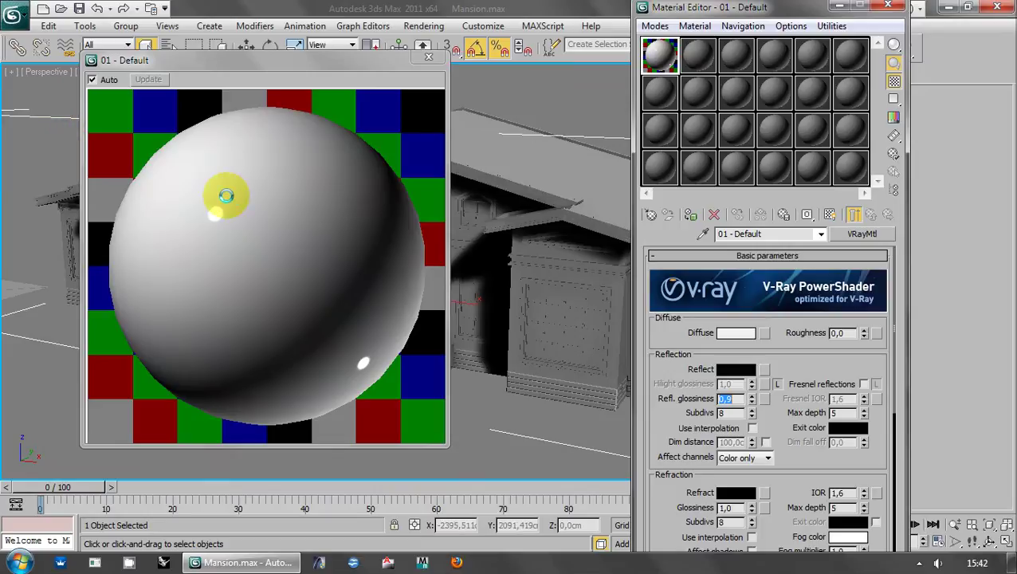
pyautogui.scroll(-2, 789, 350)
pyautogui.scroll(-2, 658, 417)
pyautogui.scroll(-1, 659, 417)
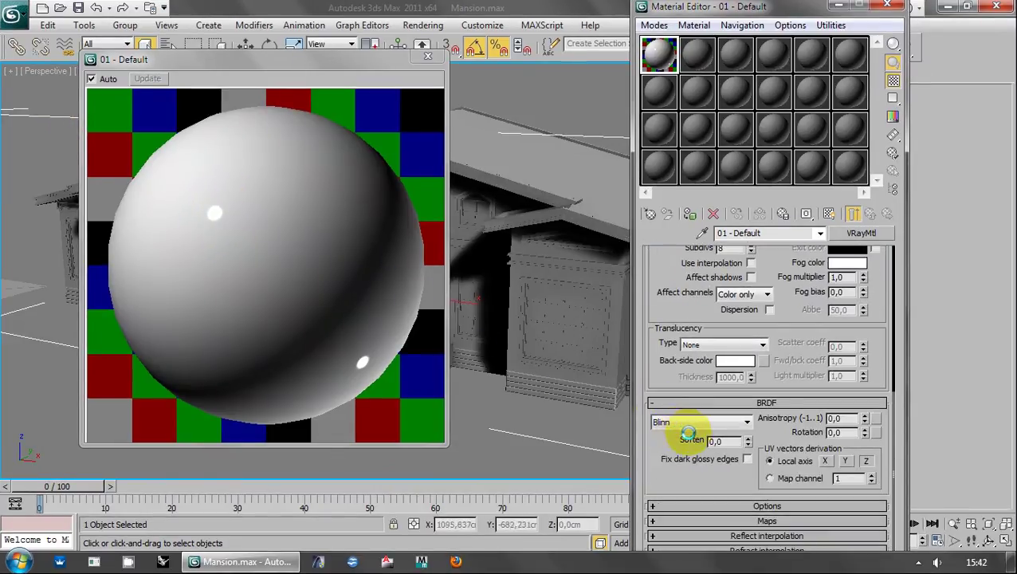
pyautogui.click(681, 423)
pyautogui.click(683, 454)
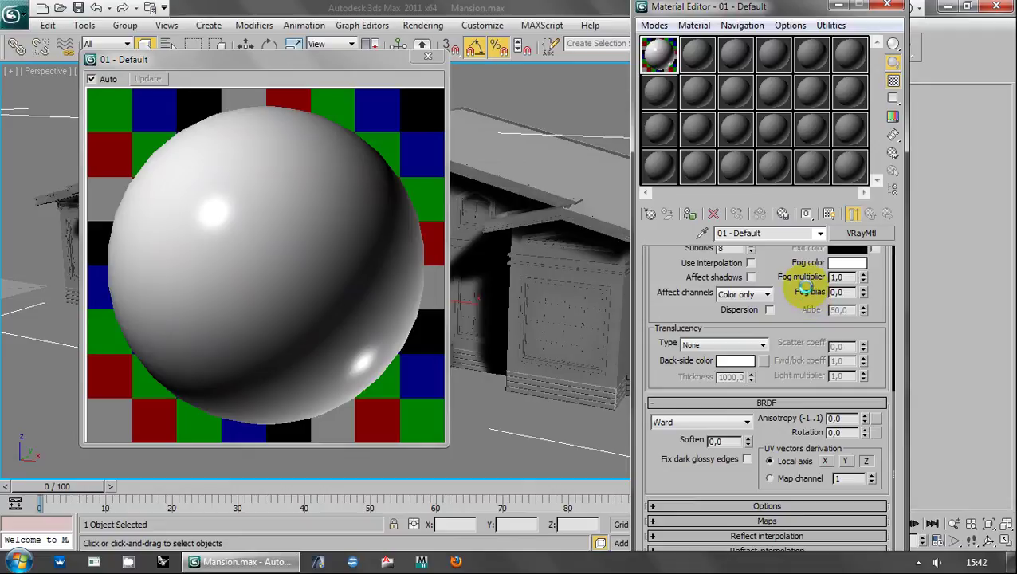
pyautogui.scroll(5, 749, 386)
pyautogui.scroll(2, 731, 370)
pyautogui.scroll(1, 754, 399)
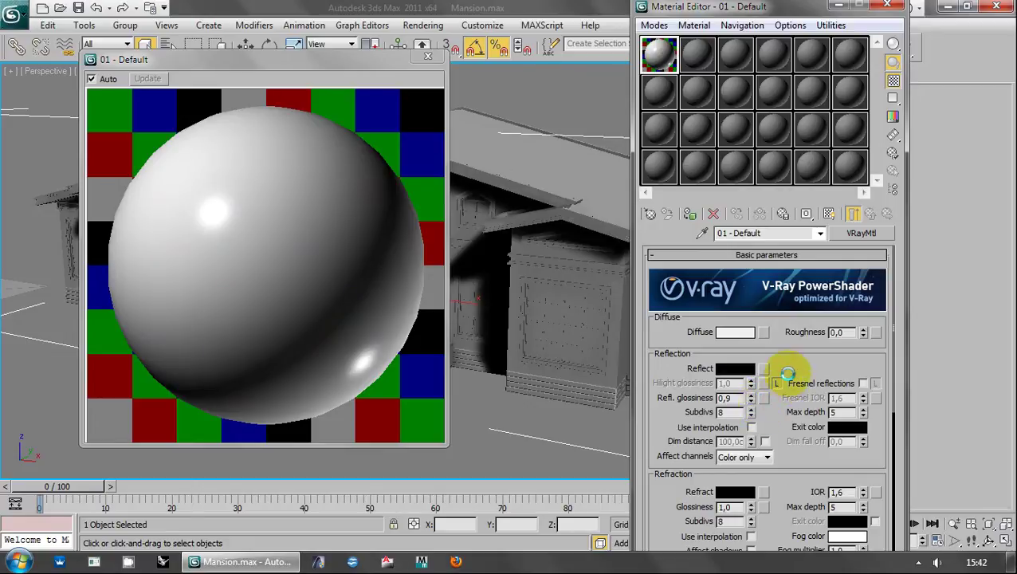
pyautogui.scroll(-2, 782, 377)
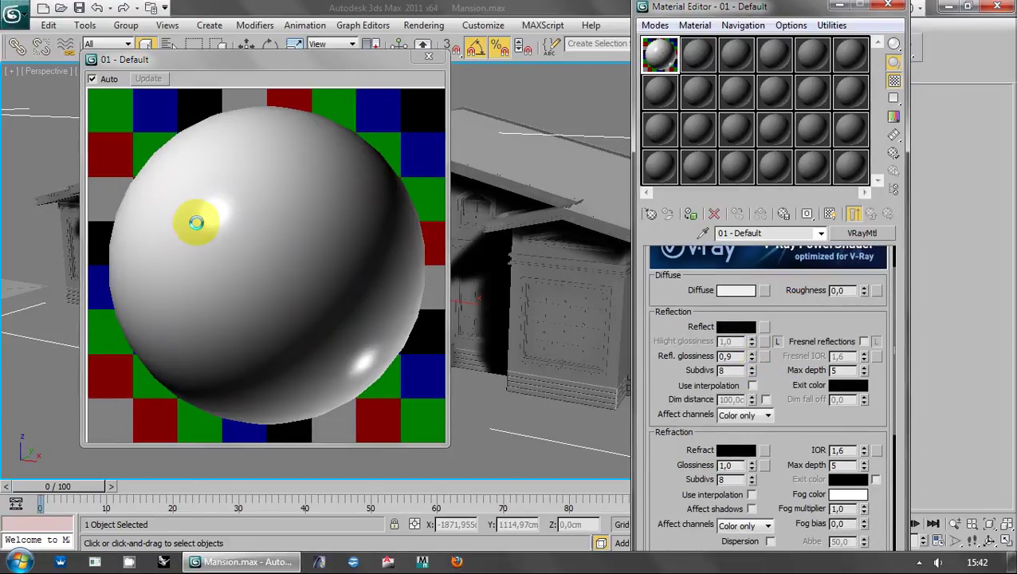
# - Lower the VRayMtl reflection subdivs from 8 to 6 and max depth from 5 to 3
pyautogui.scroll(-1, 787, 305)
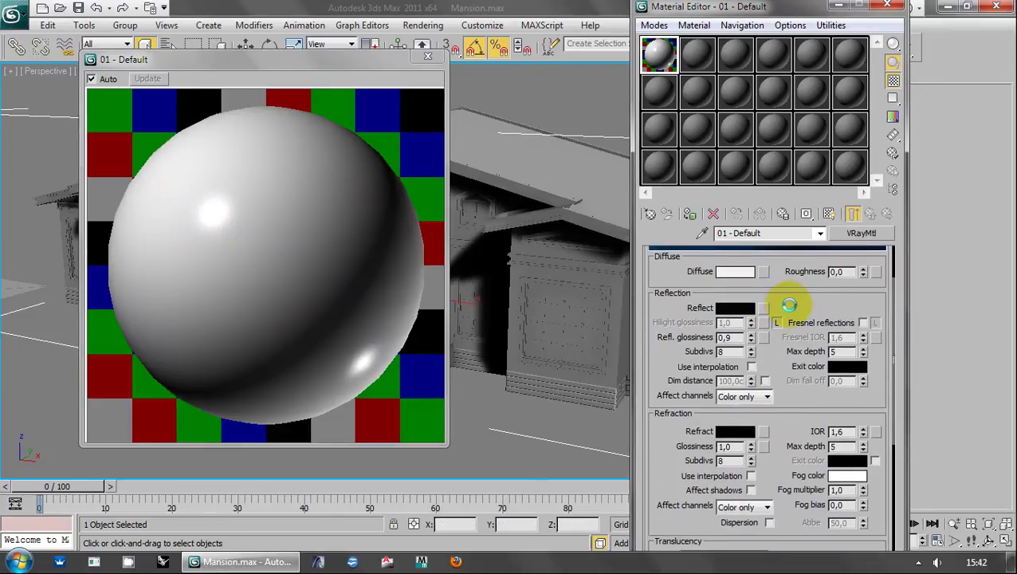
pyautogui.moveTo(787, 306); pyautogui.dragTo(797, 336)
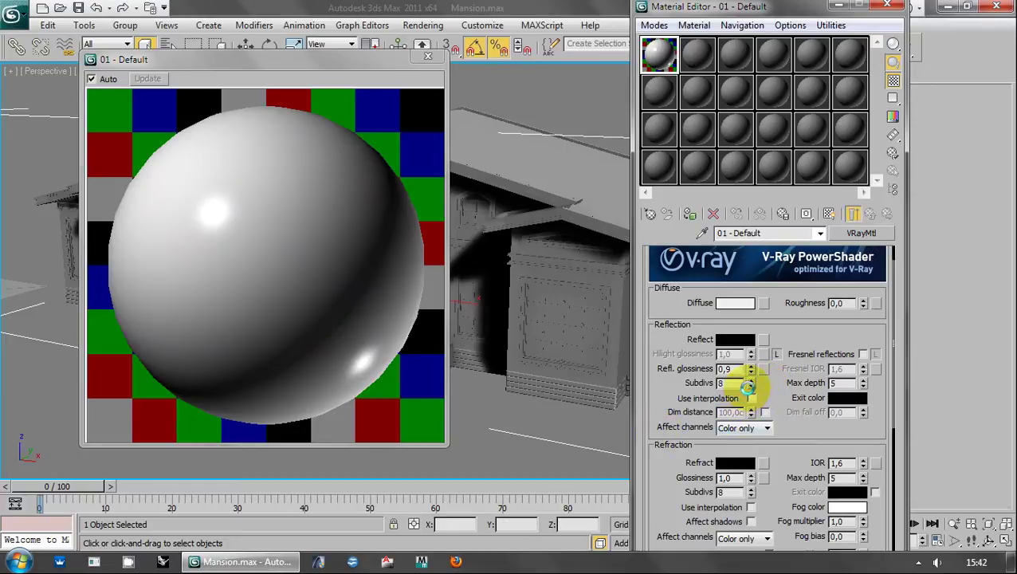
pyautogui.click(750, 387)
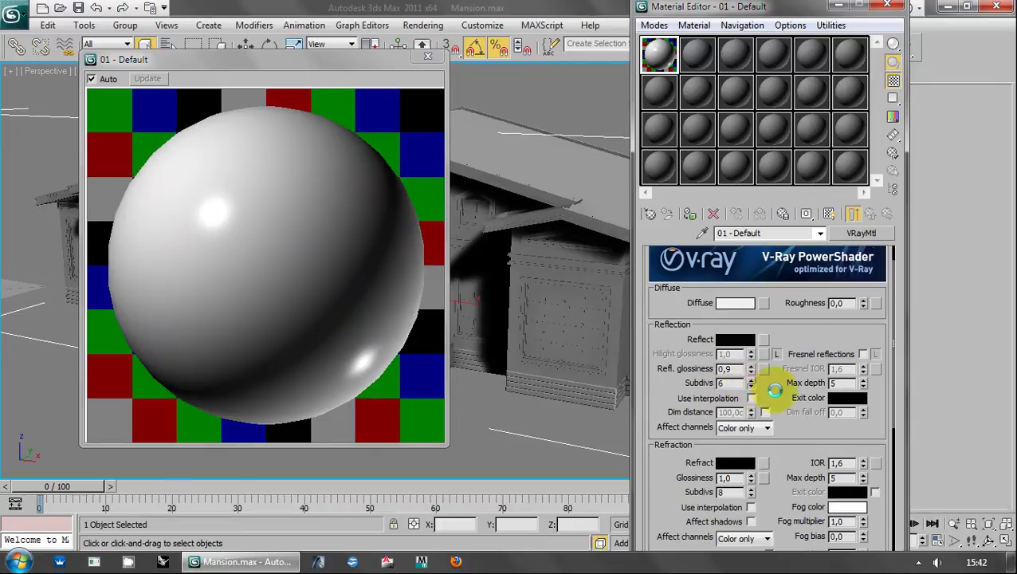
pyautogui.moveTo(777, 390); pyautogui.dragTo(781, 362)
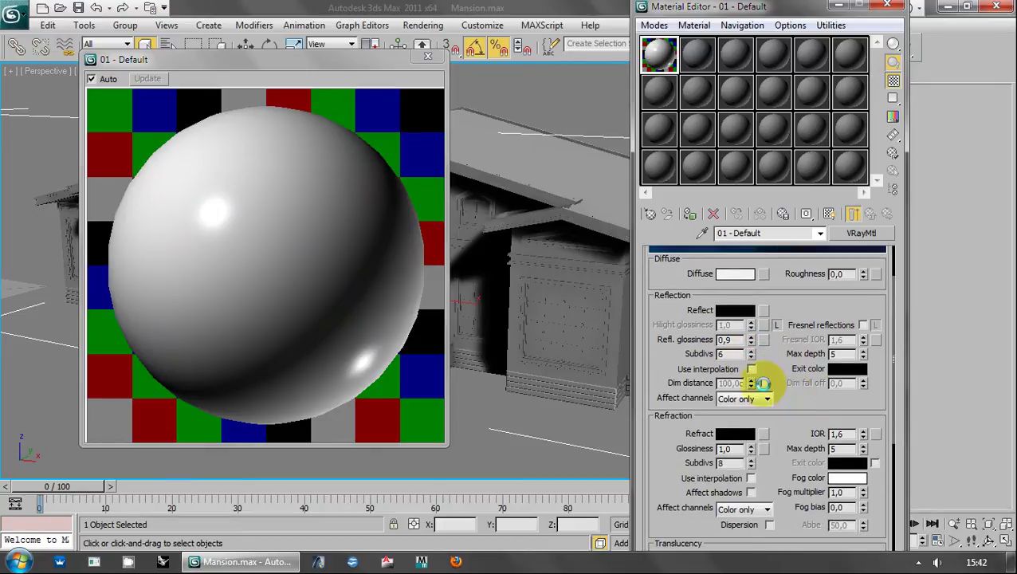
pyautogui.click(728, 357)
pyautogui.scroll(2, 732, 355)
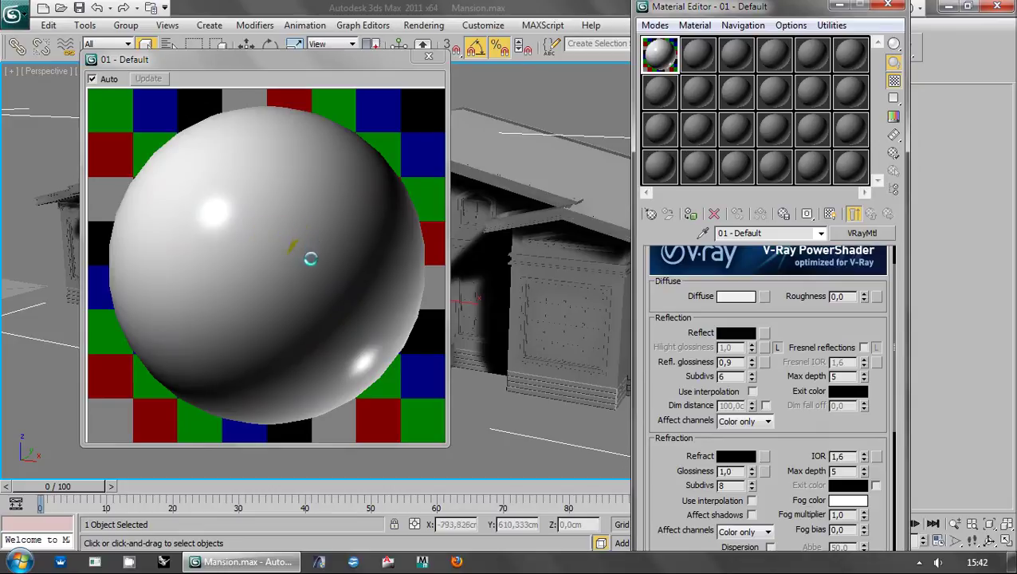
pyautogui.moveTo(779, 390); pyautogui.dragTo(773, 327)
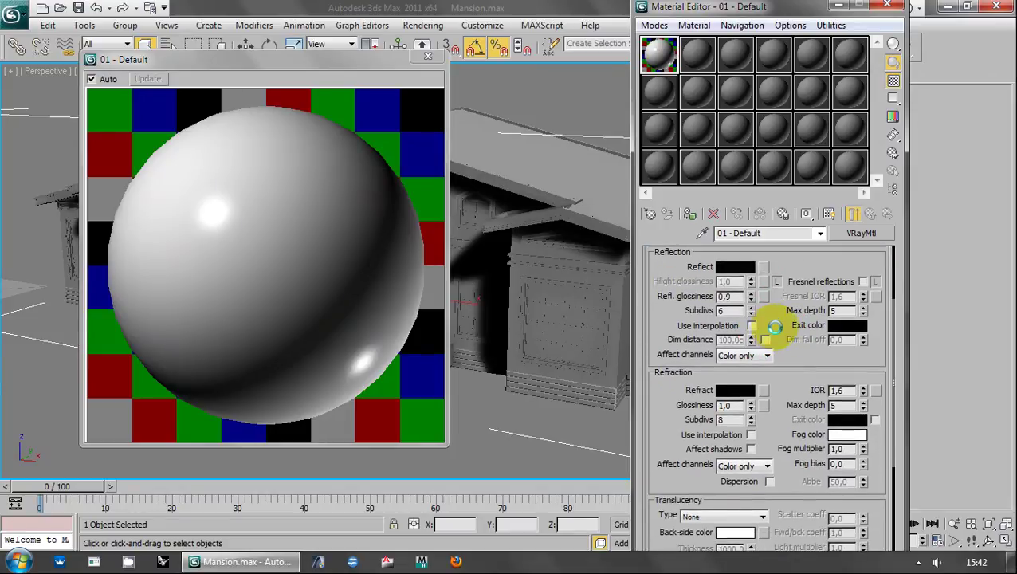
pyautogui.doubleClick(862, 314)
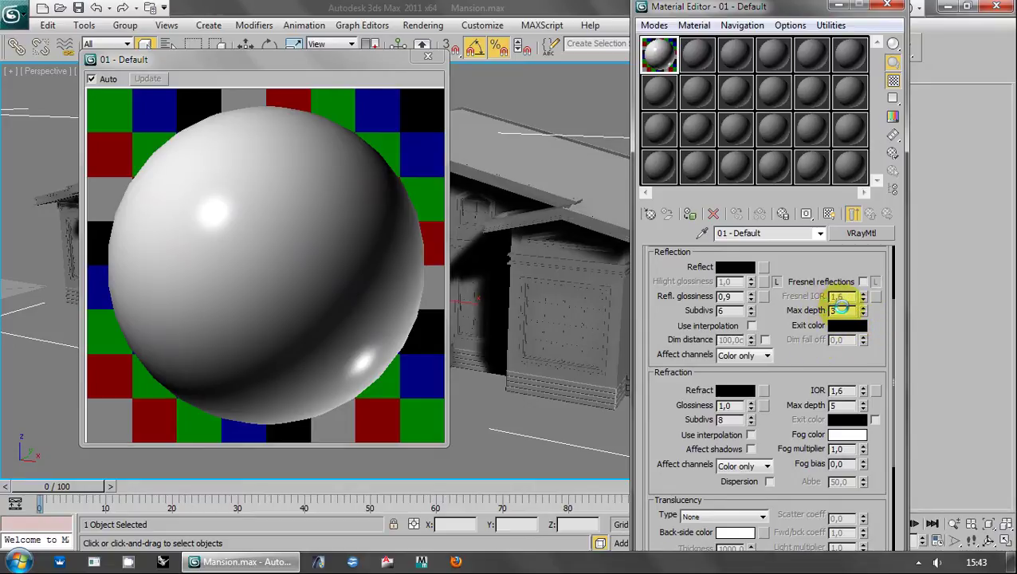
pyautogui.click(770, 334)
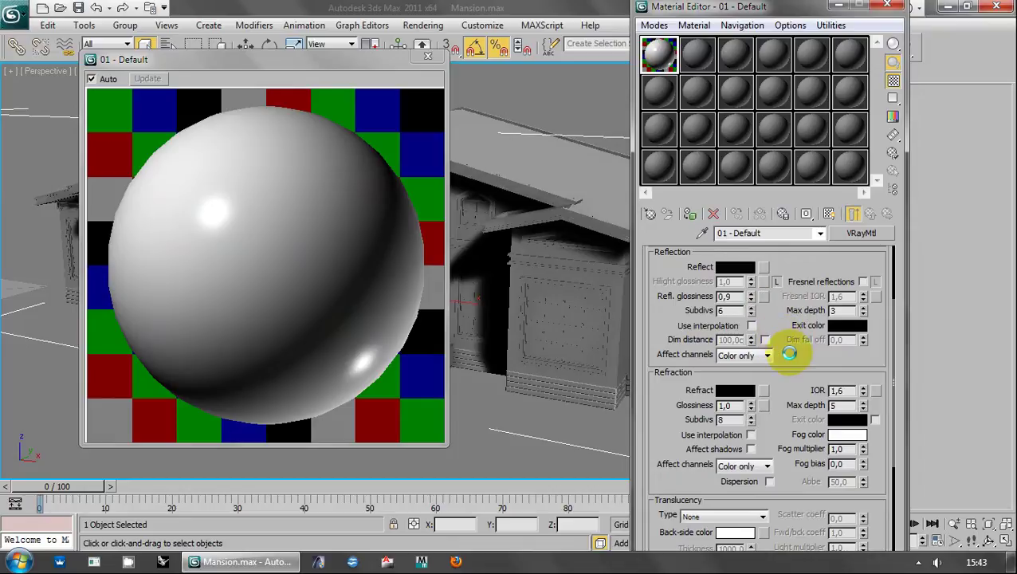
# - Expand the Maps rollout and open the map browser for the Bump slot at 30
pyautogui.scroll(-1, 777, 398)
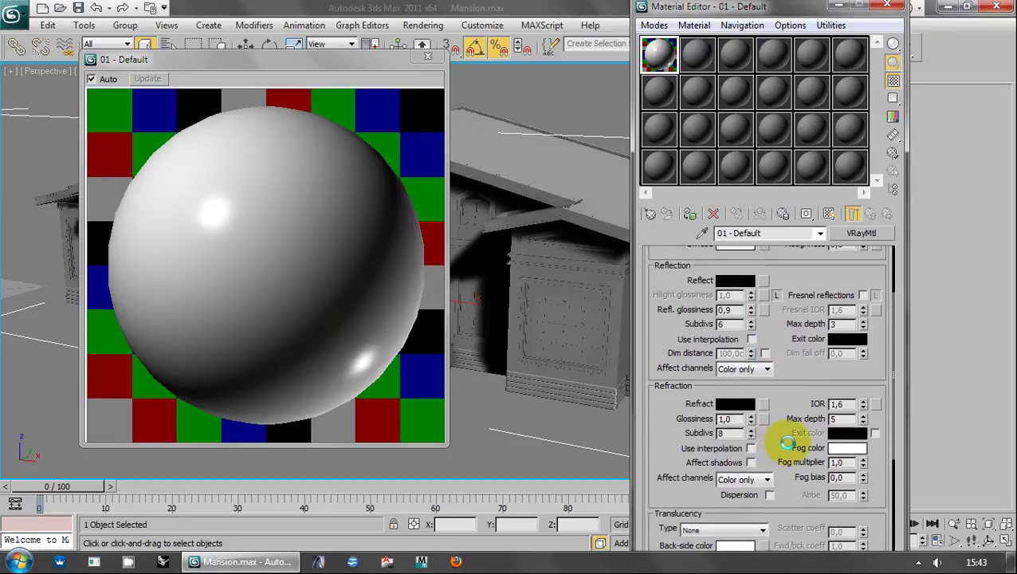
pyautogui.scroll(-5, 787, 404)
pyautogui.click(794, 266)
pyautogui.click(750, 522)
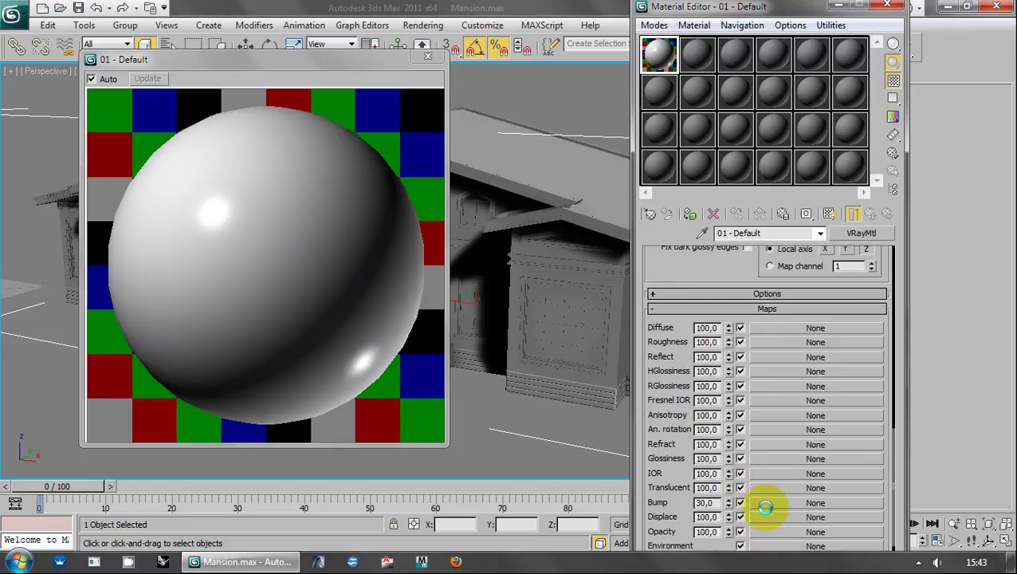
pyautogui.click(765, 507)
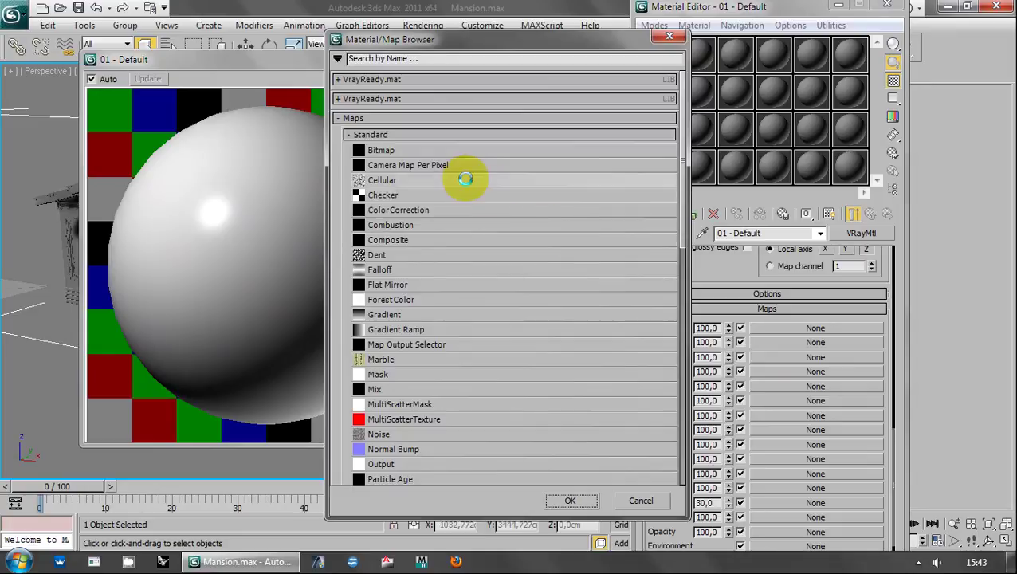
# - Load a Noise map into the Bump slot, discarding the initial Cellular map, and return to the parent material
pyautogui.doubleClick(403, 180)
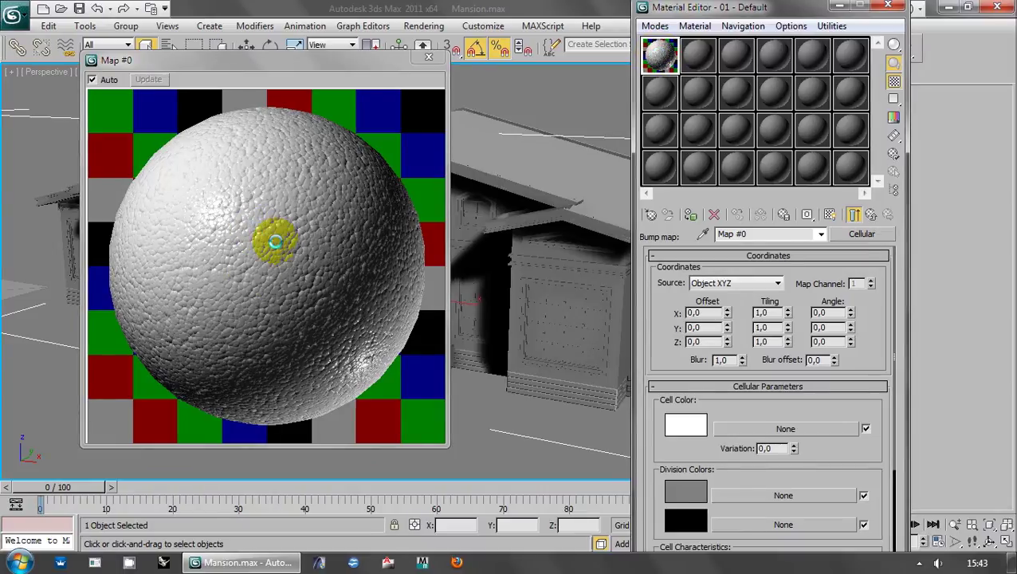
pyautogui.click(860, 233)
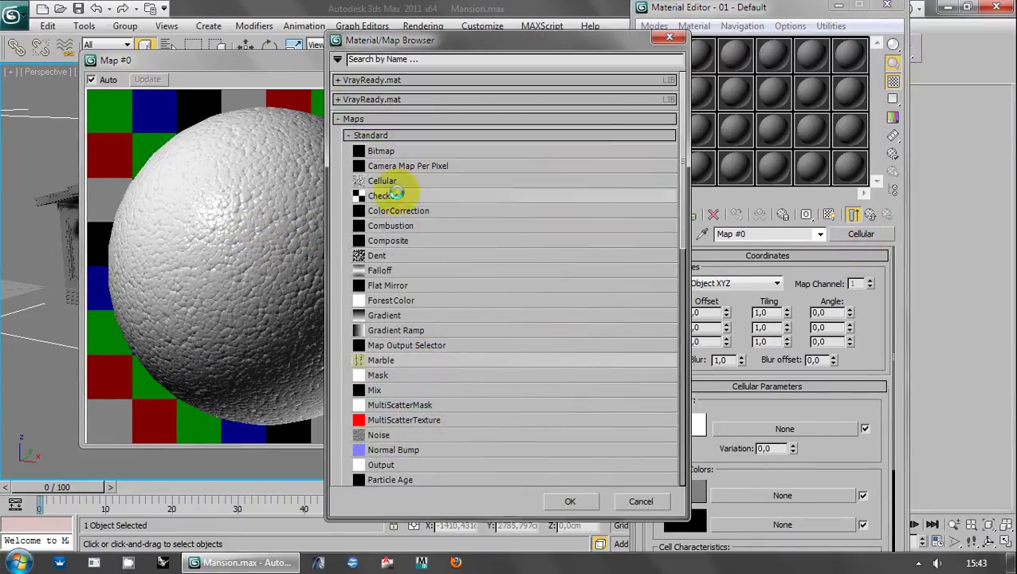
pyautogui.scroll(-1, 382, 416)
pyautogui.doubleClick(380, 401)
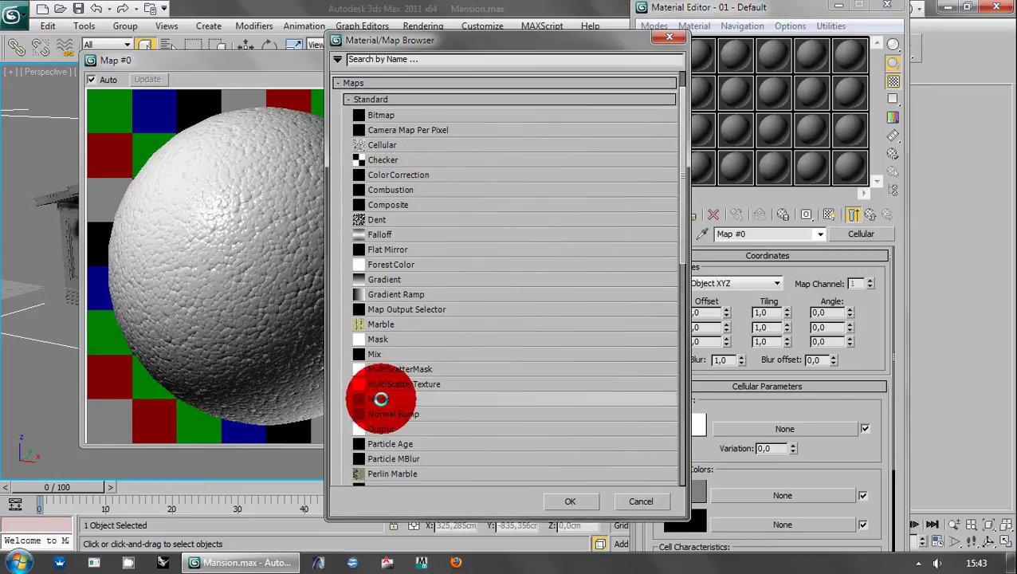
pyautogui.click(715, 267)
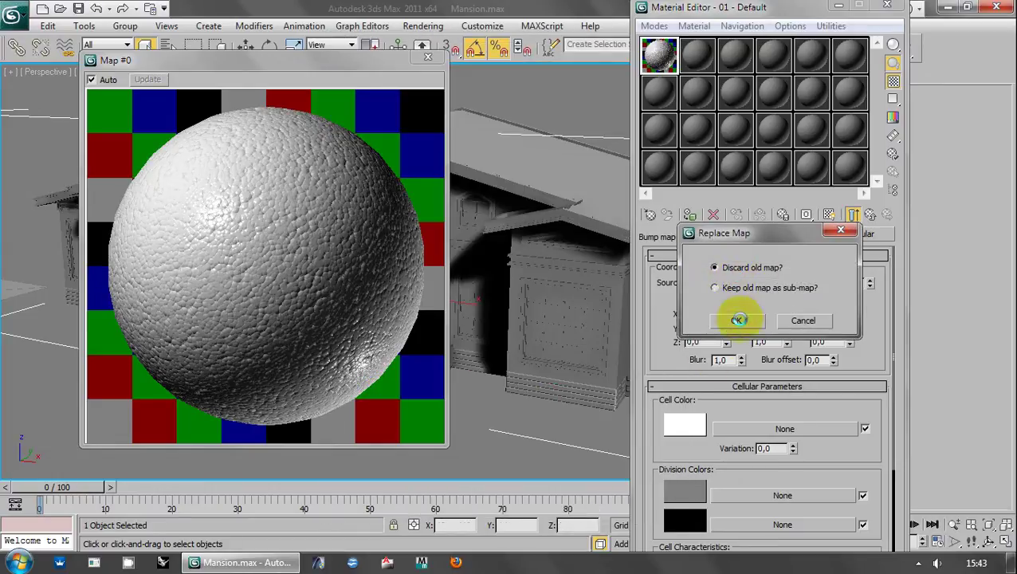
pyautogui.click(737, 320)
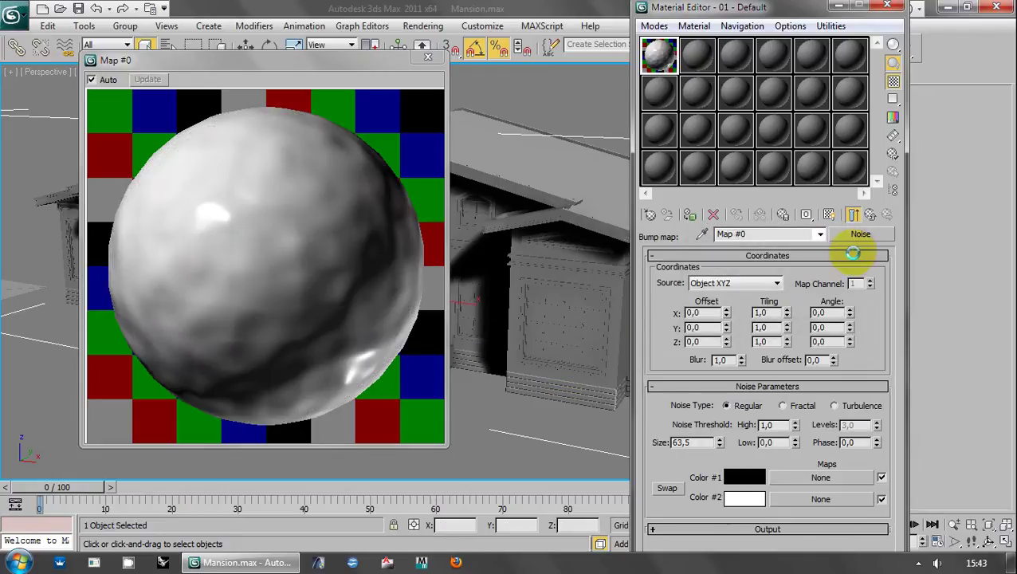
pyautogui.click(871, 214)
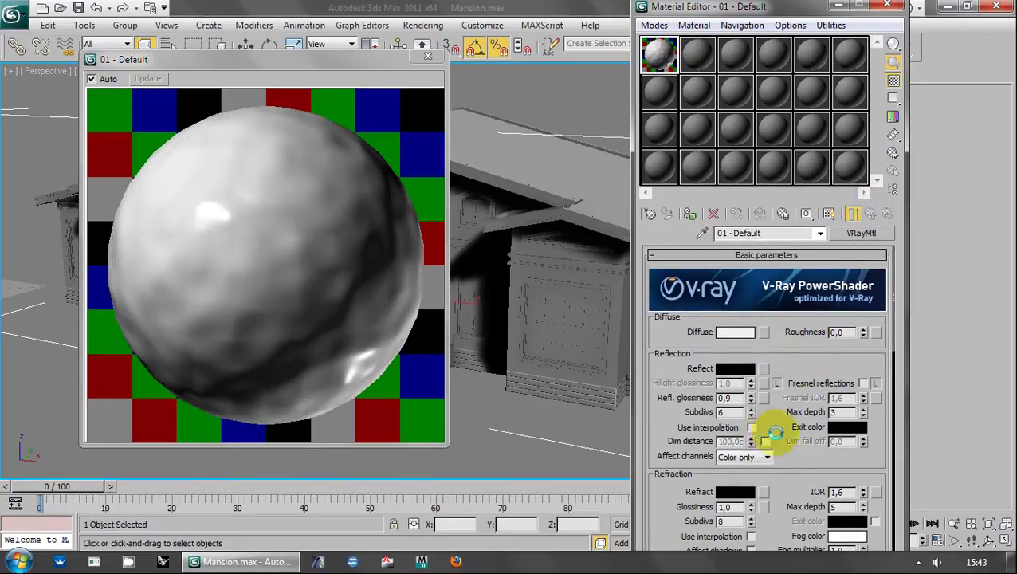
# - Review the VRayMtl parameters, confirming the reflection glossiness value
pyautogui.scroll(-5, 775, 433)
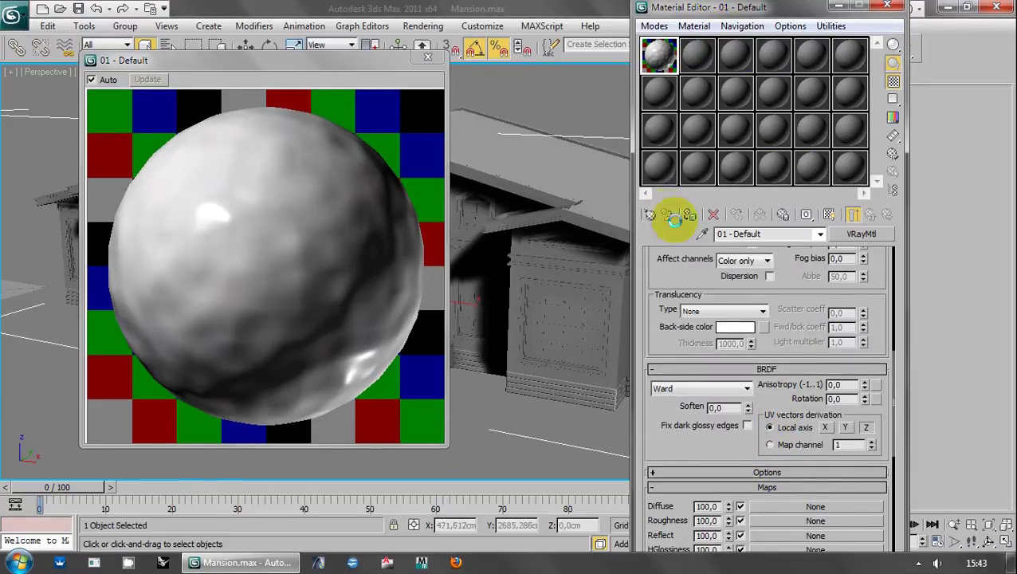
pyautogui.scroll(3, 731, 329)
pyautogui.scroll(2, 726, 348)
pyautogui.scroll(-2, 737, 334)
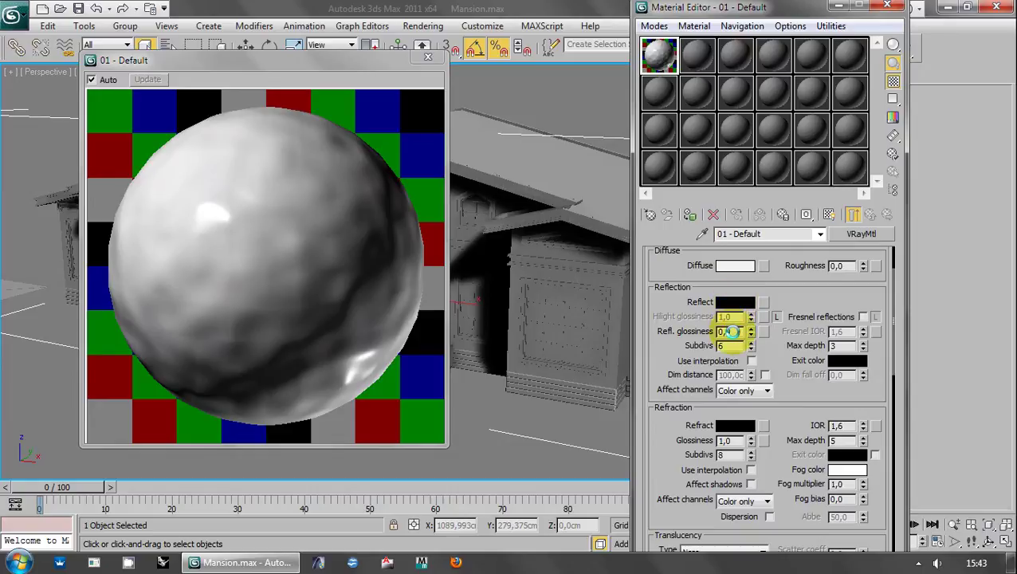
pyautogui.press('Return')
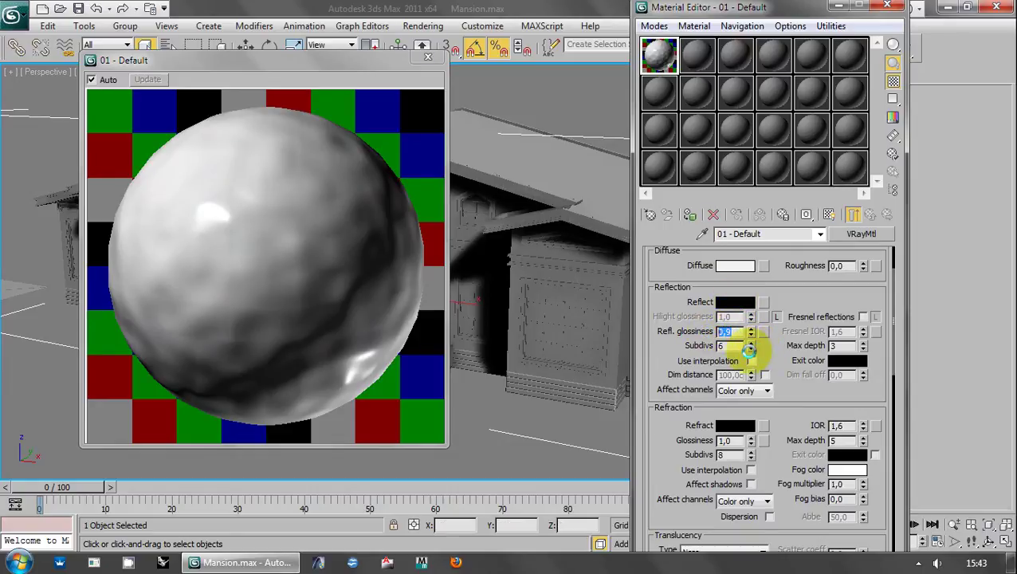
pyautogui.scroll(-2, 792, 350)
pyautogui.scroll(-2, 699, 416)
pyautogui.scroll(-2, 717, 419)
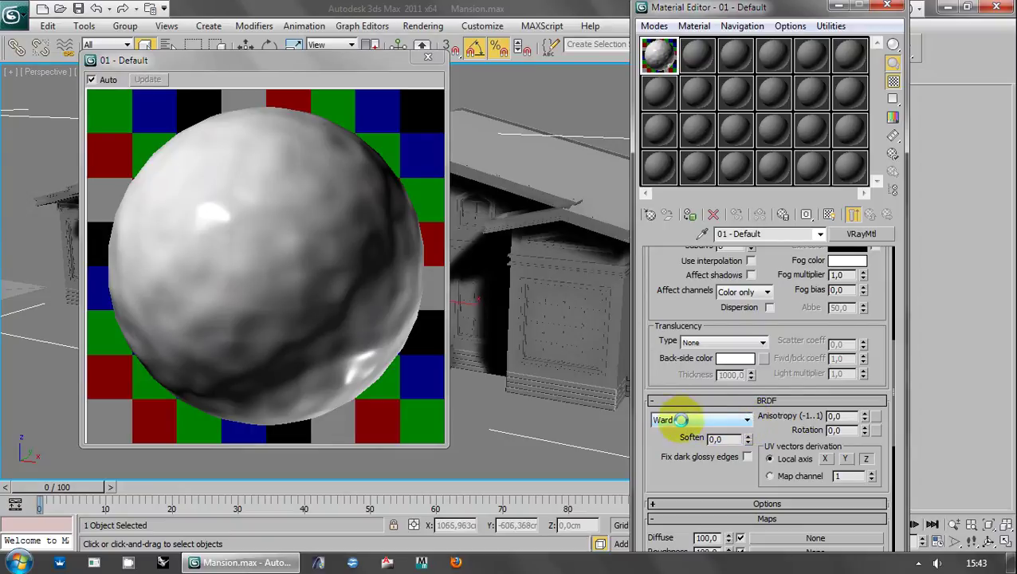
pyautogui.scroll(-2, 646, 403)
pyautogui.scroll(-2, 678, 421)
pyautogui.scroll(-4, 692, 415)
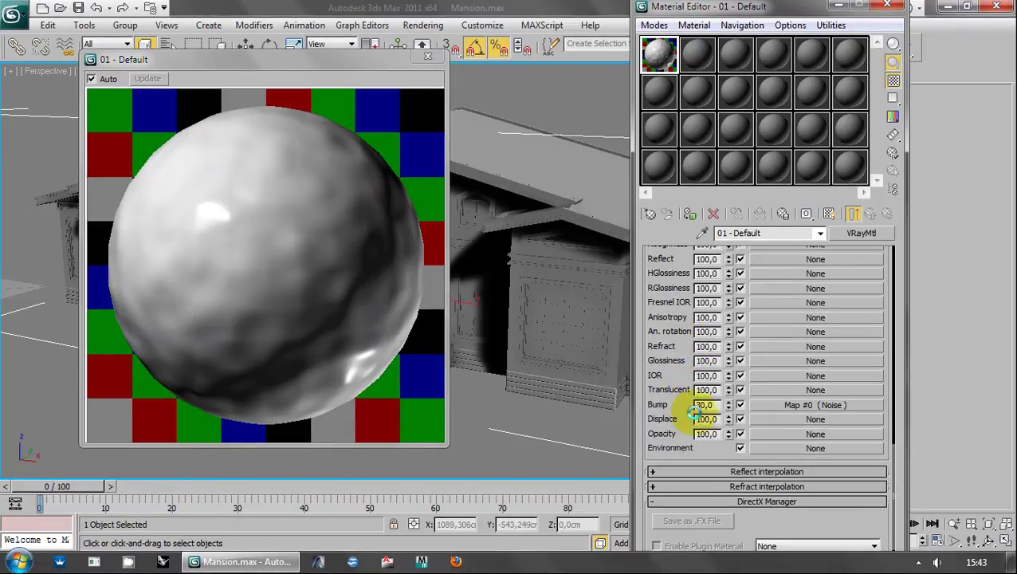
# - Set the Noise bump map's Coordinates Tiling to 30 on X, Y and Z
pyautogui.click(820, 405)
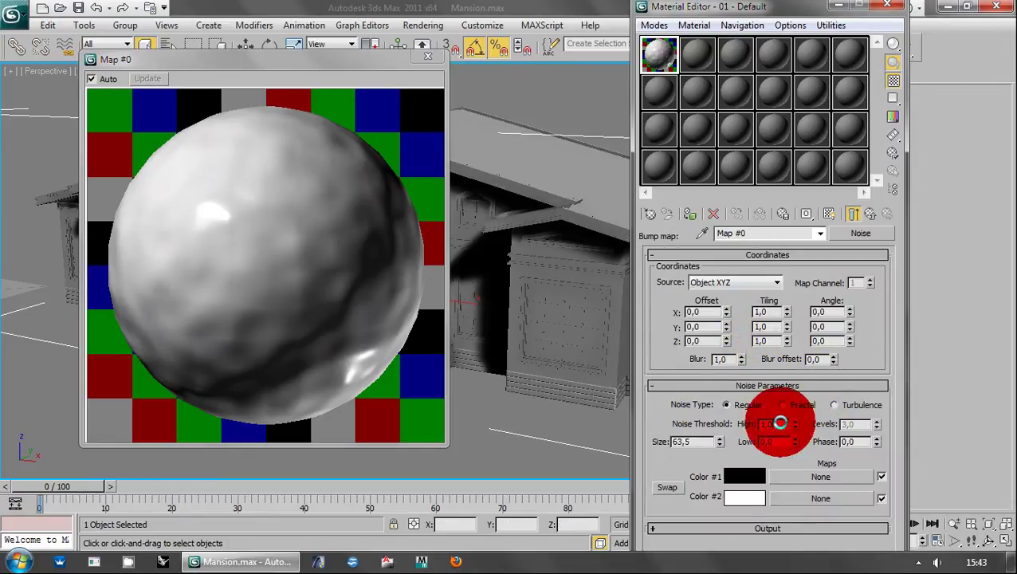
pyautogui.click(772, 312)
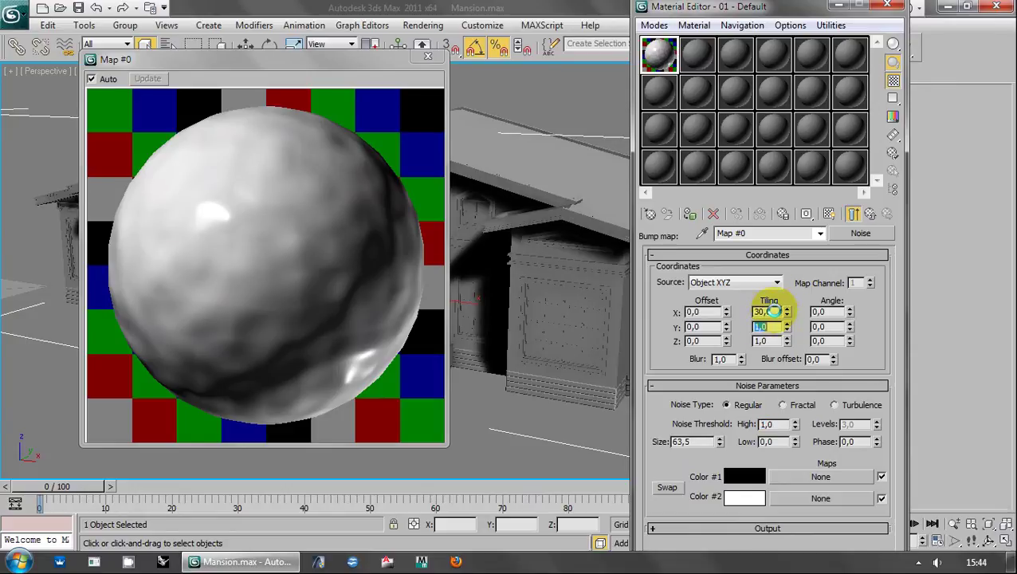
pyautogui.write('30')
pyautogui.press('Tab')
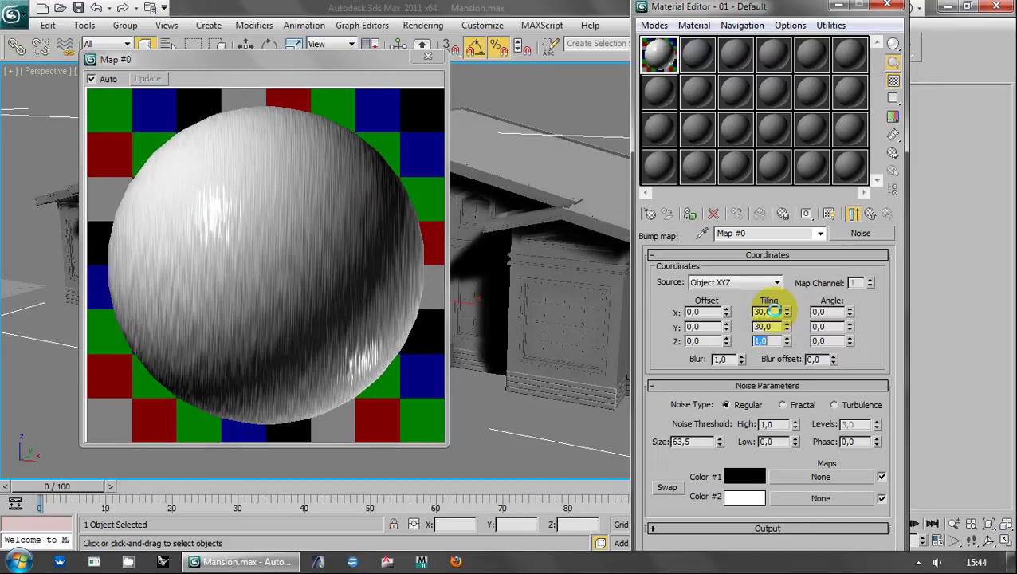
pyautogui.write('30')
pyautogui.press('Return')
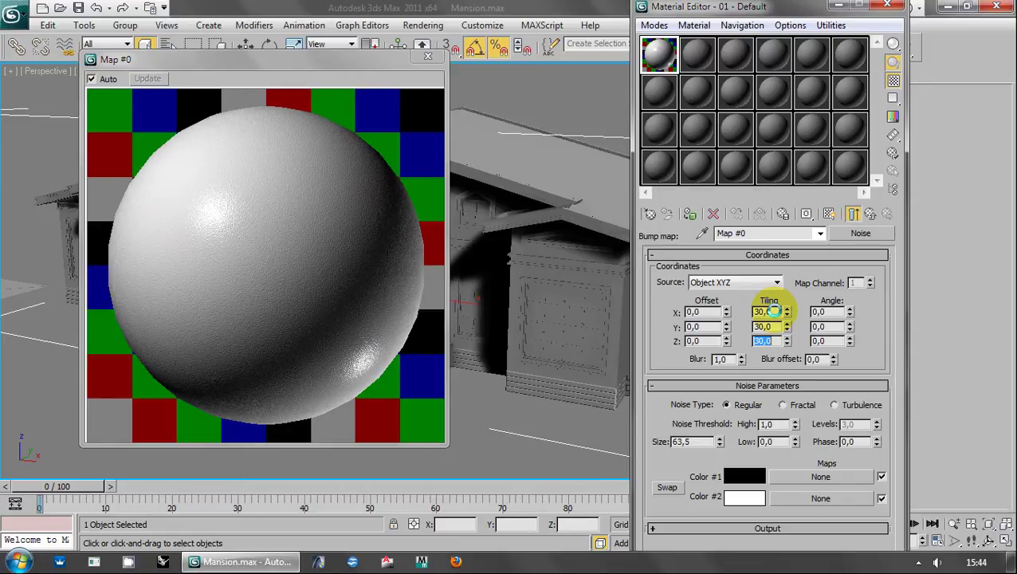
pyautogui.click(816, 277)
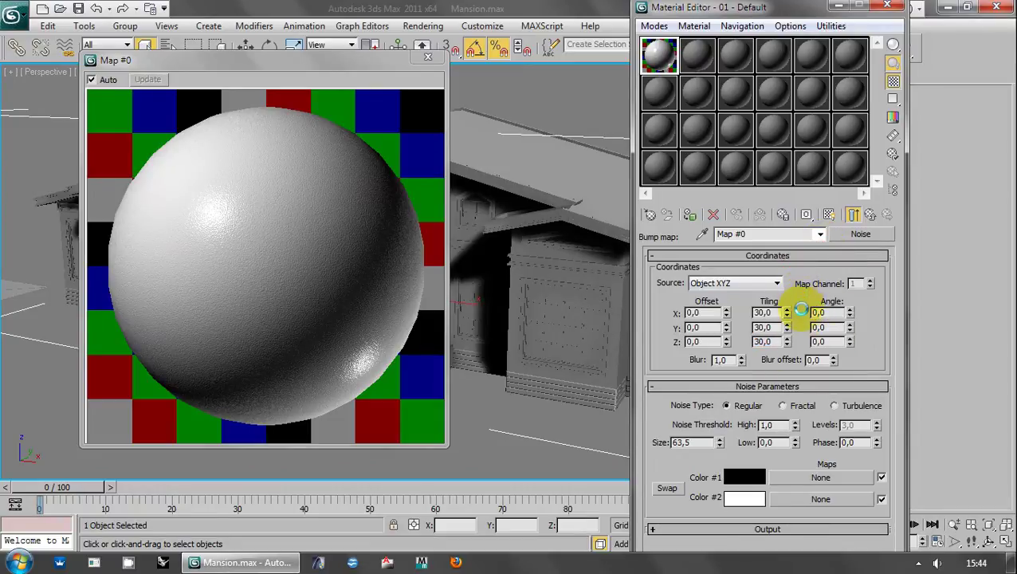
pyautogui.click(806, 295)
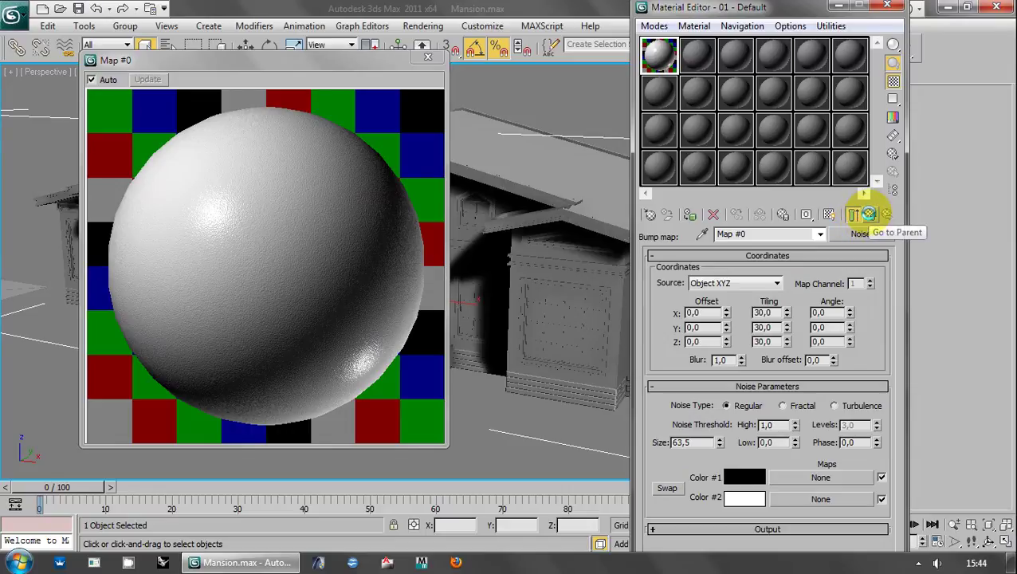
# - Go back to the parent VRayMtl and open the Reflect colour swatch
pyautogui.click(869, 213)
pyautogui.moveTo(681, 325); pyautogui.dragTo(712, 374)
pyautogui.scroll(5, 712, 374)
pyautogui.scroll(5, 701, 367)
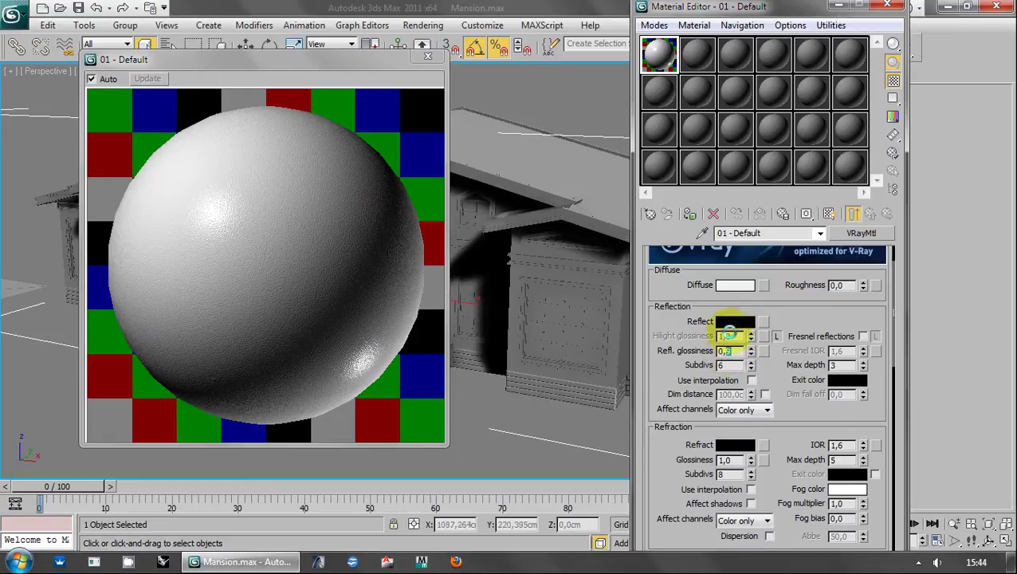
pyautogui.click(732, 323)
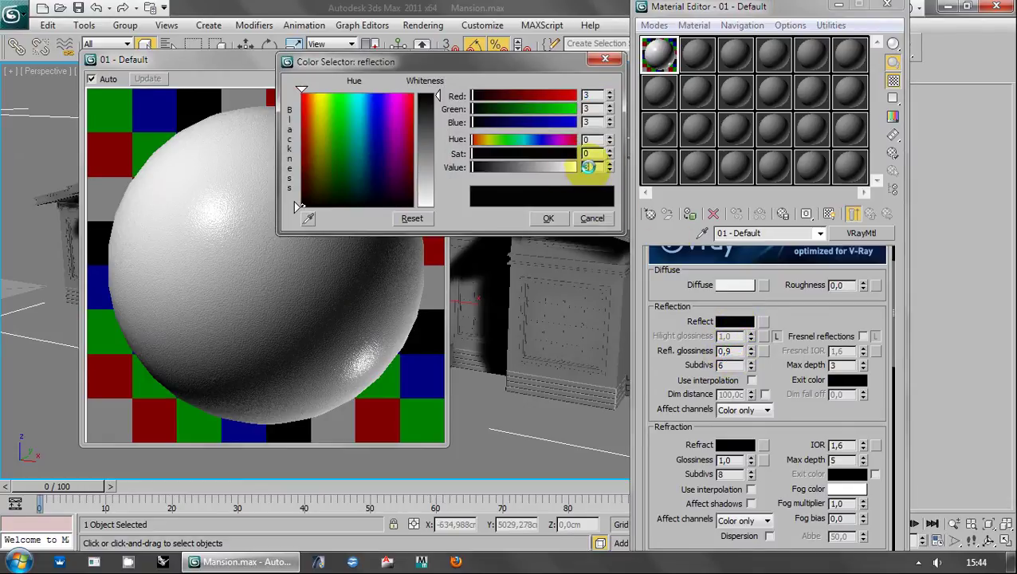
# - Lower the Reflect colour Value to 2, then to 1, giving RGB 1, 1, 1
pyautogui.press('Return')
pyautogui.click(545, 217)
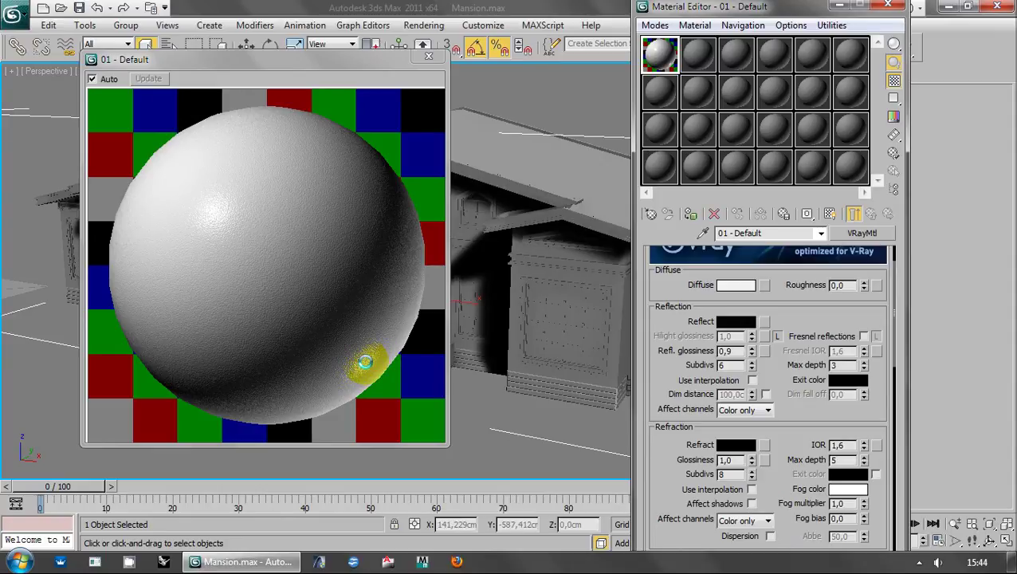
pyautogui.click(742, 322)
pyautogui.rightClick(586, 165)
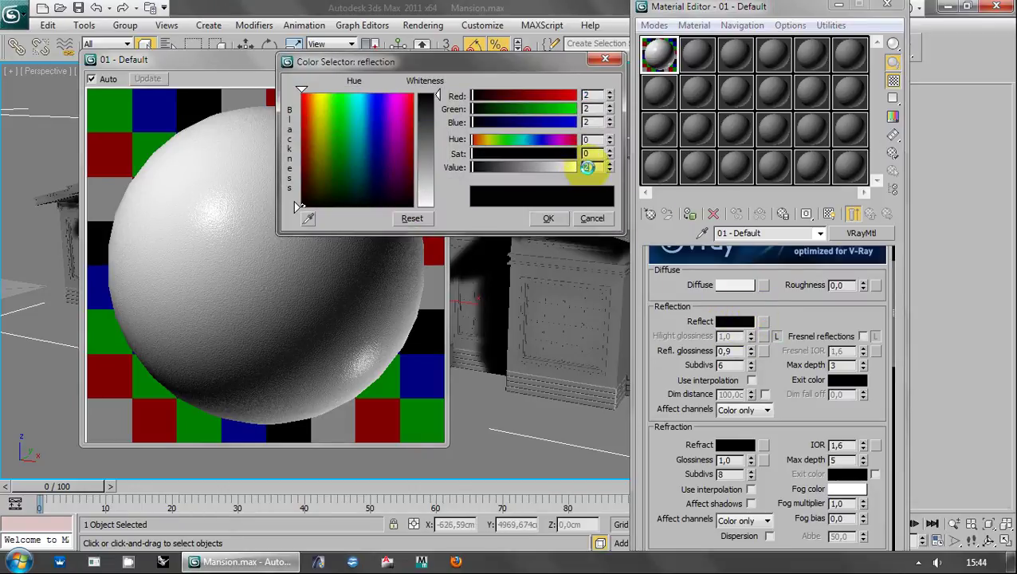
pyautogui.click(588, 166)
pyautogui.write('1')
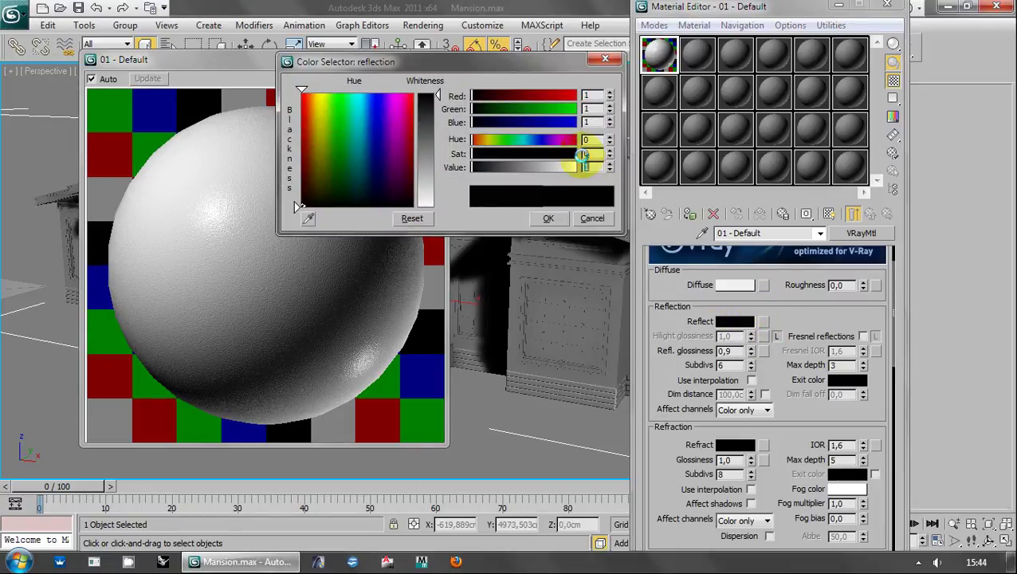
pyautogui.click(544, 217)
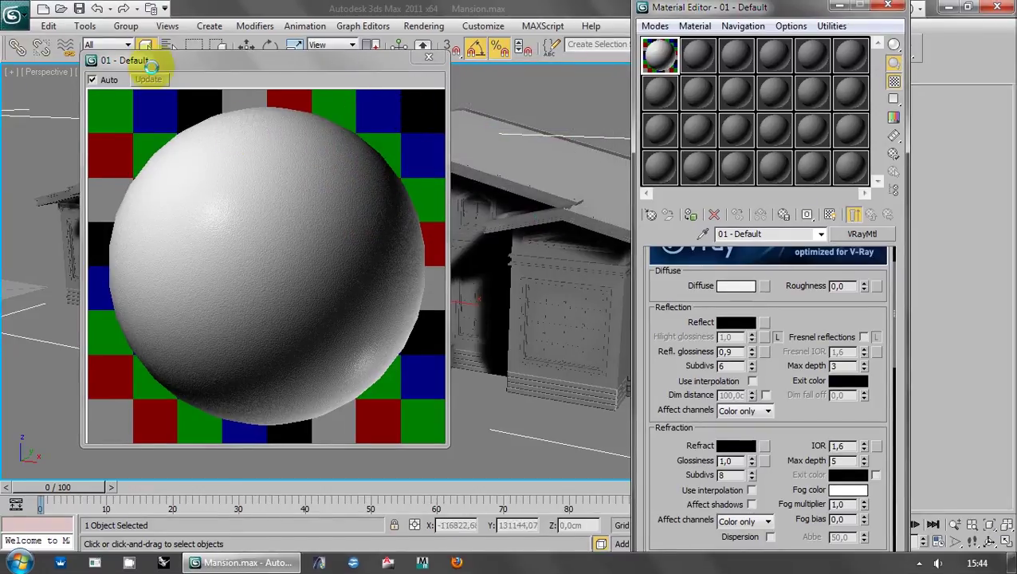
pyautogui.click(428, 57)
# - Assign the 01 - Default material to the selected house and hide the Material Editor
pyautogui.click(689, 215)
pyautogui.scroll(2, 491, 332)
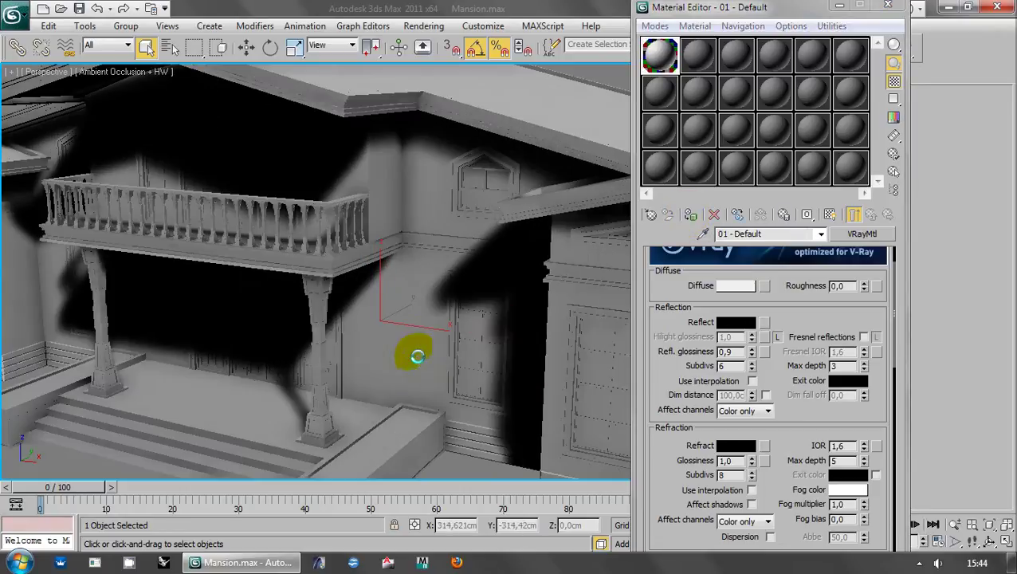
pyautogui.scroll(-4, 409, 352)
pyautogui.moveTo(378, 336)
pyautogui.keyDown('alt'); pyautogui.mouseDown(button='middle')
pyautogui.moveTo(436, 258)
pyautogui.moveTo(621, 131)
pyautogui.mouseUp(button='middle'); pyautogui.keyUp('alt')
pyautogui.press('m')
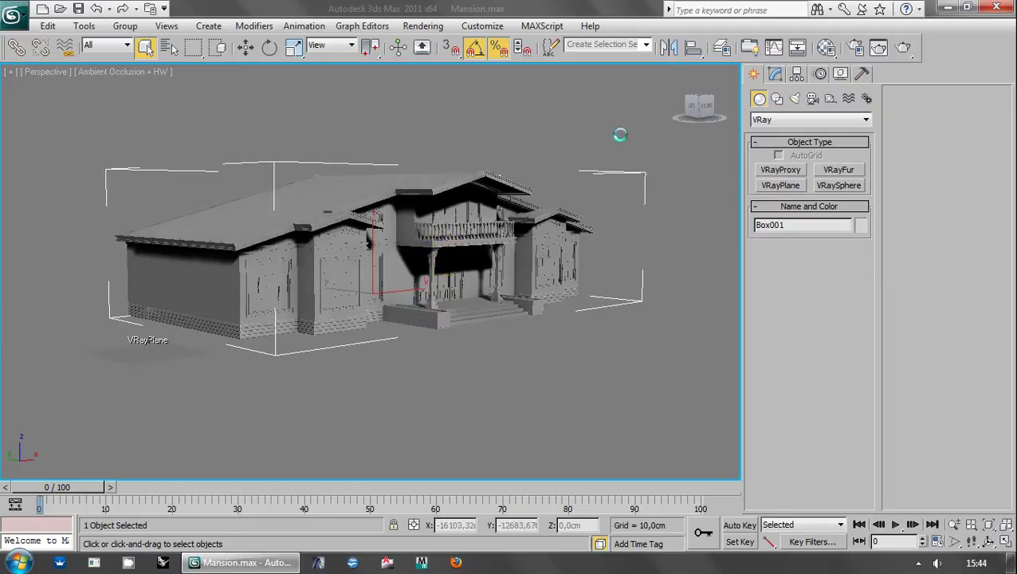
# - Frame the front of the house and bring up Environment and Effects with 8
pyautogui.keyDown('alt'); pyautogui.moveTo(688, 105); pyautogui.dragTo(647, 125, button='middle'); pyautogui.keyUp('alt')
pyautogui.scroll(4, 483, 227)
pyautogui.keyDown('alt'); pyautogui.moveTo(483, 227); pyautogui.dragTo(536, 248, button='middle'); pyautogui.keyUp('alt')
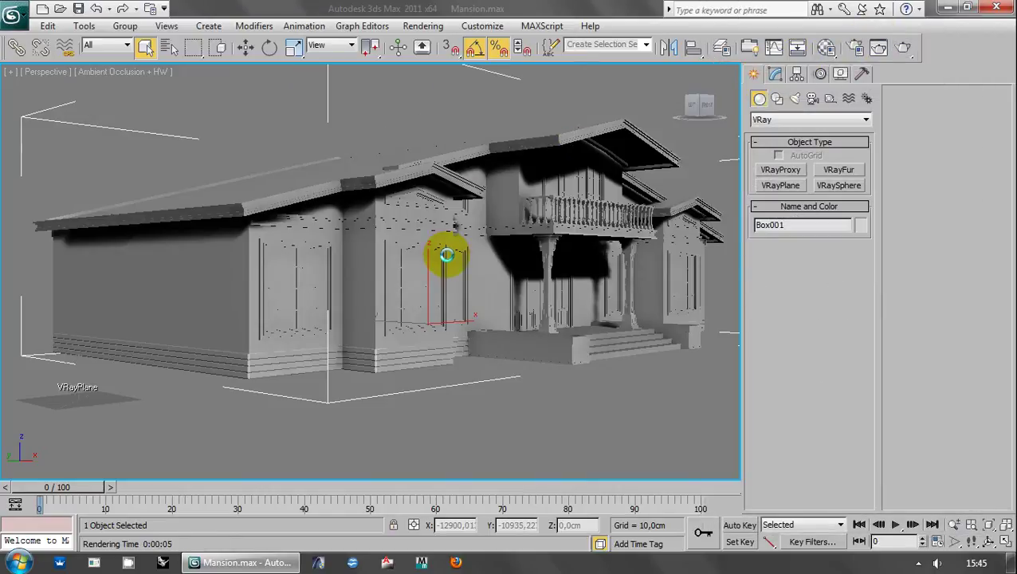
pyautogui.moveTo(446, 254); pyautogui.dragTo(441, 254, button='middle')
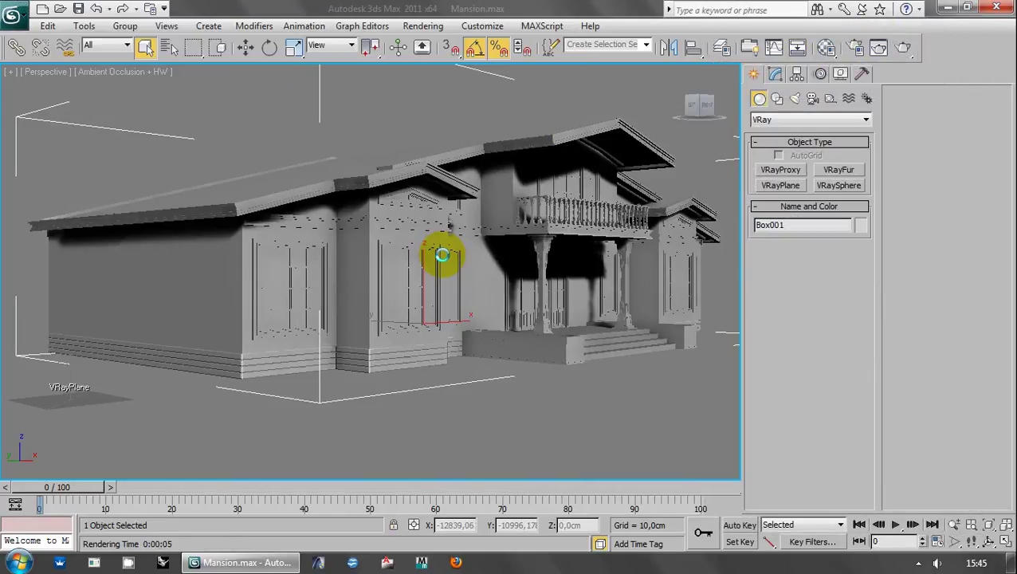
pyautogui.press('8')
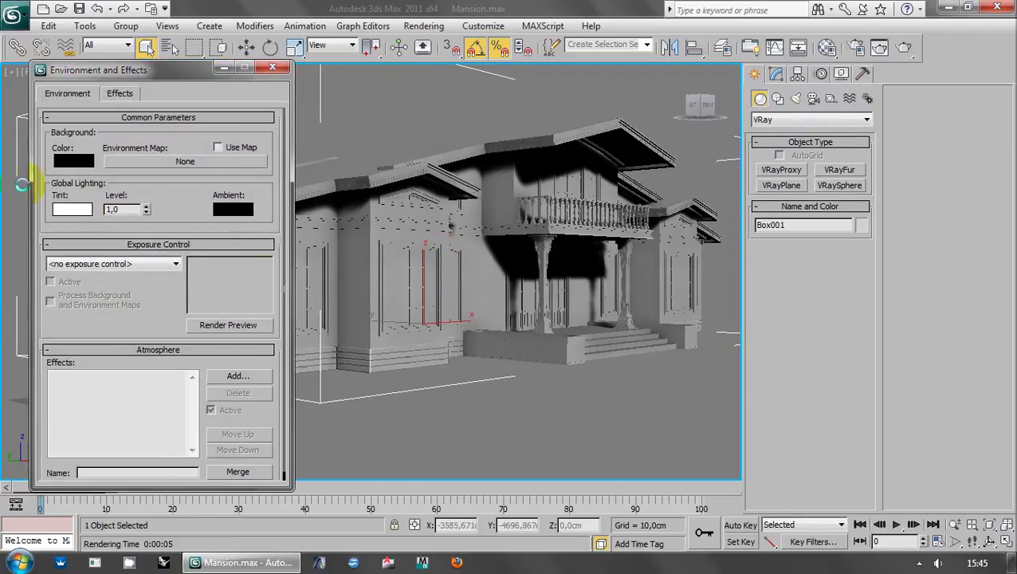
# - Use a Gradient map as the environment background and drag it onto an empty sample slot
pyautogui.moveTo(166, 71); pyautogui.dragTo(148, 71)
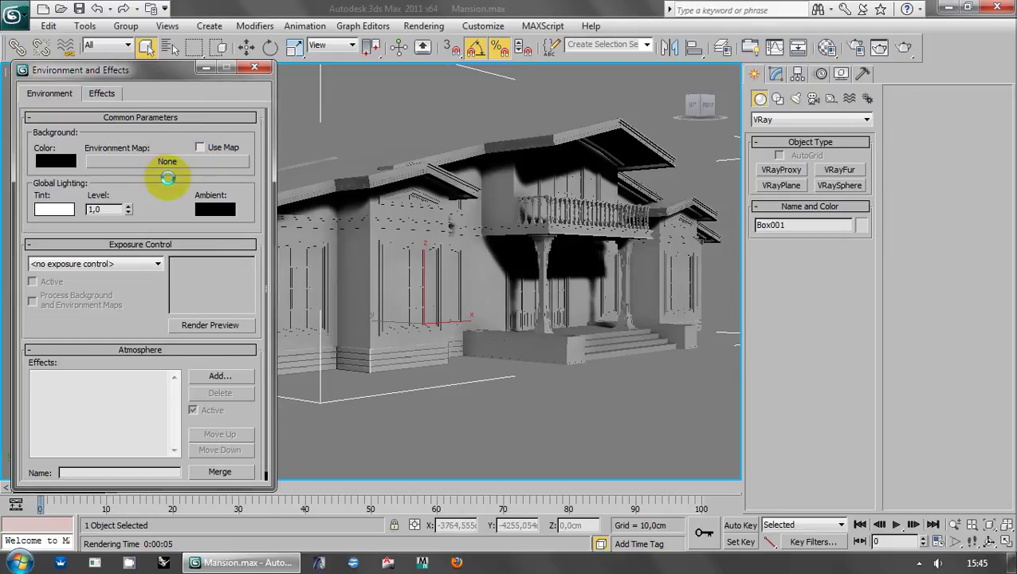
pyautogui.click(407, 21)
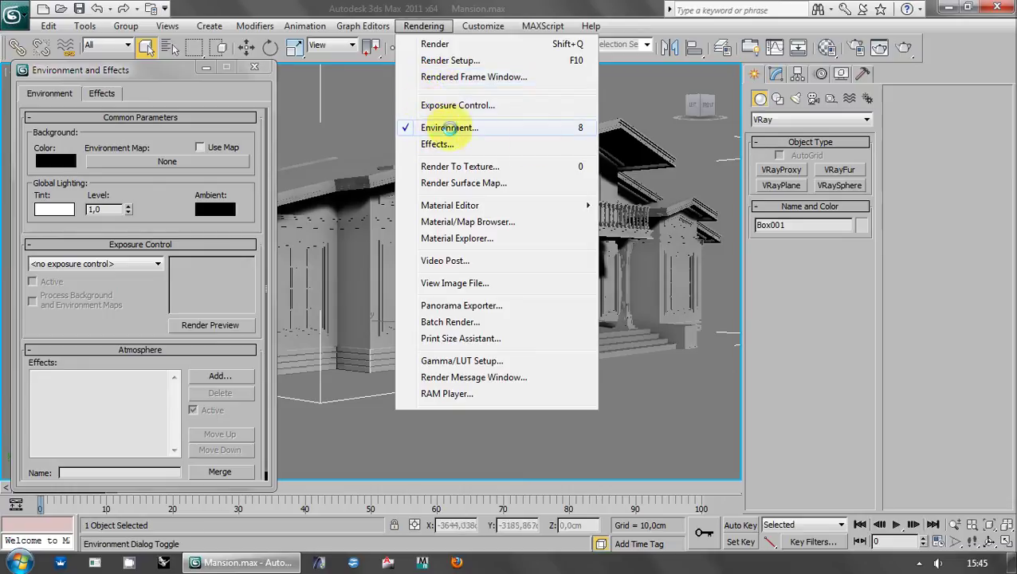
pyautogui.click(144, 68)
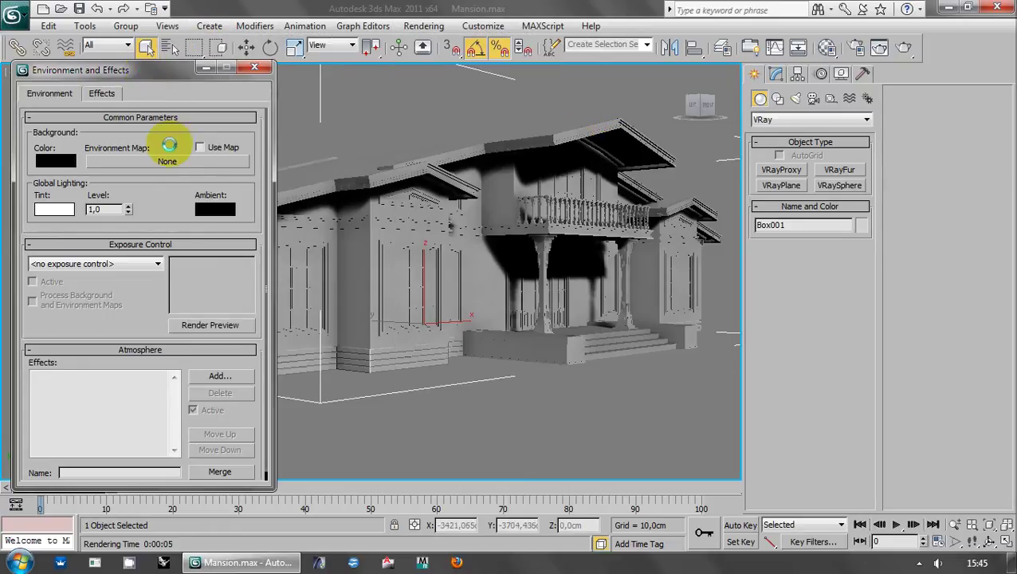
pyautogui.click(166, 162)
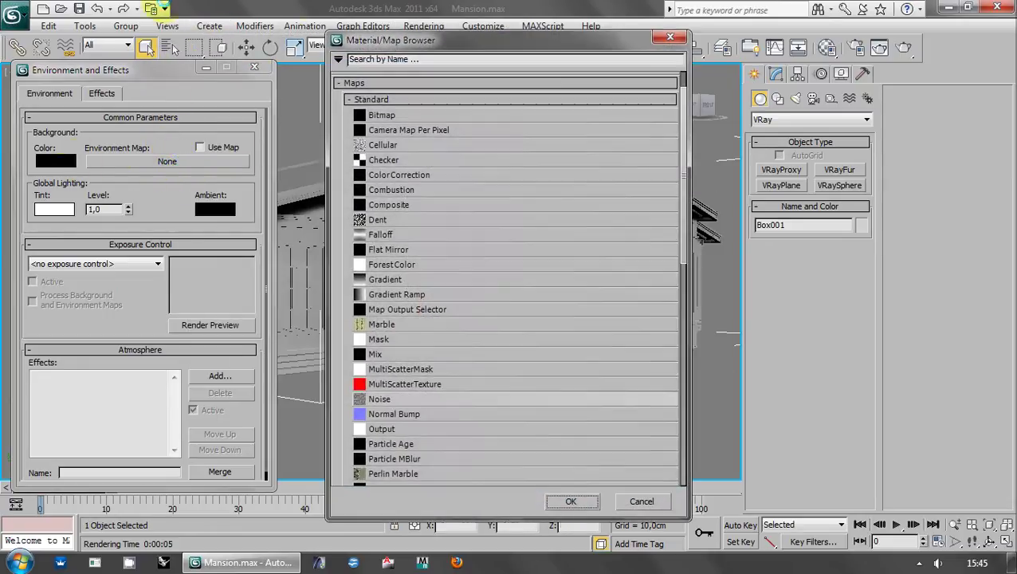
pyautogui.doubleClick(386, 279)
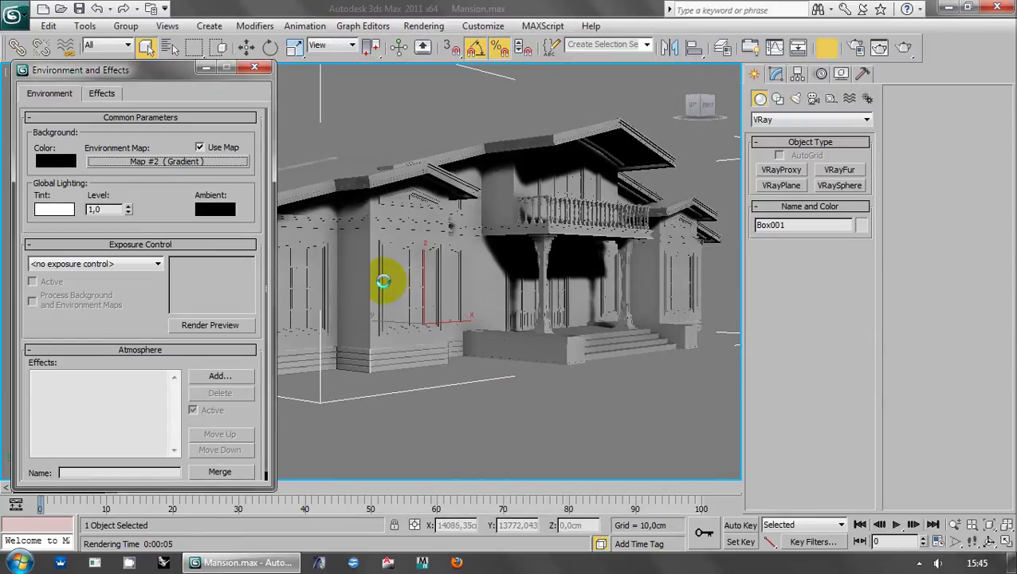
pyautogui.press('m')
pyautogui.moveTo(167, 161)
pyautogui.mouseDown()
pyautogui.moveTo(404, 125)
pyautogui.moveTo(841, 163)
pyautogui.mouseUp()
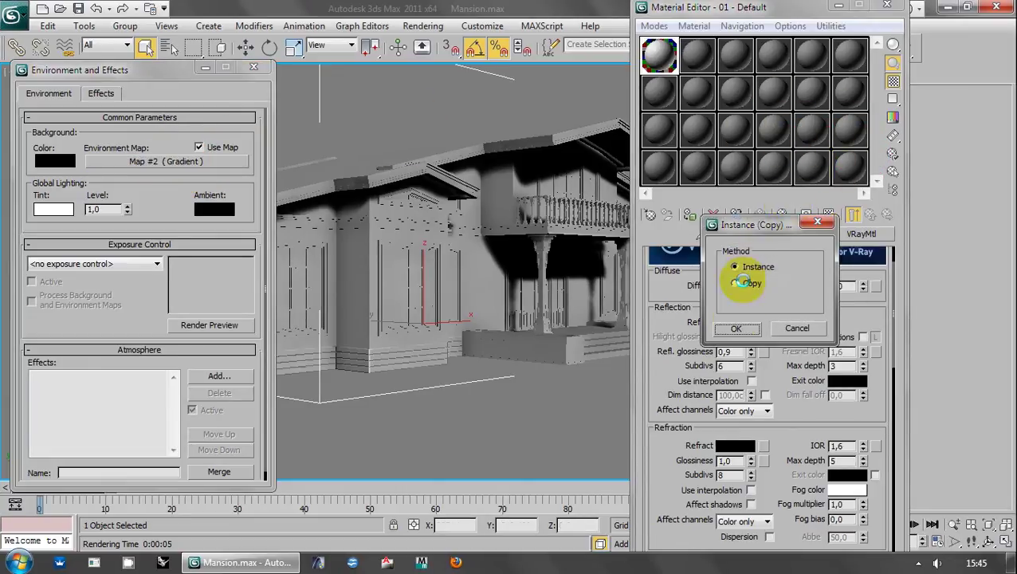
# - Instance the gradient and set its Color #1 to light blue 120, 180, 240
pyautogui.click(737, 324)
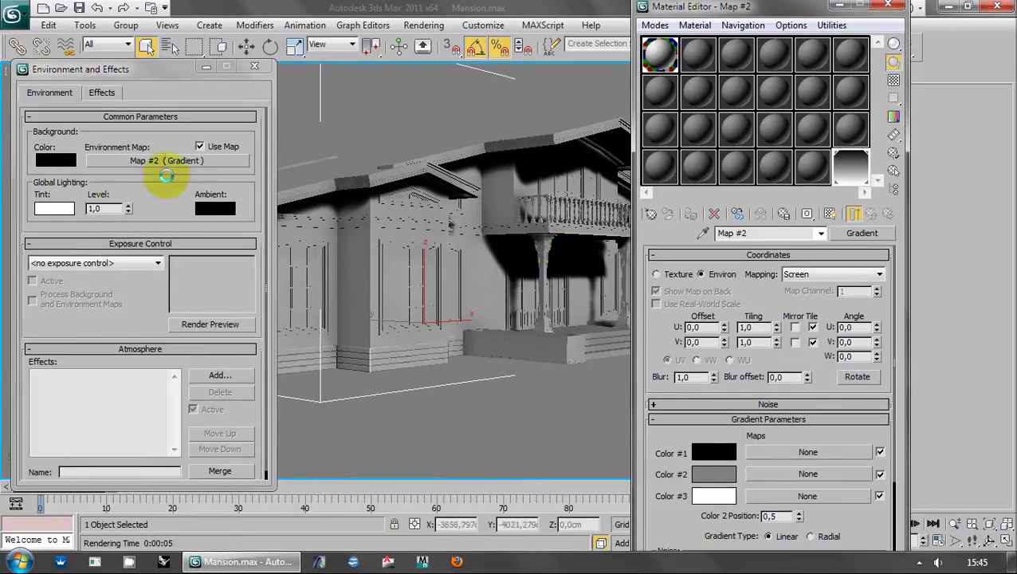
pyautogui.click(727, 450)
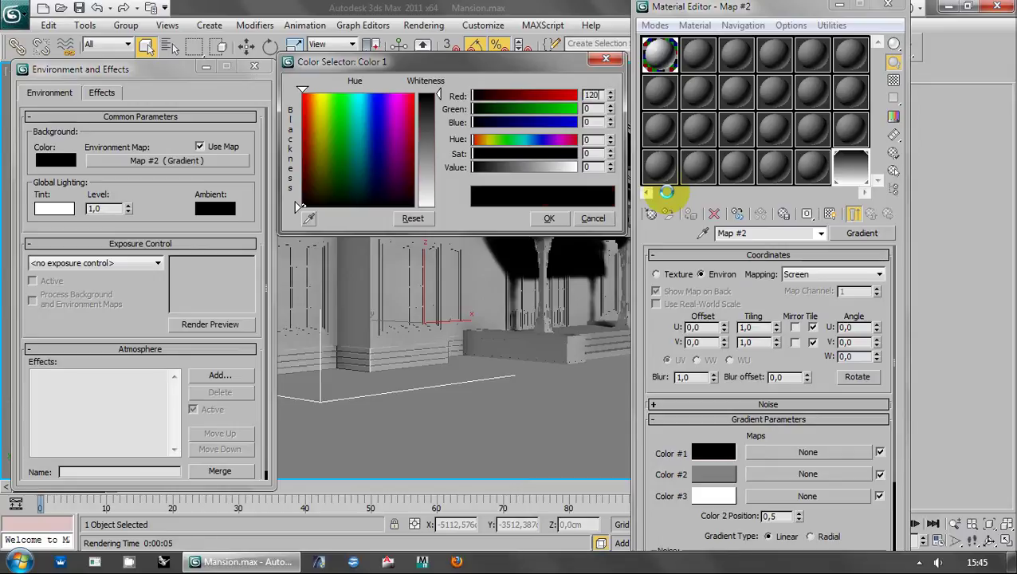
pyautogui.press('Tab')
pyautogui.write('1')
pyautogui.press('Tab')
pyautogui.write('2')
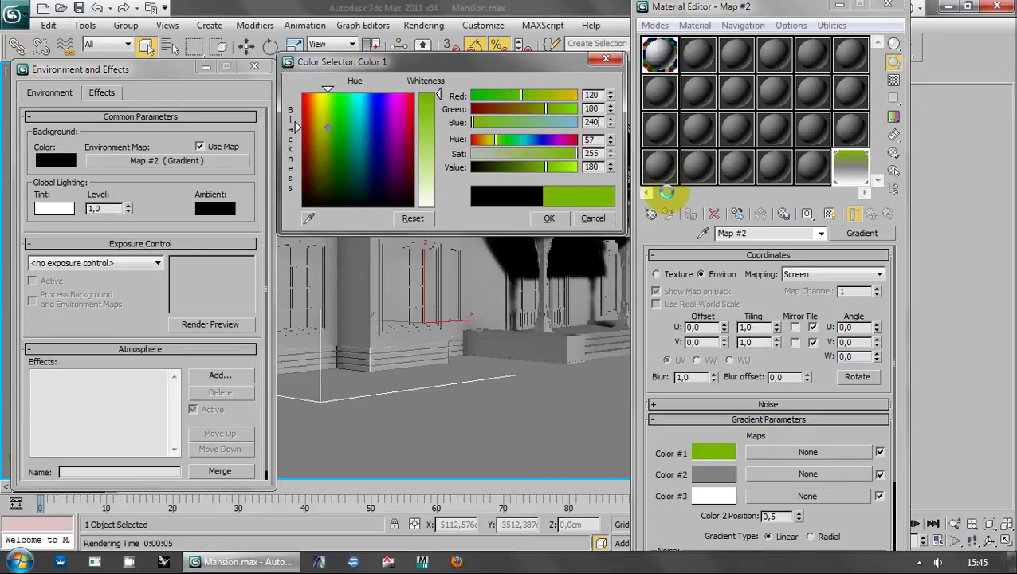
pyautogui.press('Return')
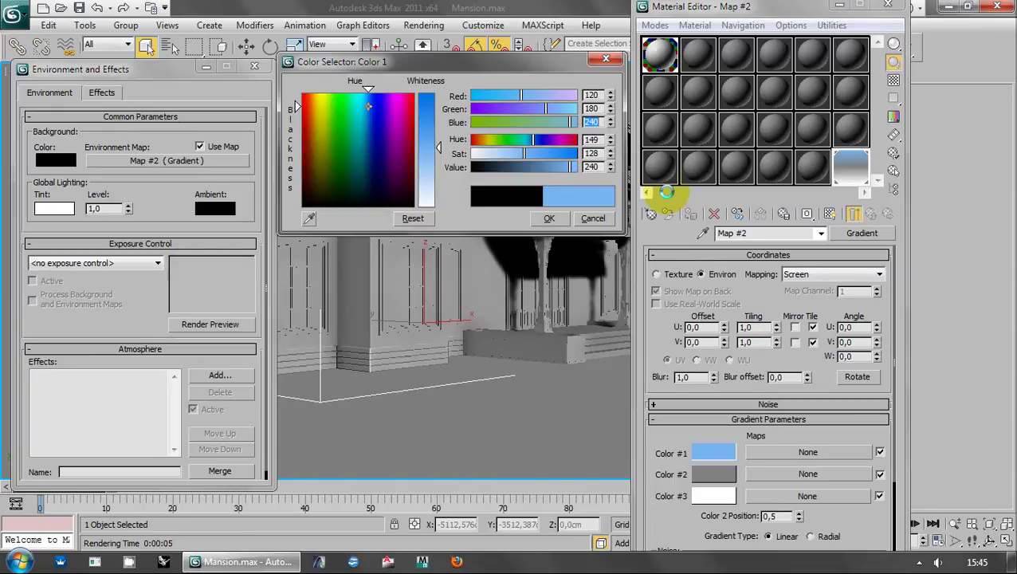
pyautogui.click(551, 217)
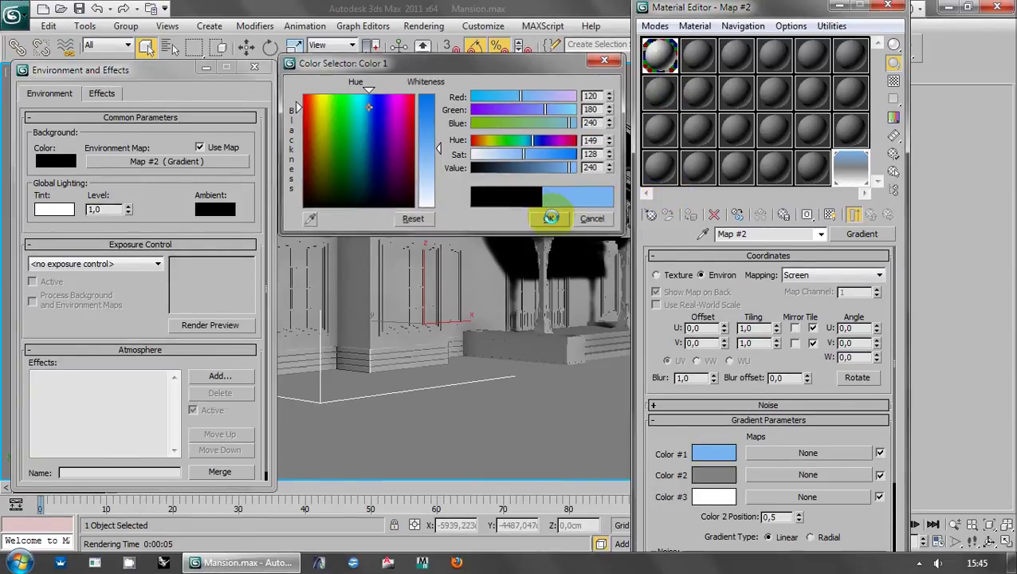
# - Set the gradient's Color #2 to pale pink 255, 240, 250
pyautogui.click(723, 475)
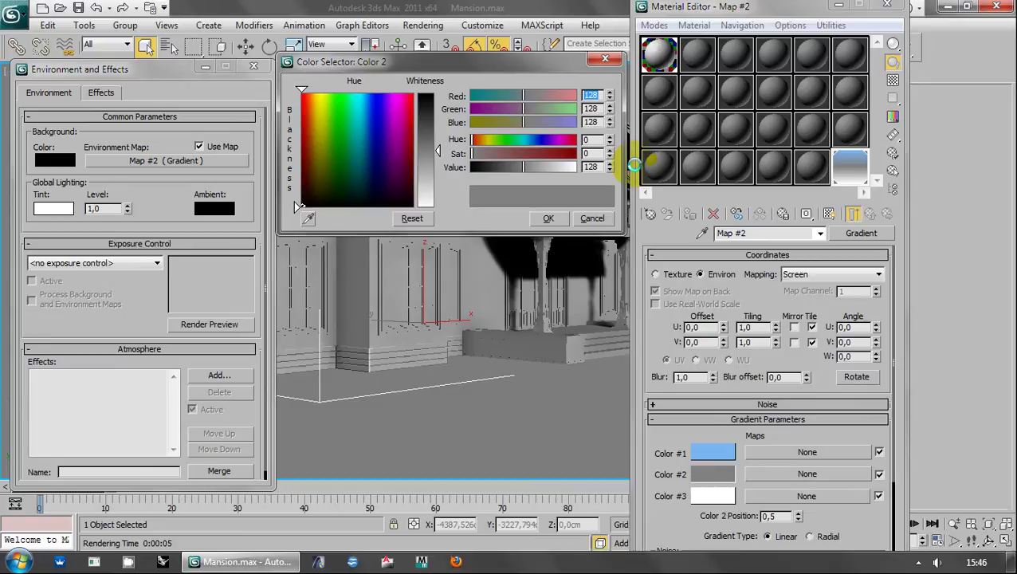
pyautogui.press('Tab')
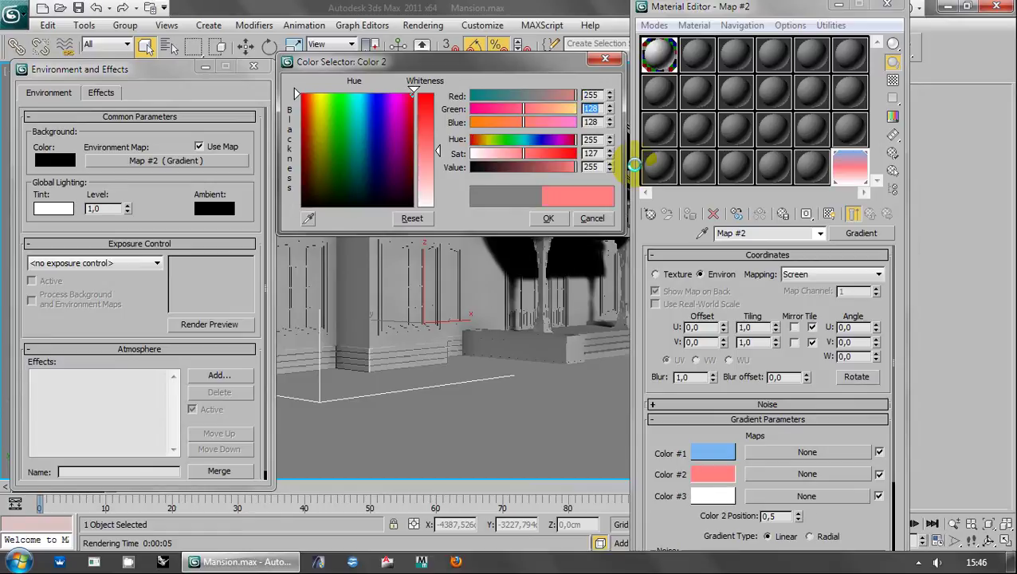
pyautogui.write('240')
pyautogui.press('Tab')
pyautogui.write('250')
pyautogui.press('Return')
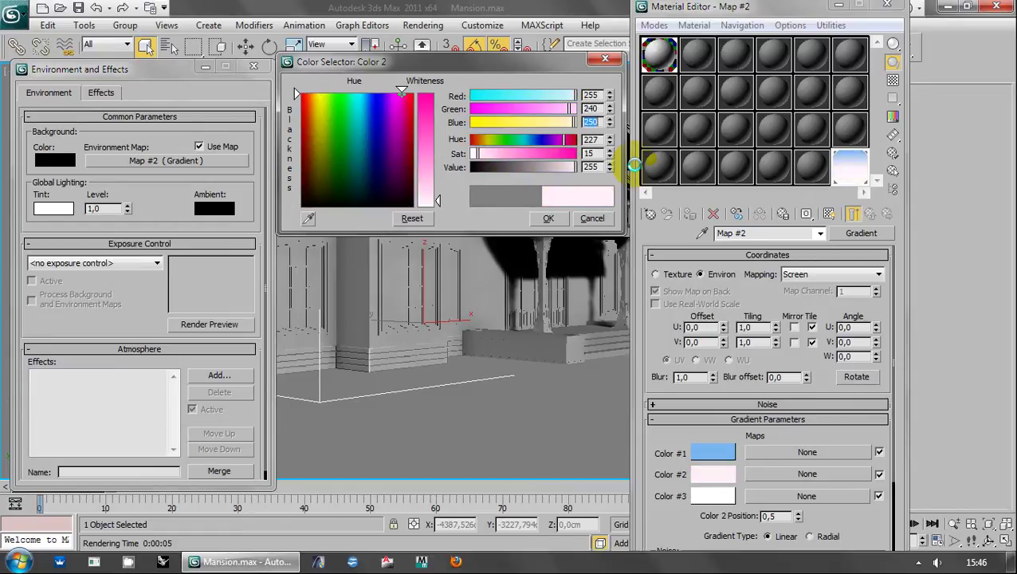
pyautogui.click(548, 218)
# - Set Color #3 to brown 105, 90, 75 and close the Environment dialog
pyautogui.click(707, 494)
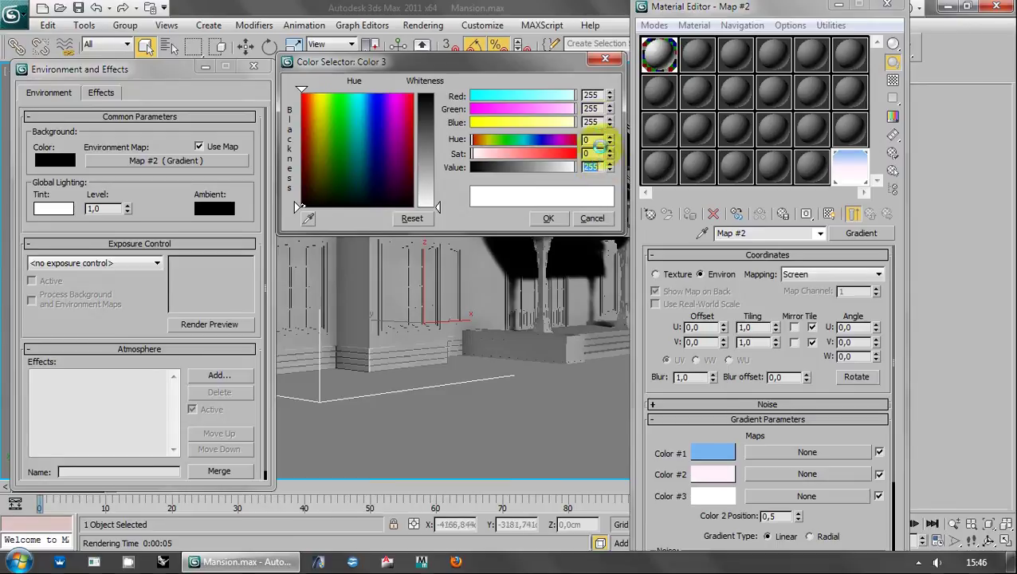
pyautogui.click(595, 96)
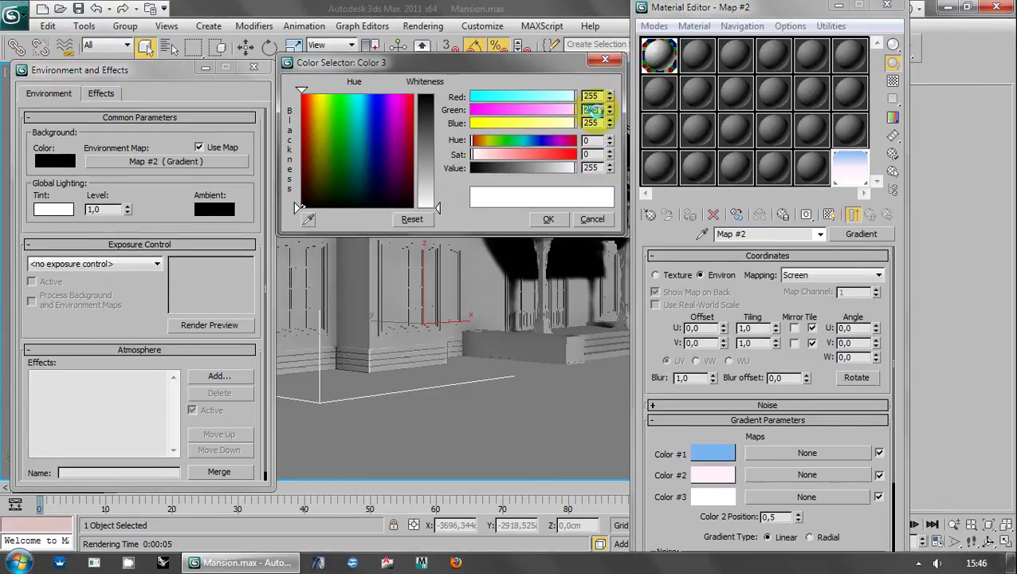
pyautogui.write('90')
pyautogui.press('Return')
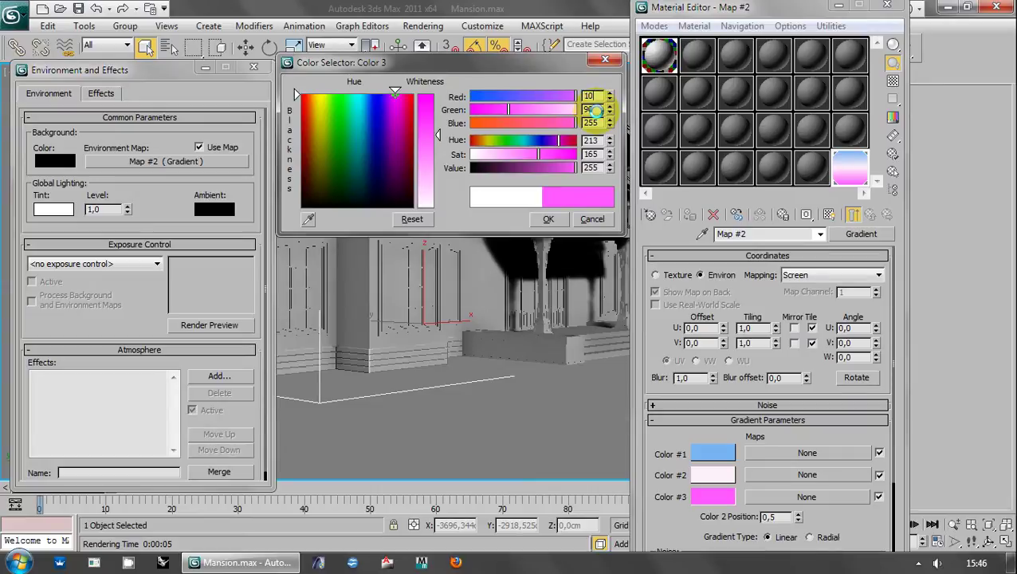
pyautogui.write('5')
pyautogui.press('Tab')
pyautogui.press('Return')
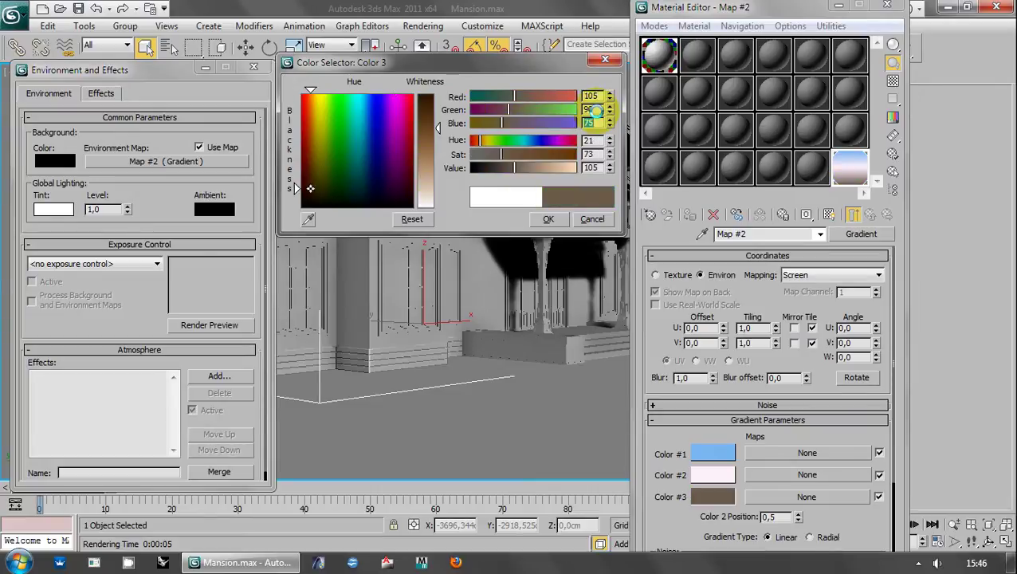
pyautogui.click(547, 217)
pyautogui.click(253, 66)
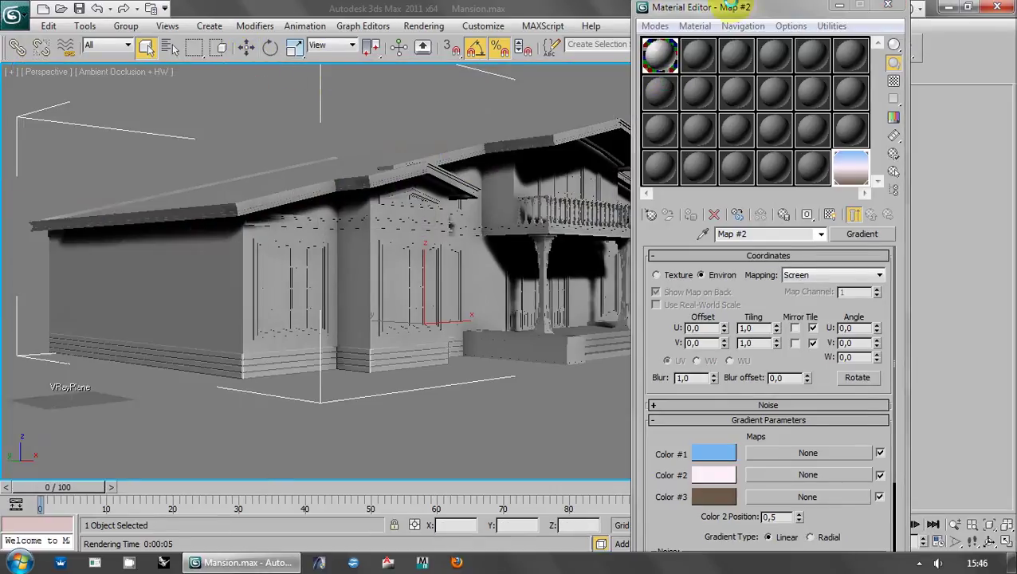
# - Close the Material Editor and run a quick test render of the Perspective view
pyautogui.click(888, 6)
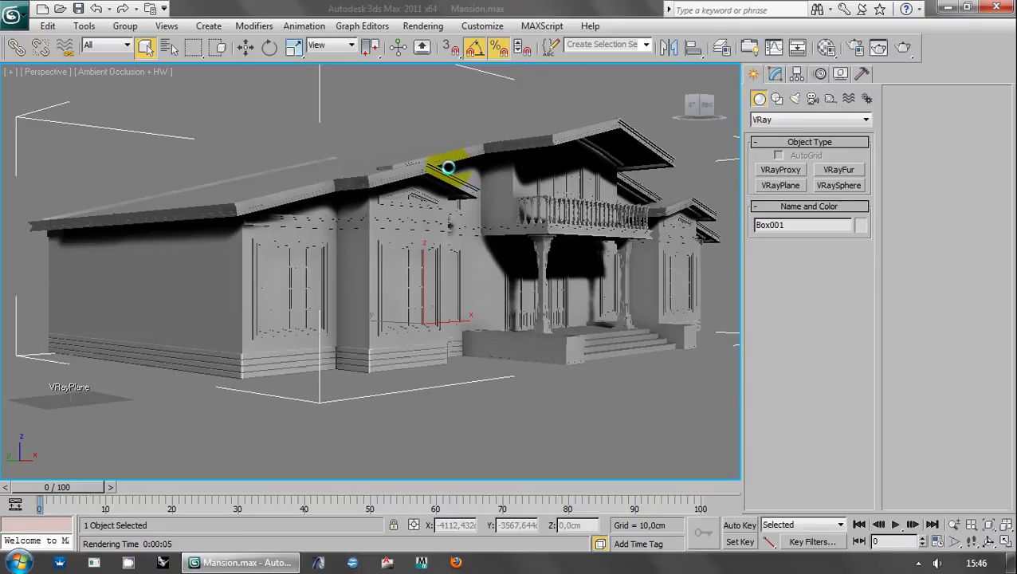
pyautogui.hotkey('shift', 'q')
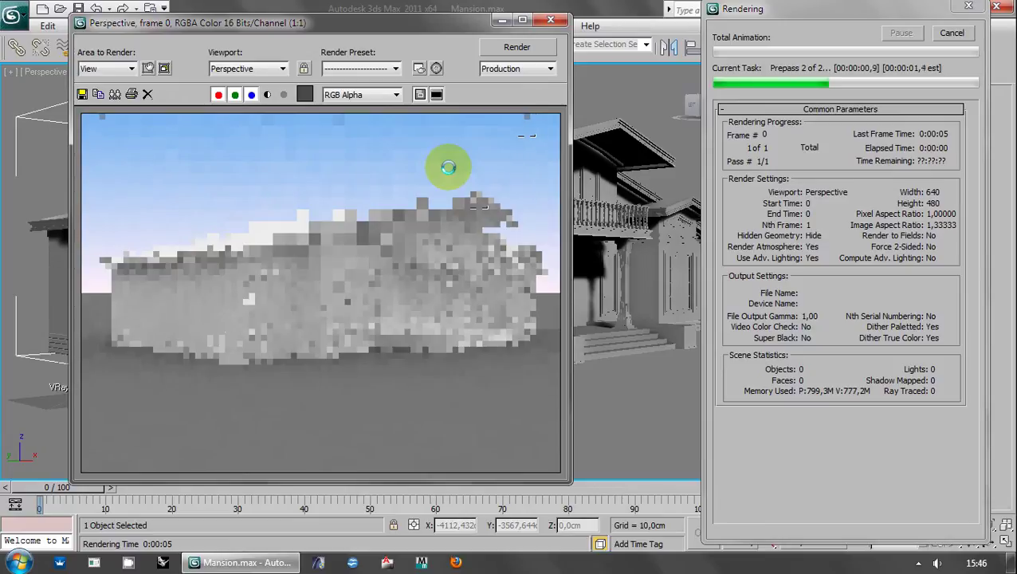
pyautogui.click(550, 19)
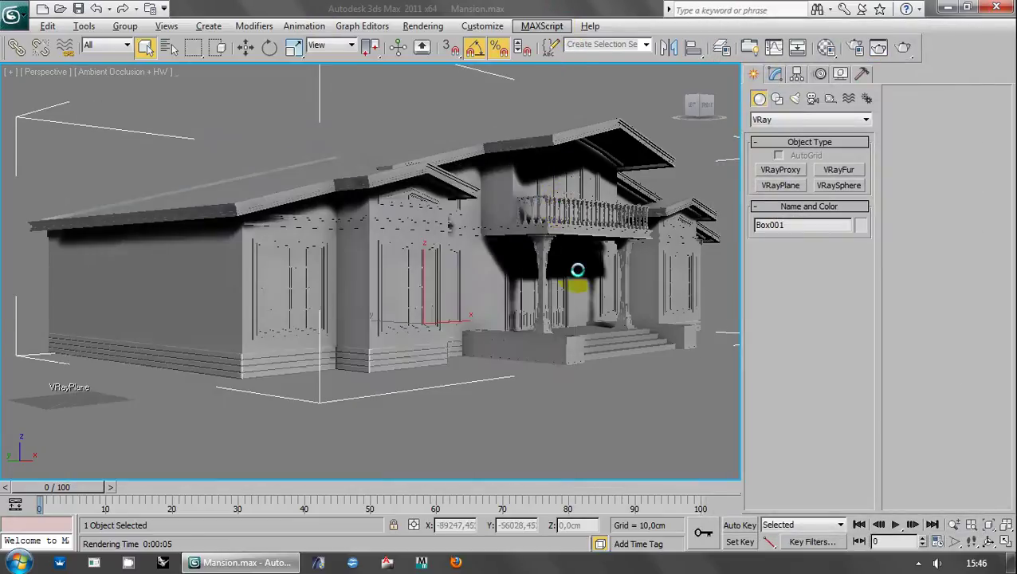
# - Zoom in on the porch planters and show Box001's Editable Poly modify settings
pyautogui.scroll(5, 460, 293)
pyautogui.scroll(3, 460, 293)
pyautogui.scroll(3, 475, 243)
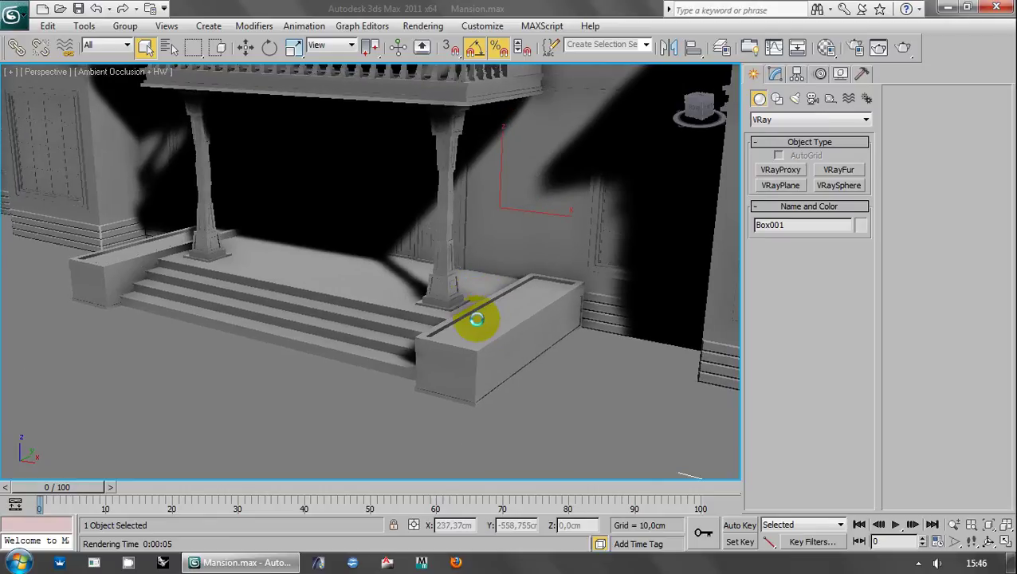
pyautogui.click(776, 74)
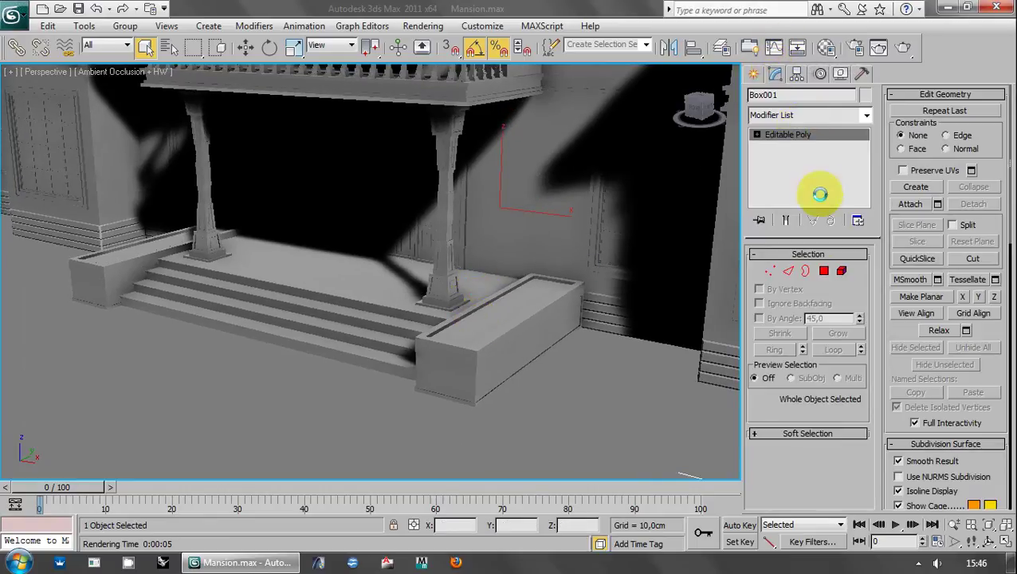
# - Enter Polygon level on Box001 and orbit the view toward the right-hand planter
pyautogui.click(824, 270)
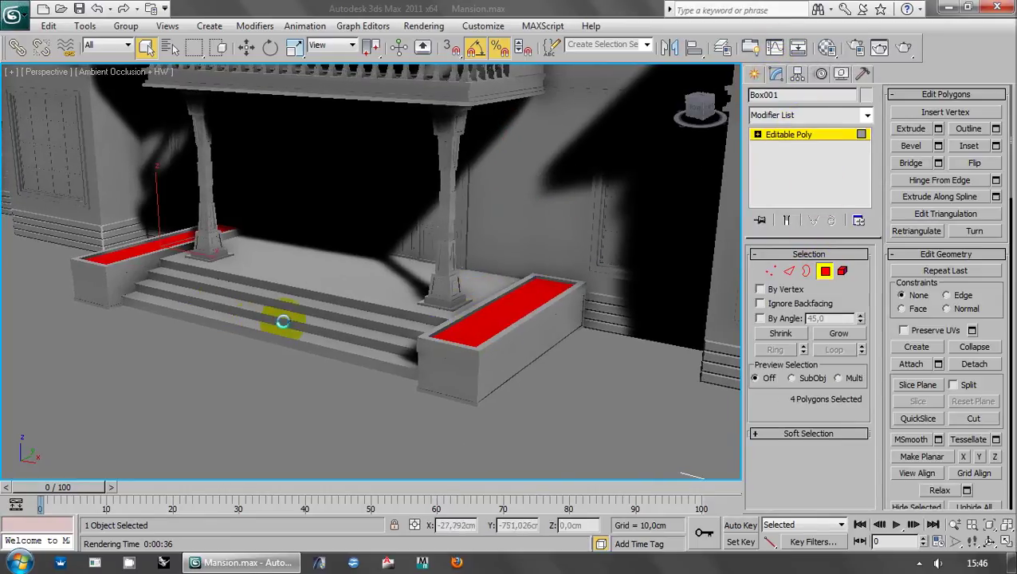
pyautogui.keyDown('alt'); pyautogui.moveTo(288, 278); pyautogui.dragTo(357, 288, button='middle'); pyautogui.keyUp('alt')
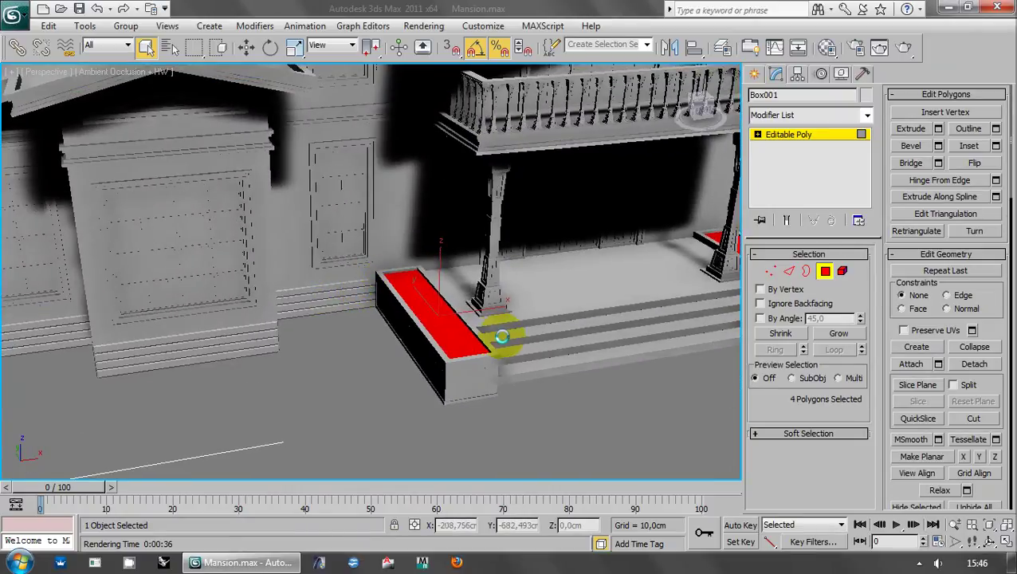
pyautogui.moveTo(501, 334); pyautogui.dragTo(392, 330, button='middle')
pyautogui.moveTo(538, 277)
pyautogui.keyDown('alt'); pyautogui.mouseDown(button='middle')
pyautogui.moveTo(545, 295)
pyautogui.moveTo(477, 329)
pyautogui.moveTo(431, 329)
pyautogui.mouseUp(button='middle'); pyautogui.keyUp('alt')
pyautogui.scroll(3, 476, 327)
# - Pick an unused material slot in the Material Editor and start renaming it Pebbles
pyautogui.press('m')
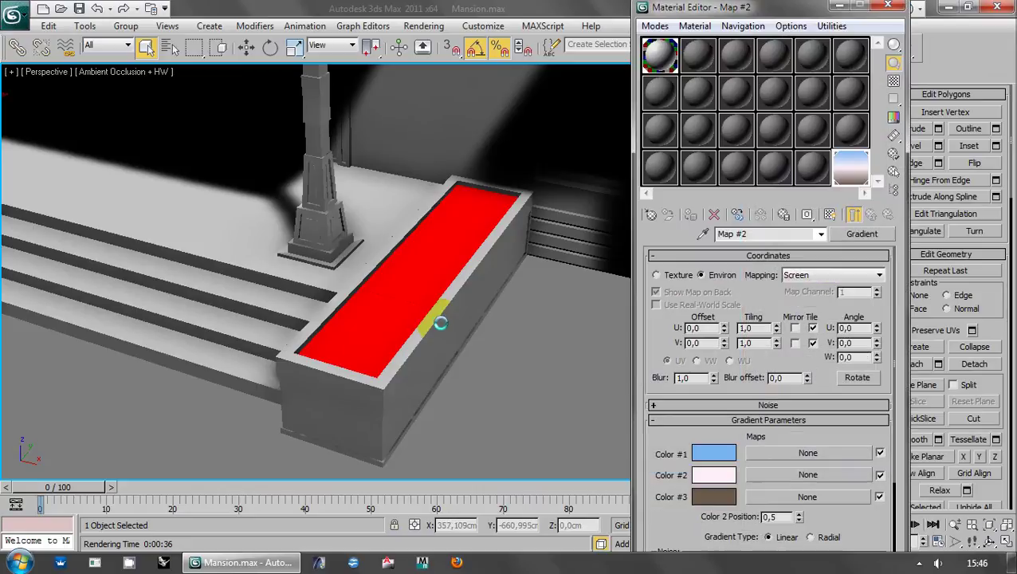
pyautogui.click(657, 94)
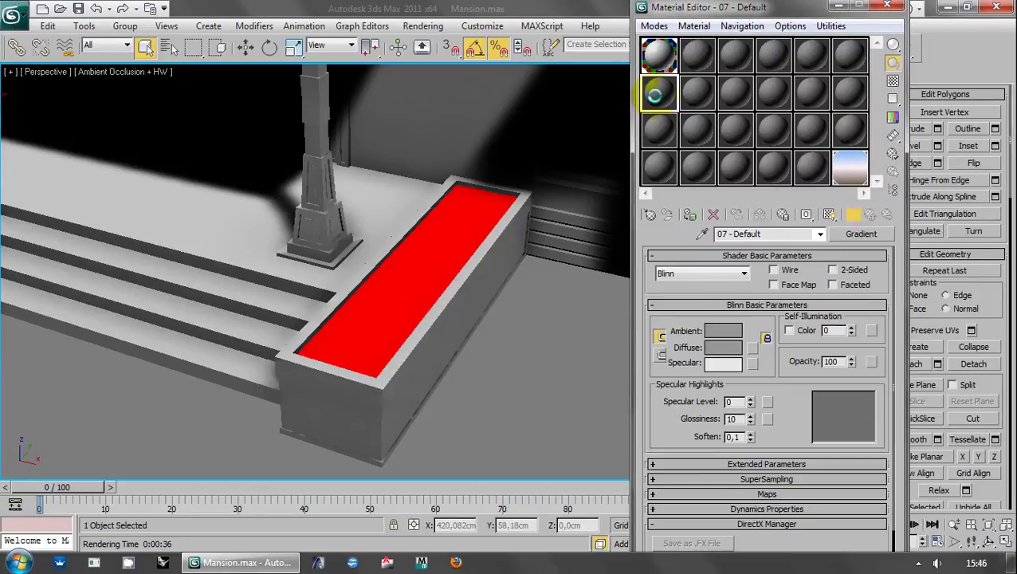
pyautogui.moveTo(761, 233); pyautogui.dragTo(417, 238)
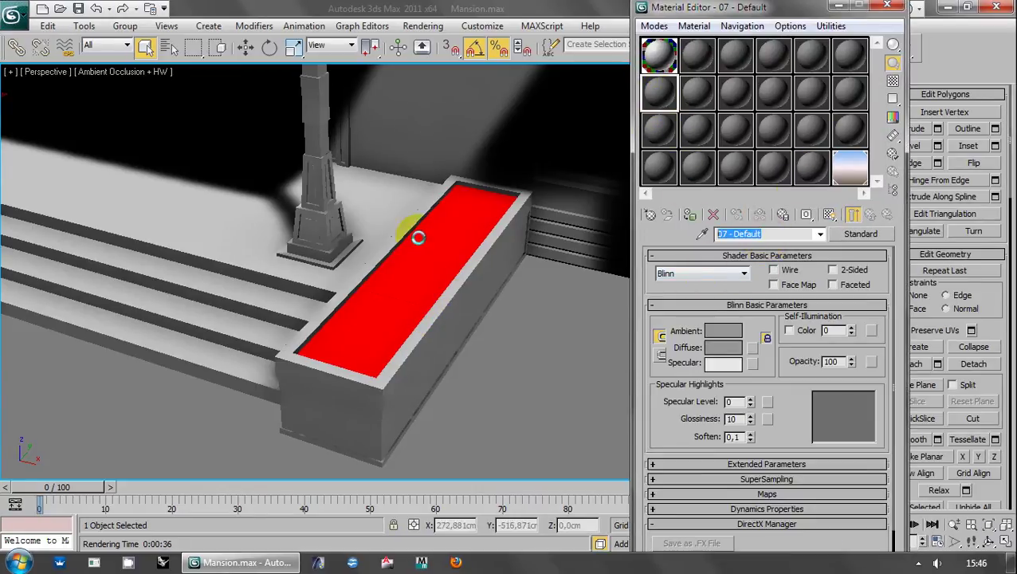
pyautogui.write('Pebbles')
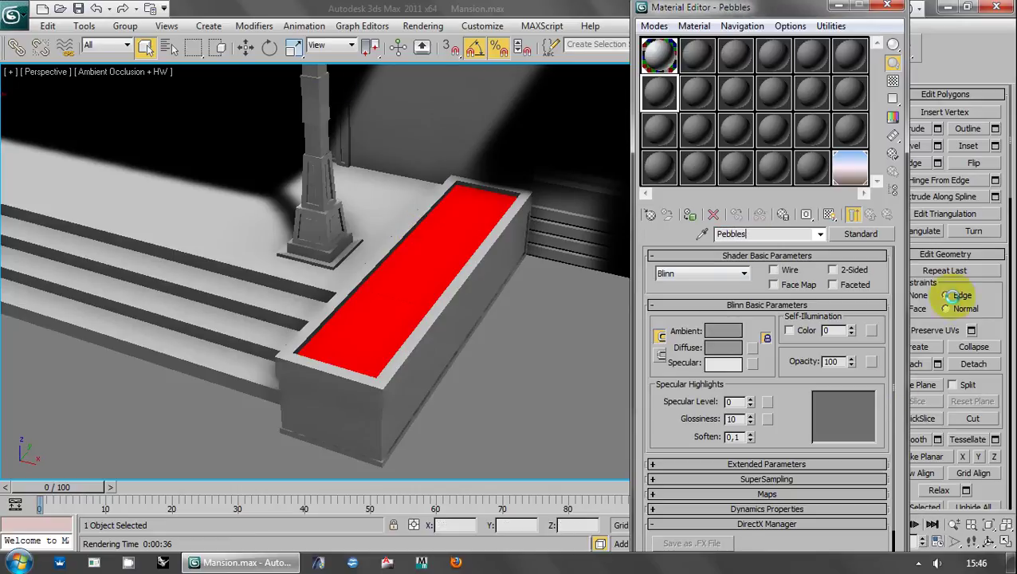
# - Change the Pebbles material type to VRayMtl
pyautogui.click(861, 234)
pyautogui.doubleClick(383, 290)
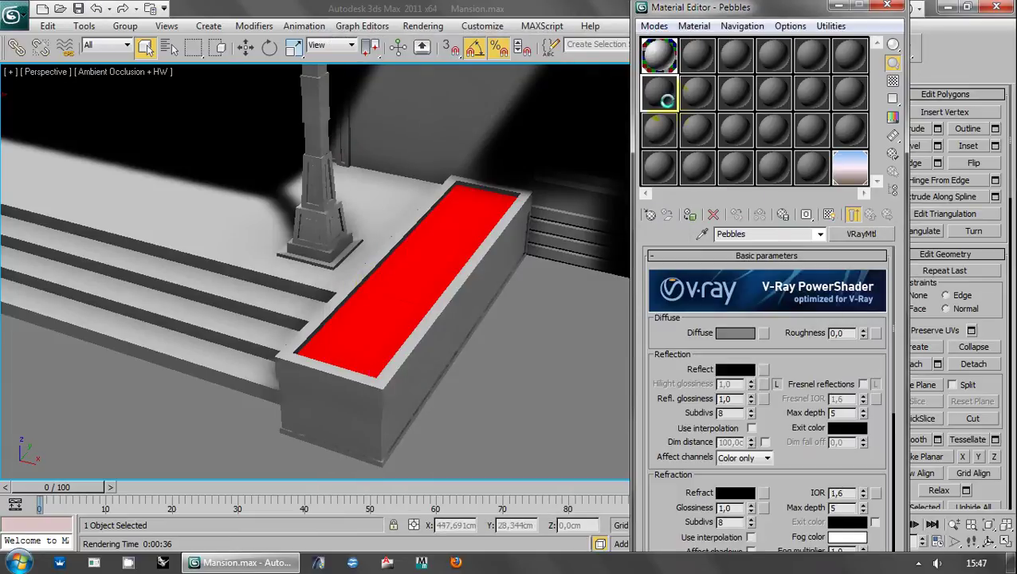
pyautogui.moveTo(786, 371); pyautogui.dragTo(784, 329)
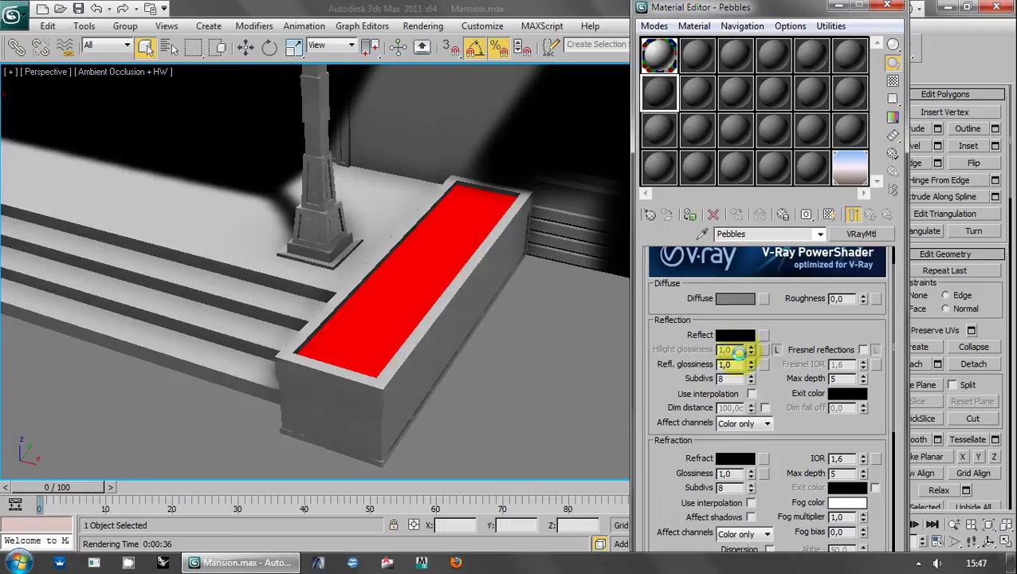
pyautogui.click(732, 299)
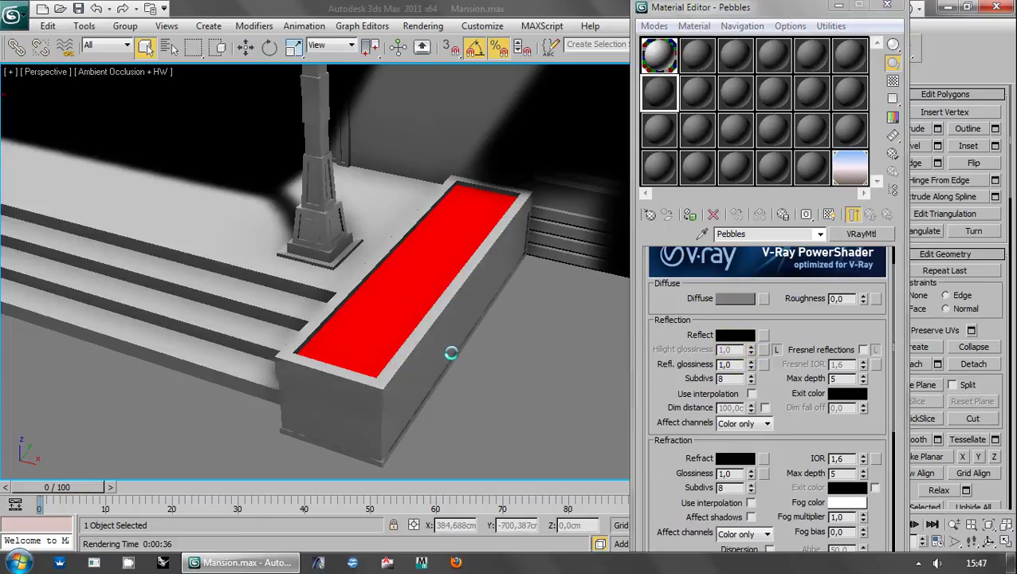
pyautogui.moveTo(452, 352); pyautogui.dragTo(446, 343, button='middle')
pyautogui.moveTo(786, 326); pyautogui.dragTo(772, 303)
pyautogui.click(734, 316)
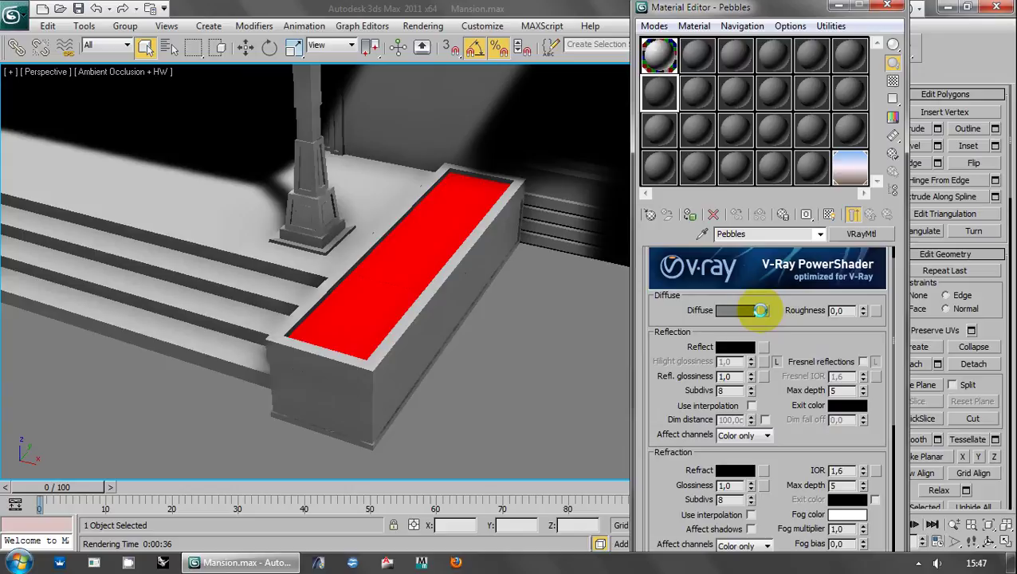
# - Add a Smoke map to the Pebbles diffuse and check it in the enlarged preview
pyautogui.click(758, 310)
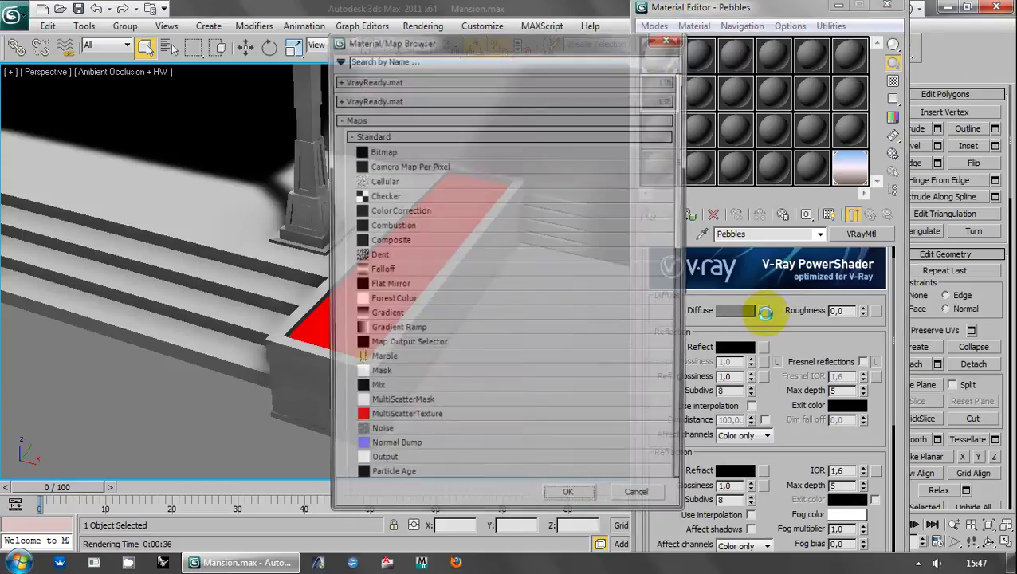
pyautogui.scroll(-4, 397, 446)
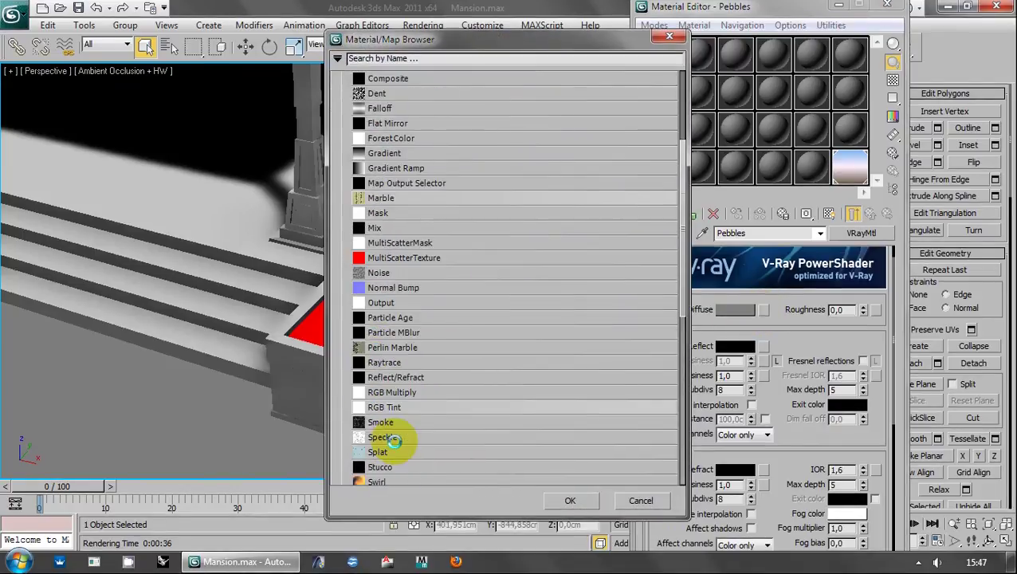
pyautogui.scroll(-2, 394, 443)
pyautogui.doubleClick(381, 349)
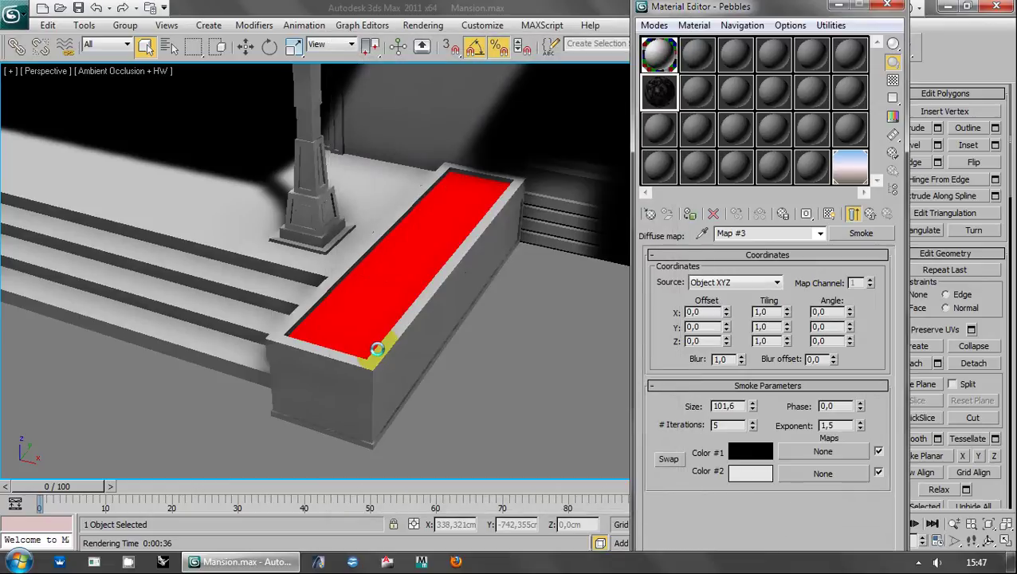
pyautogui.doubleClick(658, 89)
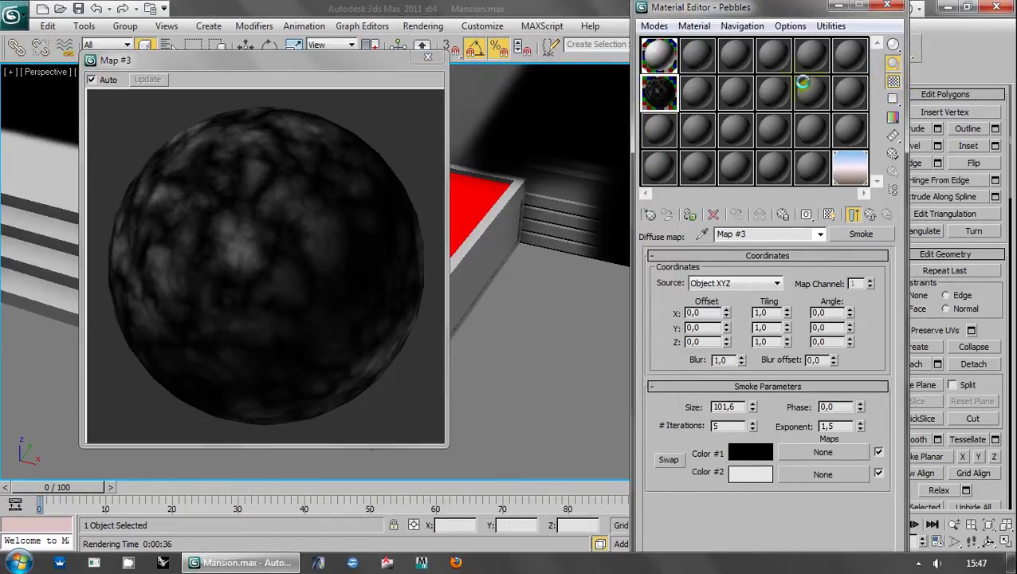
pyautogui.click(425, 57)
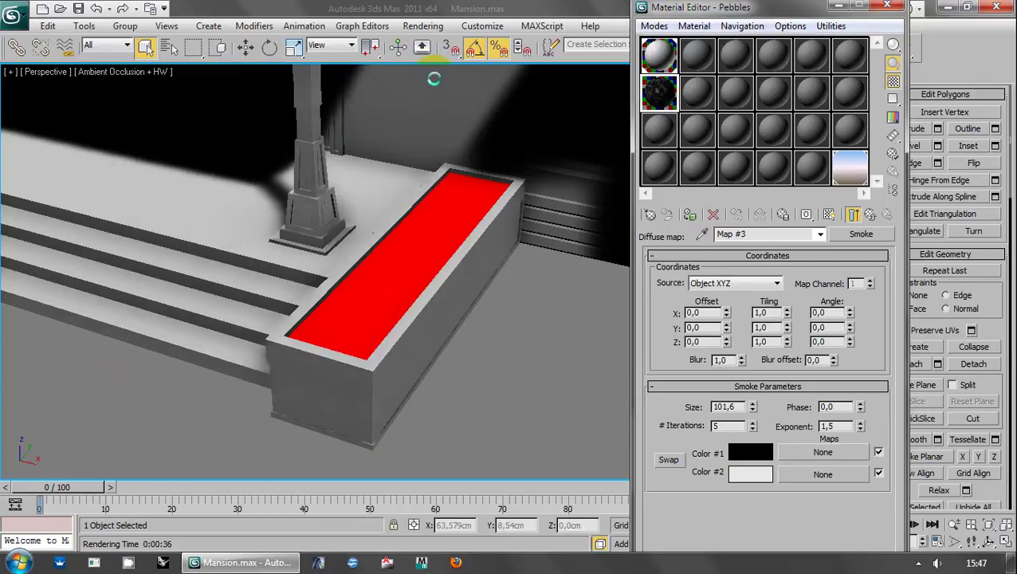
# - Swap the Smoke colours, setting Color 2 to Value 180 and Color 1 to 240
pyautogui.click(669, 459)
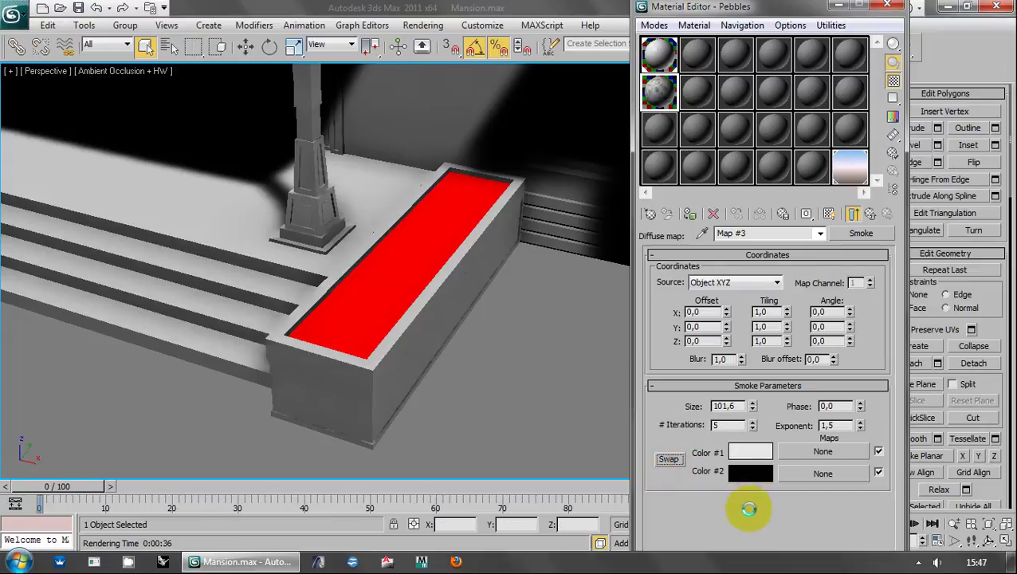
pyautogui.click(753, 472)
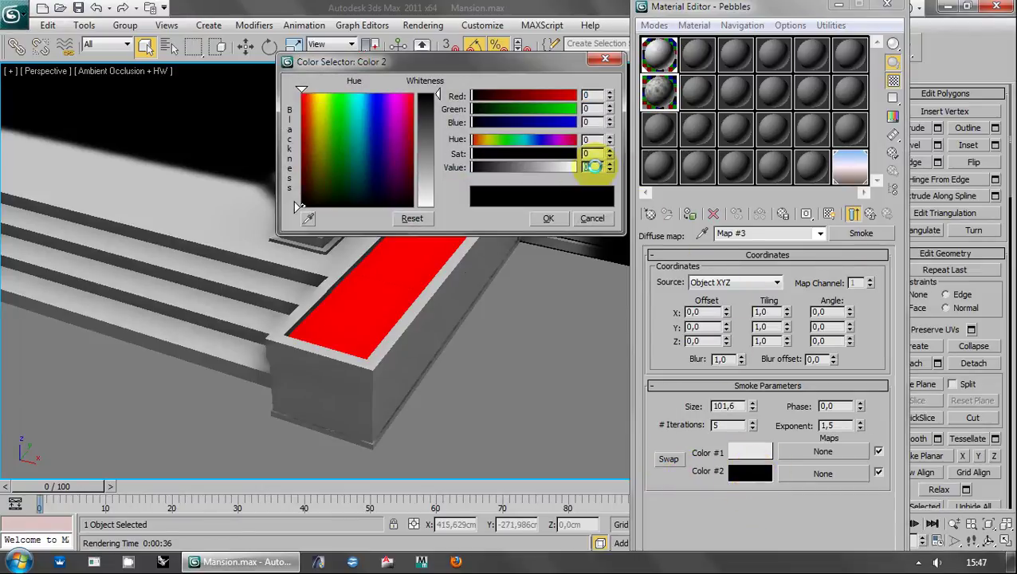
pyautogui.write('180')
pyautogui.press('Return')
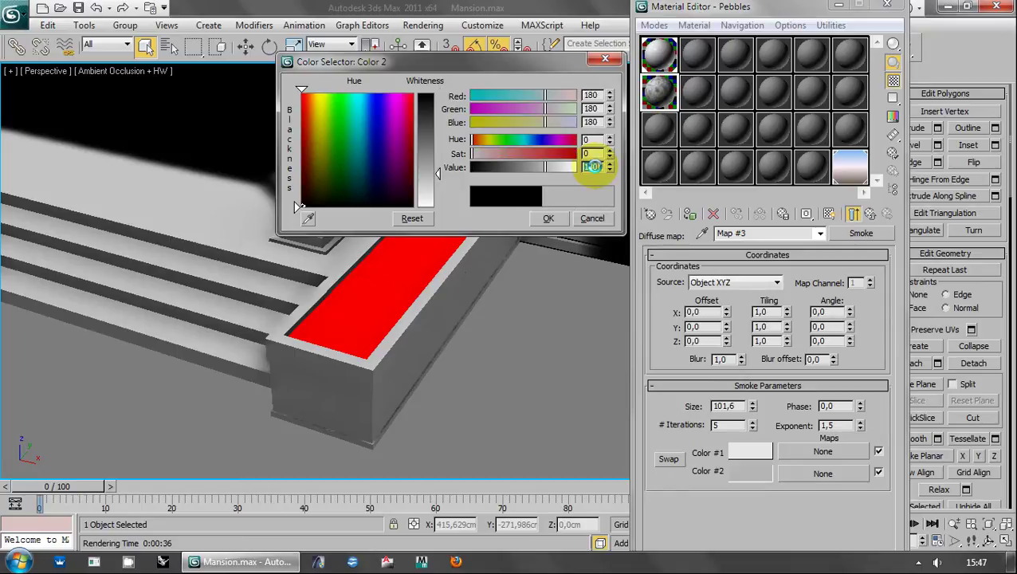
pyautogui.click(545, 218)
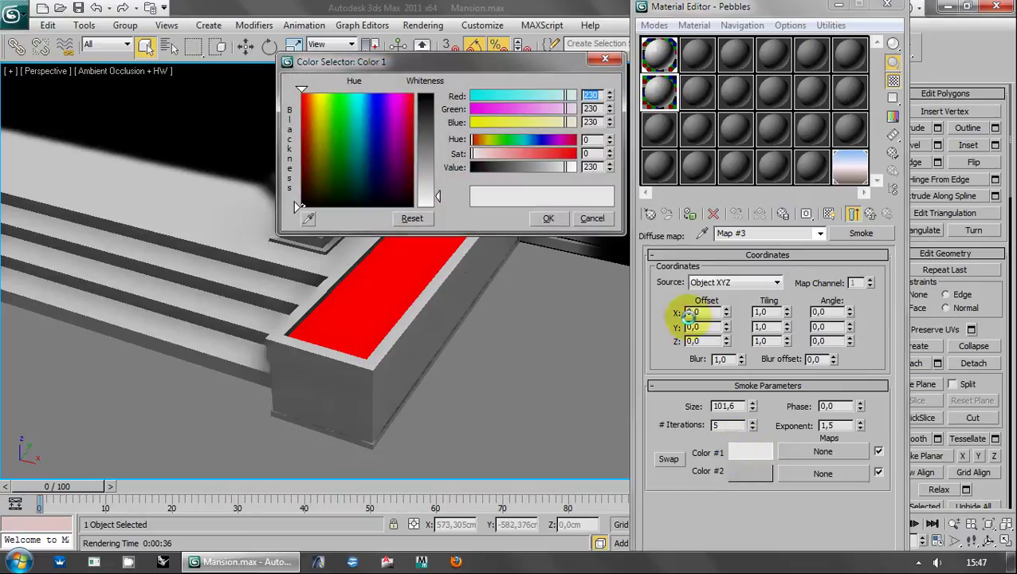
pyautogui.doubleClick(595, 167)
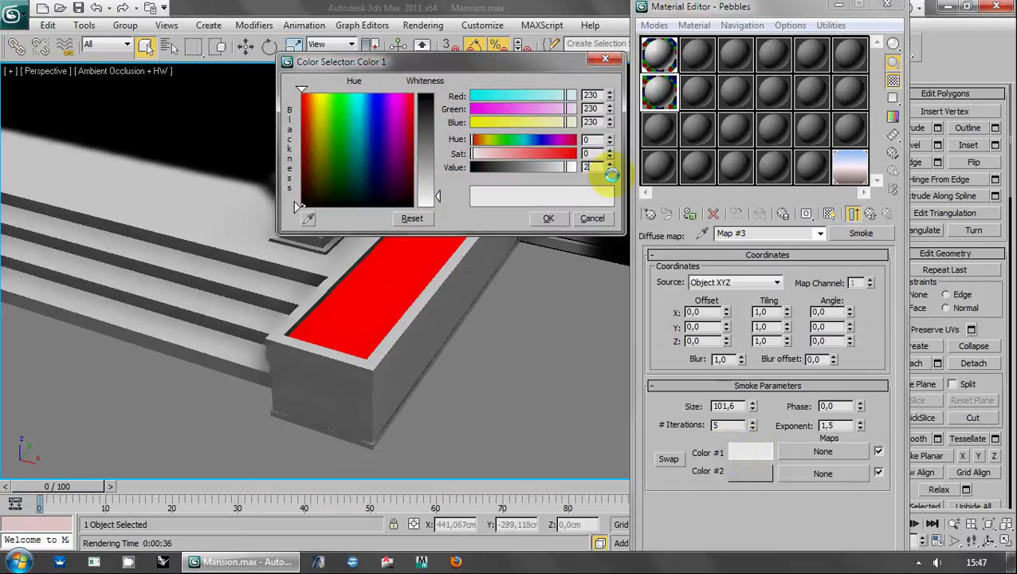
pyautogui.write('40')
pyautogui.press('Return')
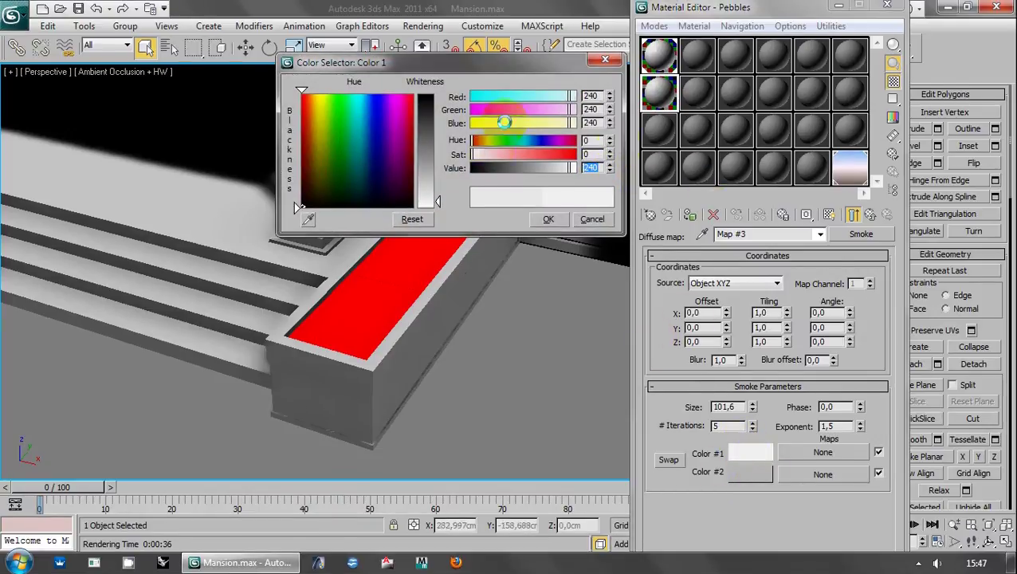
pyautogui.click(544, 220)
# - Preview the updated Smoke map enlarged, then return to the Pebbles material
pyautogui.doubleClick(660, 86)
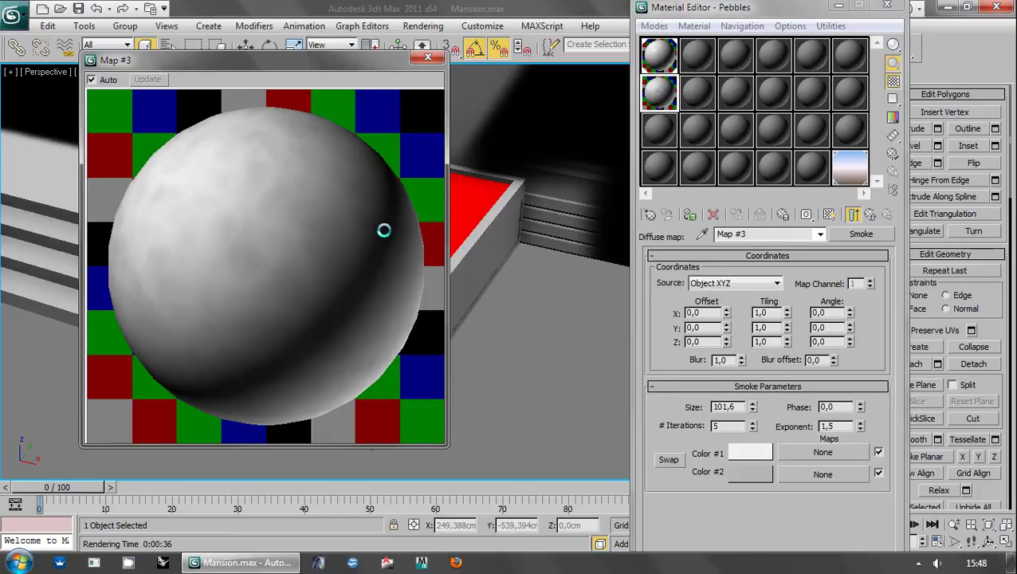
pyautogui.moveTo(309, 188); pyautogui.dragTo(381, 404)
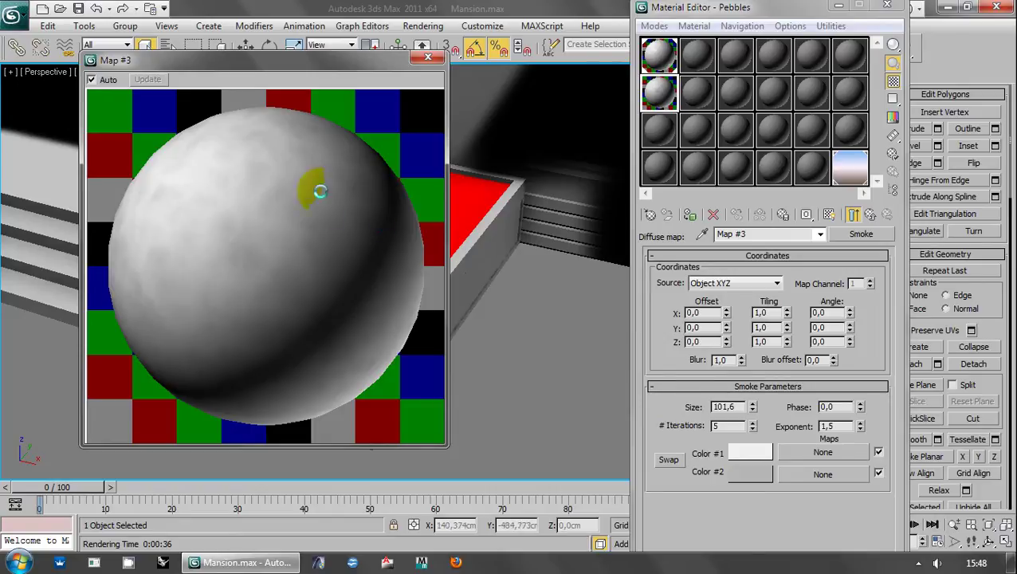
pyautogui.click(428, 57)
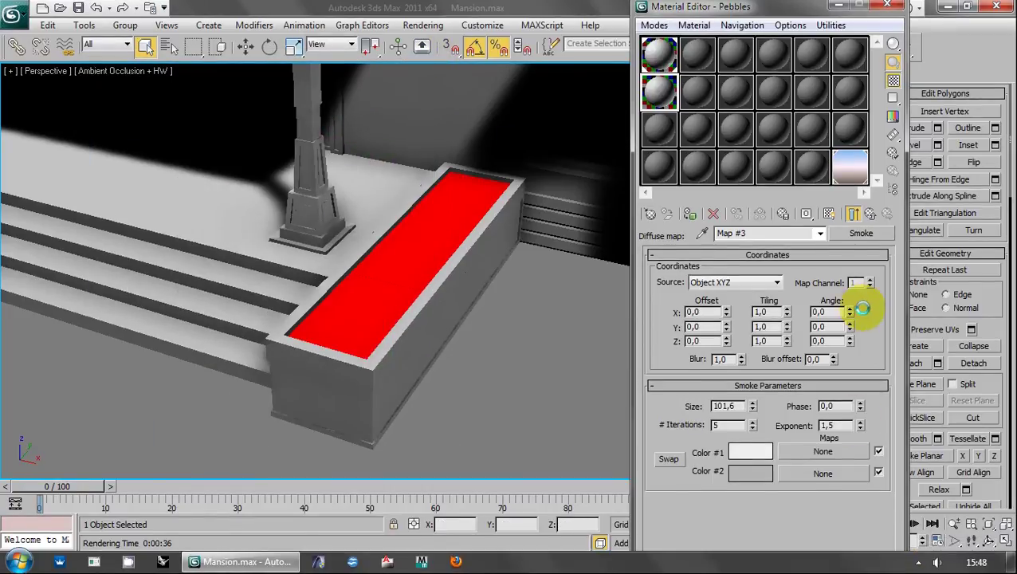
pyautogui.click(867, 213)
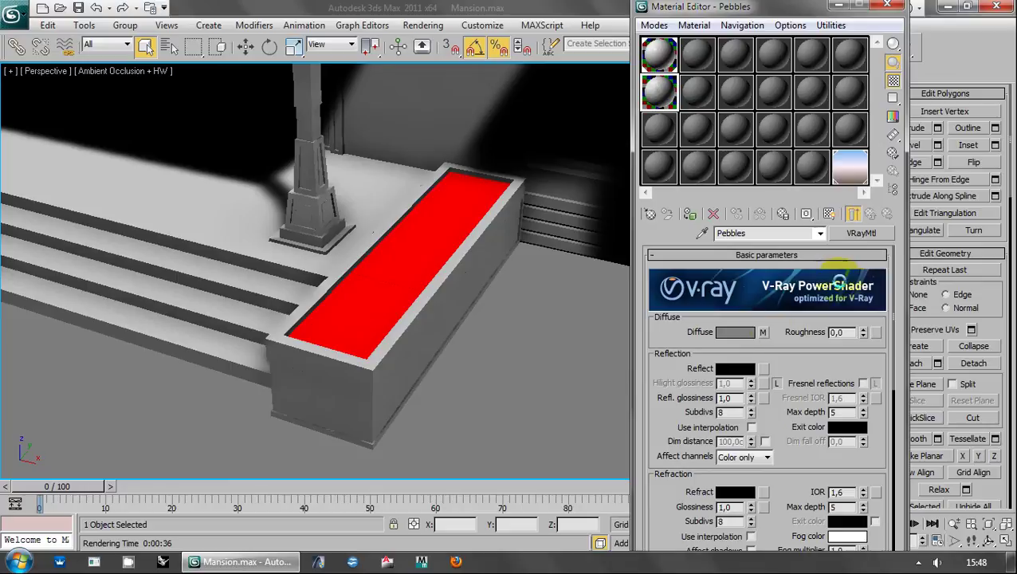
# - Set the diffuse Smoke map's tiling to 9 on X, Y and Z
pyautogui.click(762, 332)
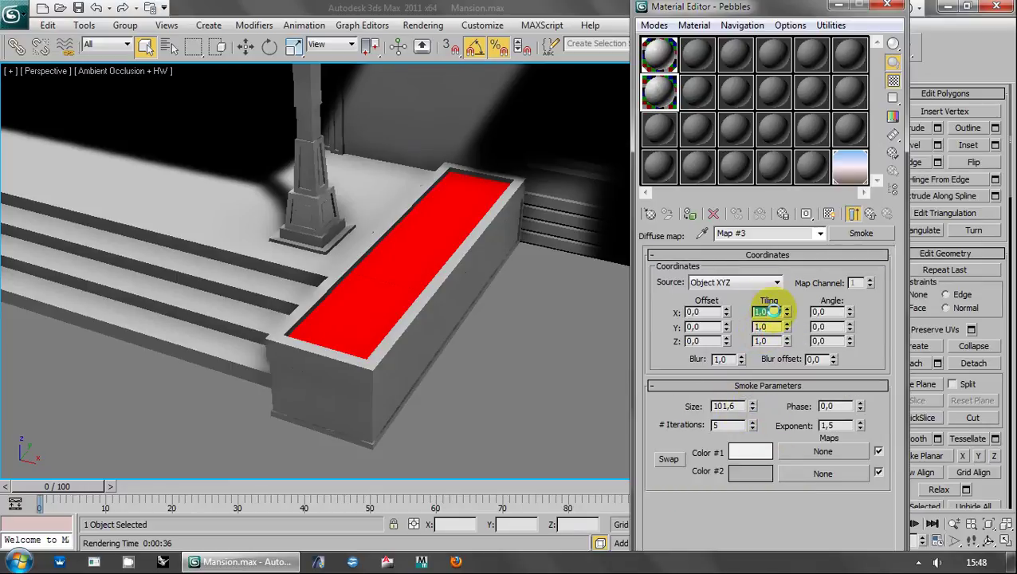
pyautogui.write('9')
pyautogui.press('Tab')
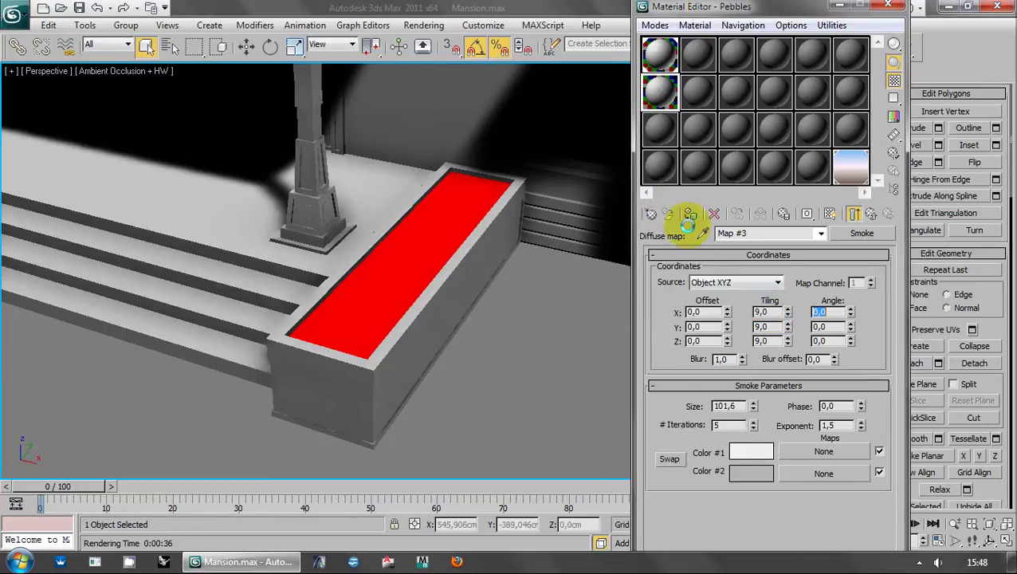
pyautogui.moveTo(262, 356); pyautogui.dragTo(281, 368, button='middle')
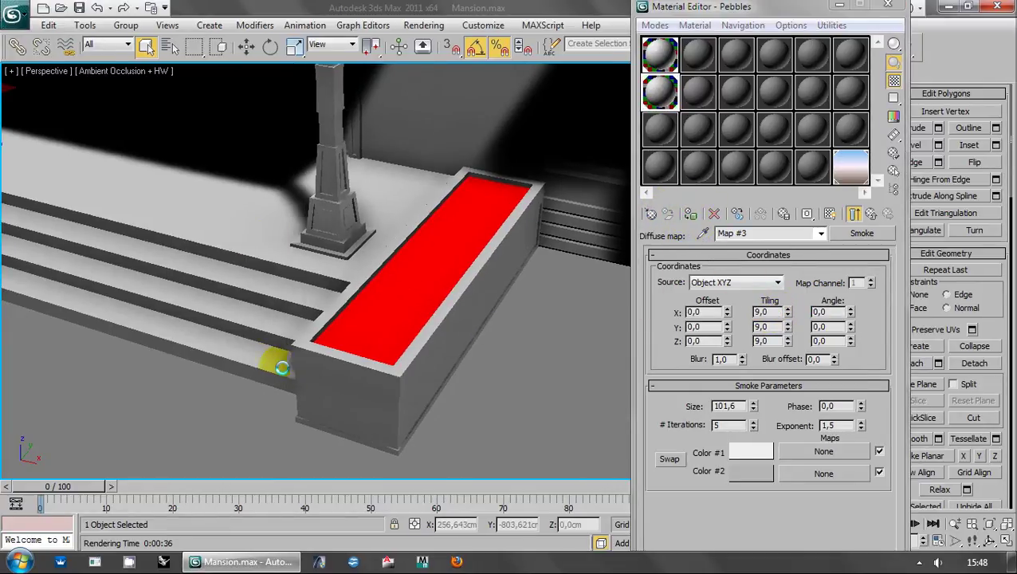
# - Start a test render, cancel it, and go back to the Pebbles material
pyautogui.hotkey('shift', 'q')
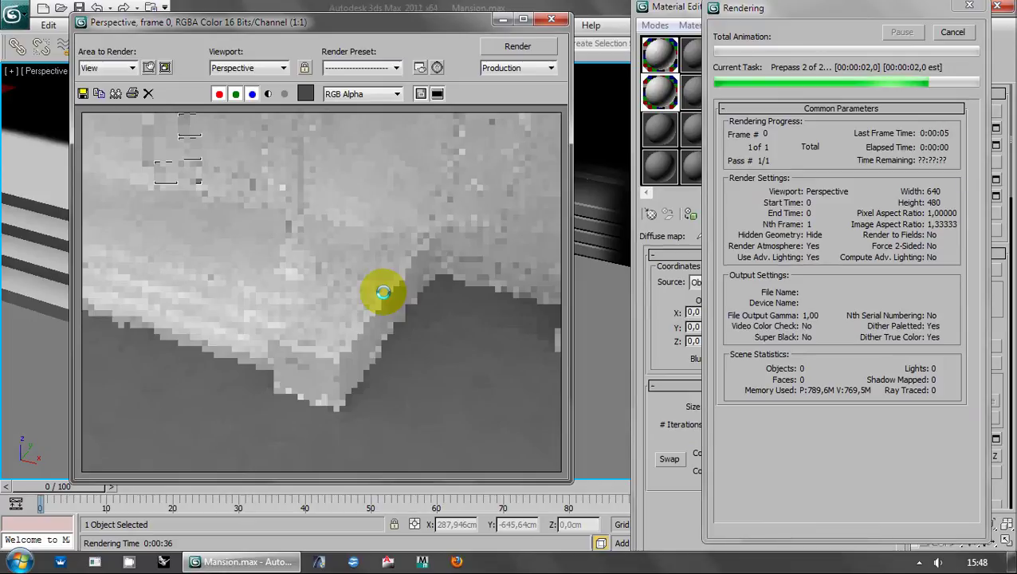
pyautogui.click(953, 32)
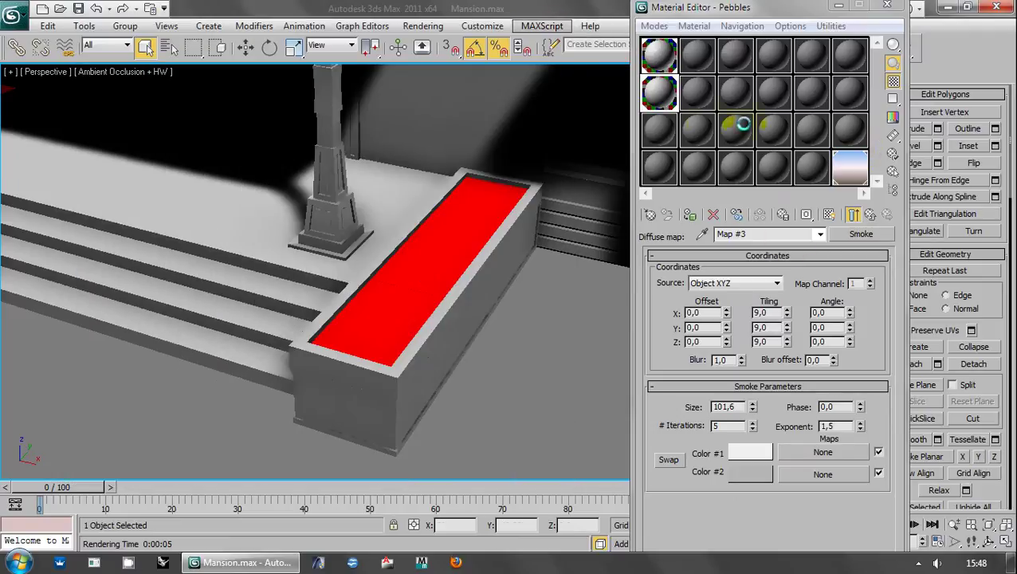
pyautogui.click(874, 214)
# - Expand the Pebbles Maps rollout and load a Cellular map (Map #4) into Displace
pyautogui.scroll(-3, 855, 365)
pyautogui.scroll(-5, 793, 424)
pyautogui.scroll(-5, 793, 424)
pyautogui.scroll(-1, 781, 429)
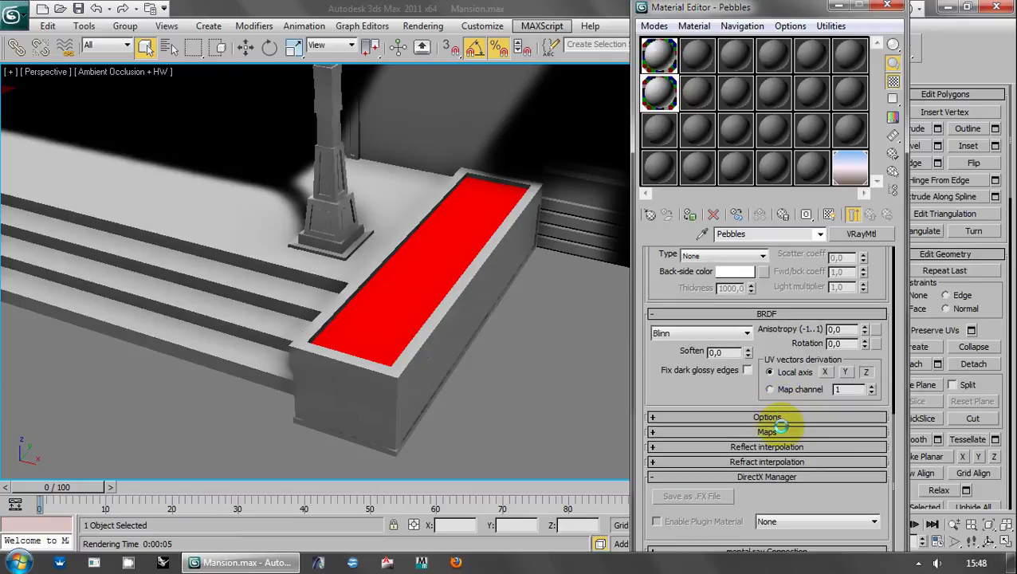
pyautogui.click(768, 432)
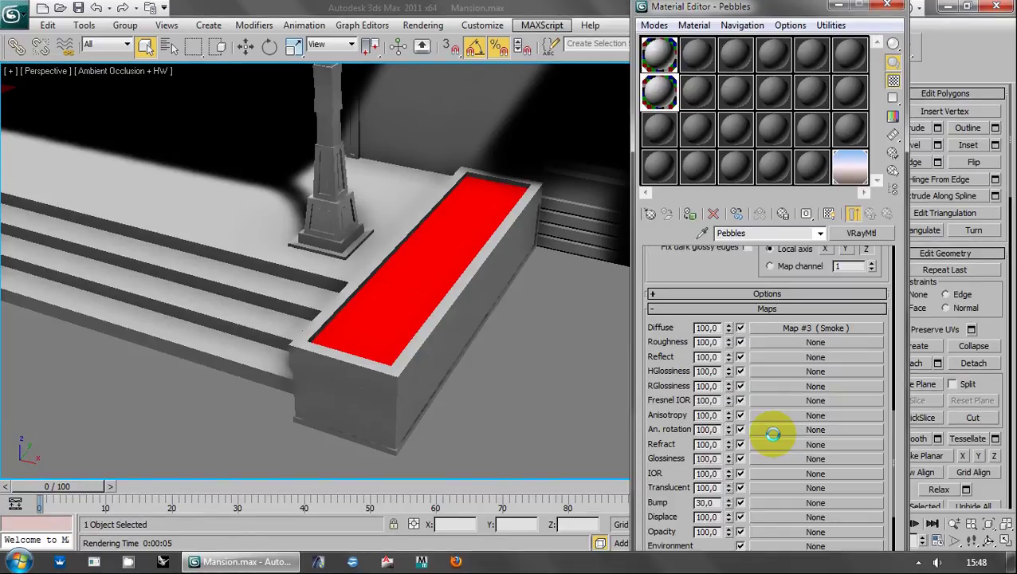
pyautogui.scroll(-3, 774, 440)
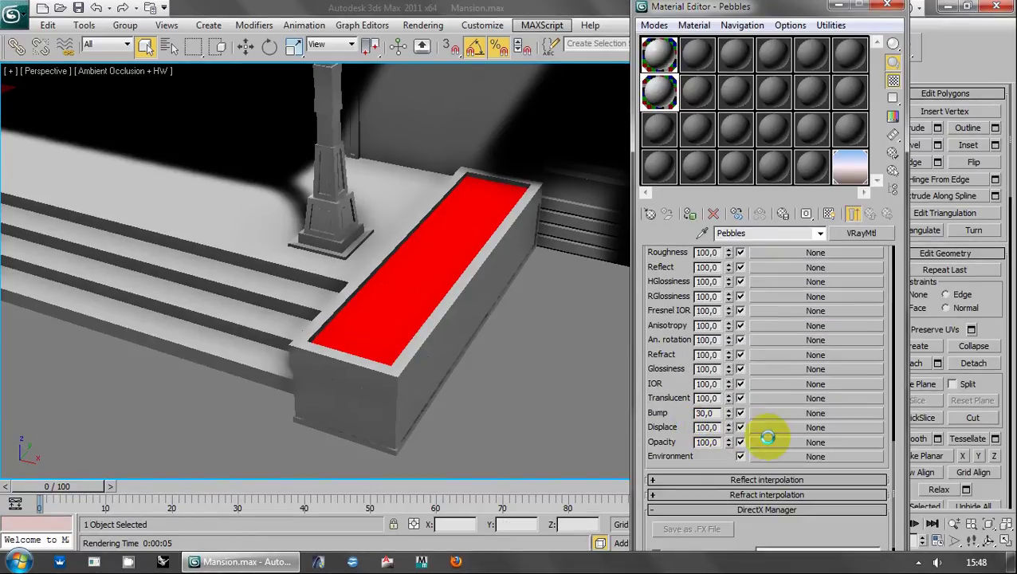
pyautogui.click(778, 427)
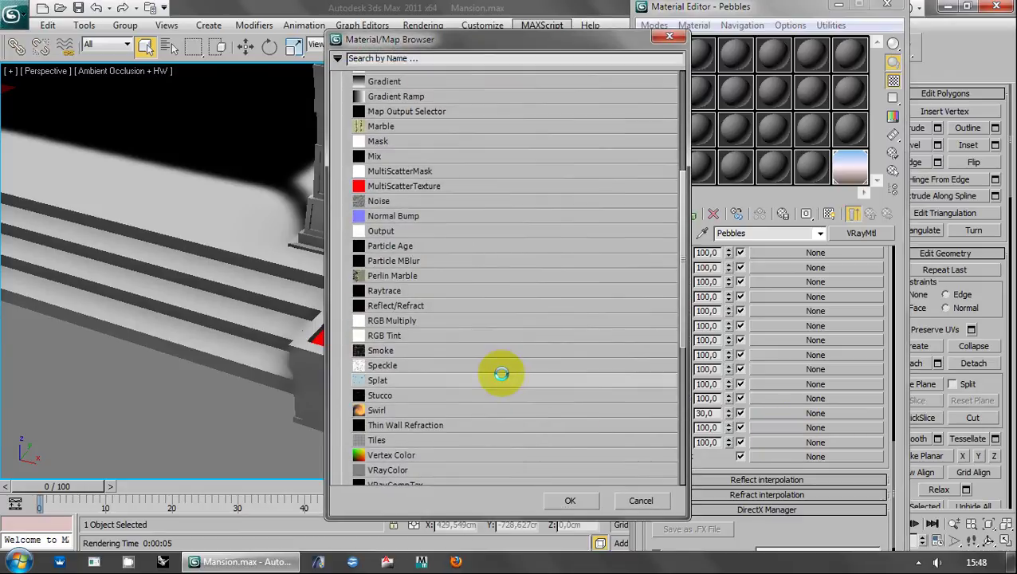
pyautogui.scroll(-1, 431, 415)
pyautogui.scroll(2, 431, 415)
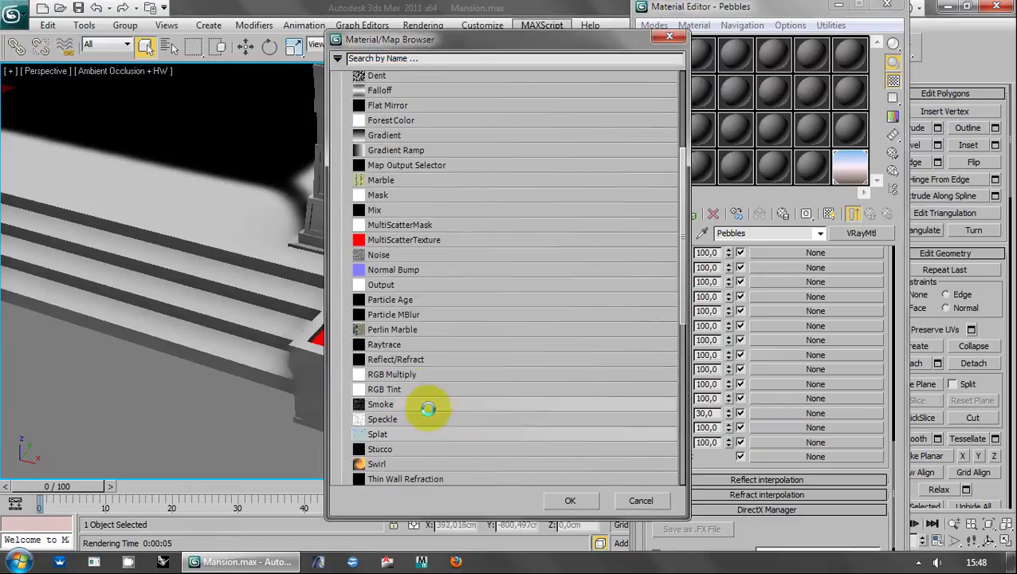
pyautogui.scroll(2, 423, 319)
pyautogui.scroll(2, 379, 154)
pyautogui.scroll(1, 380, 150)
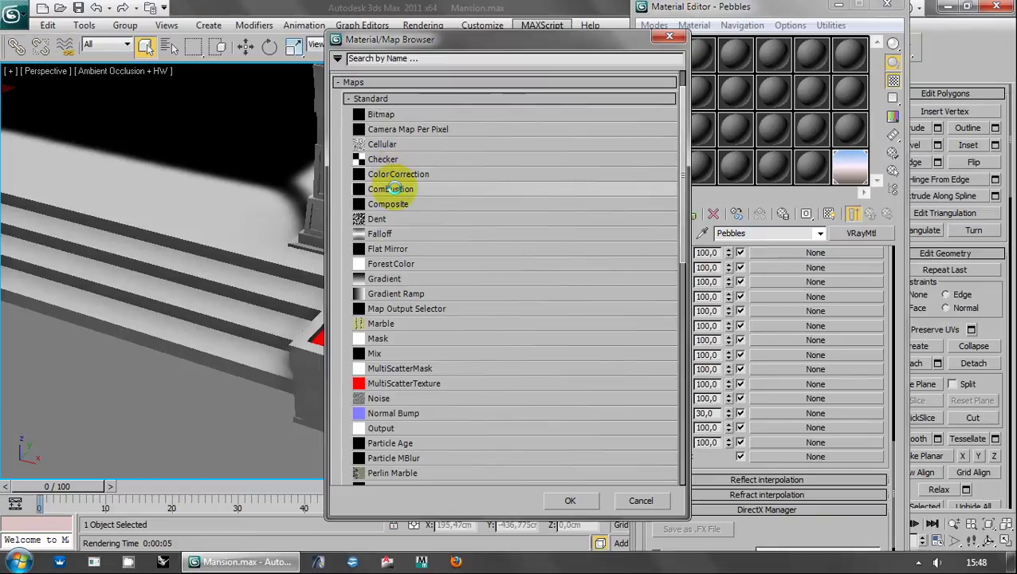
pyautogui.doubleClick(382, 145)
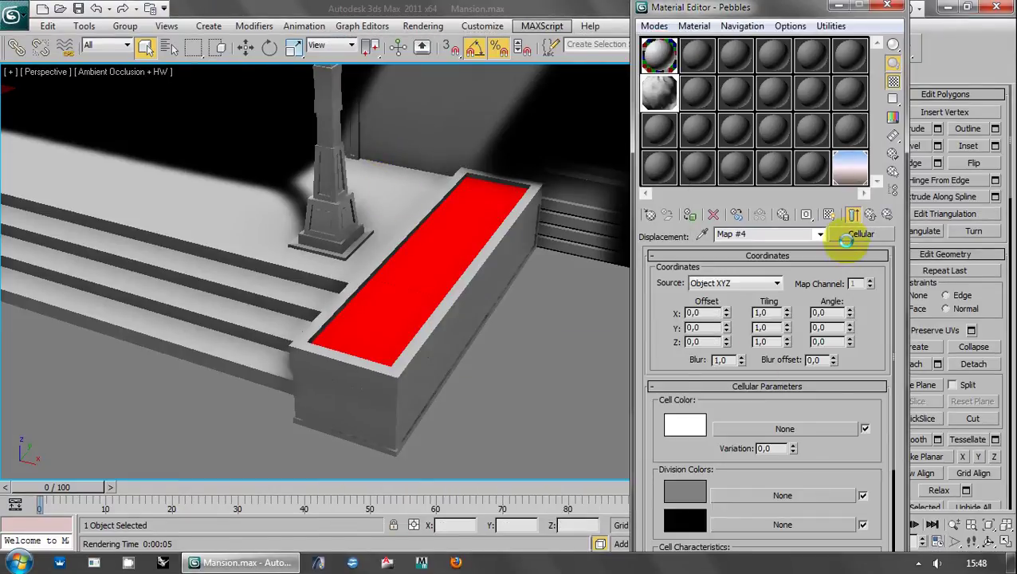
pyautogui.click(853, 216)
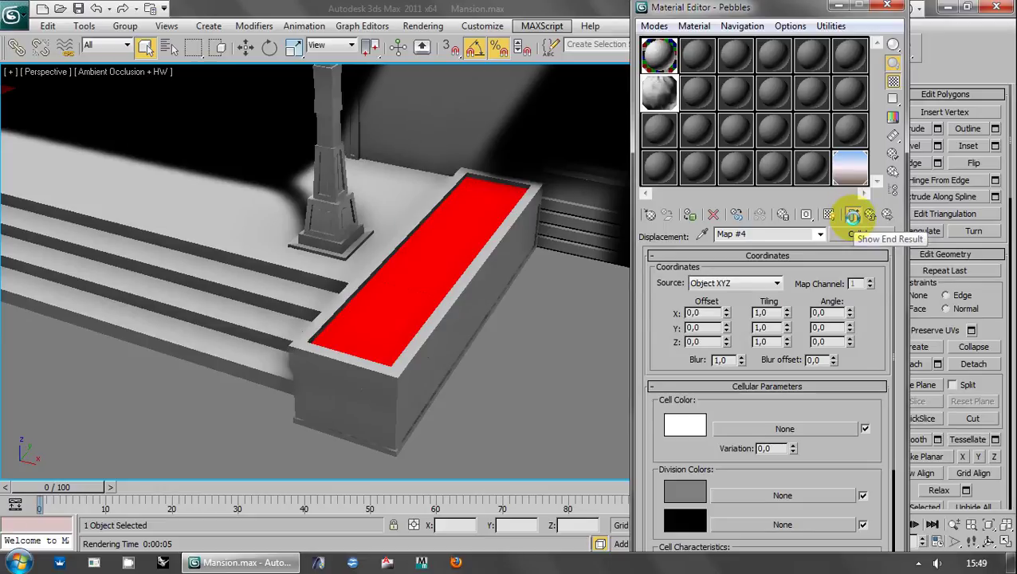
# - Enlarge the Cellular map sample and inspect its Size, Spread and Bump Smoothing values
pyautogui.doubleClick(659, 93)
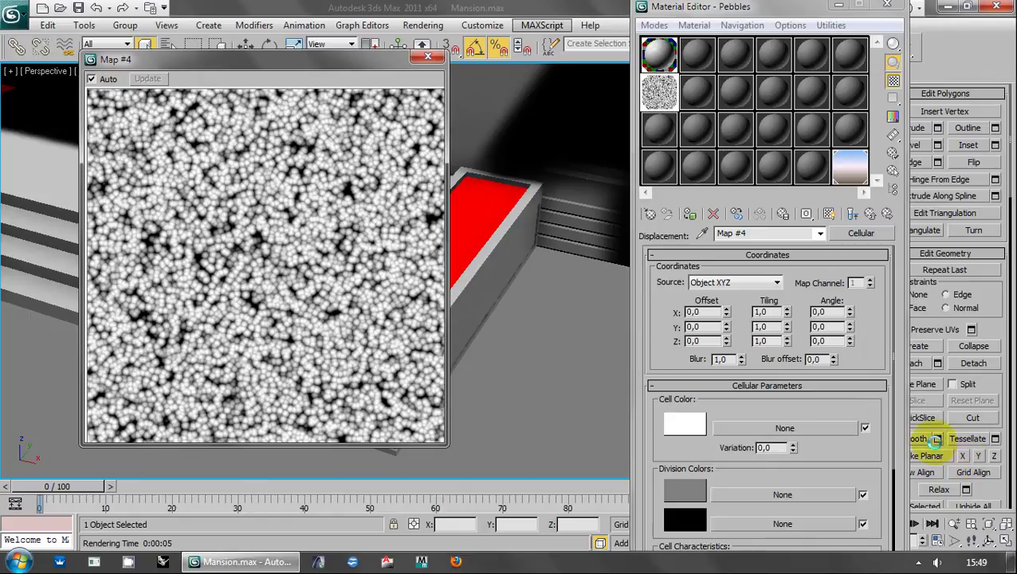
pyautogui.moveTo(831, 416); pyautogui.dragTo(818, 261)
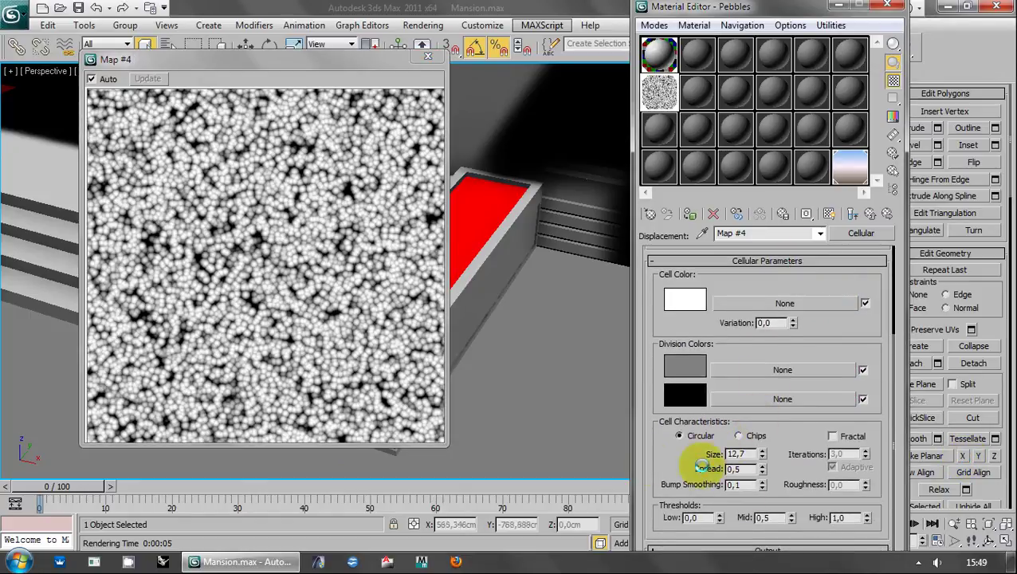
pyautogui.doubleClick(735, 454)
pyautogui.doubleClick(738, 469)
pyautogui.doubleClick(741, 484)
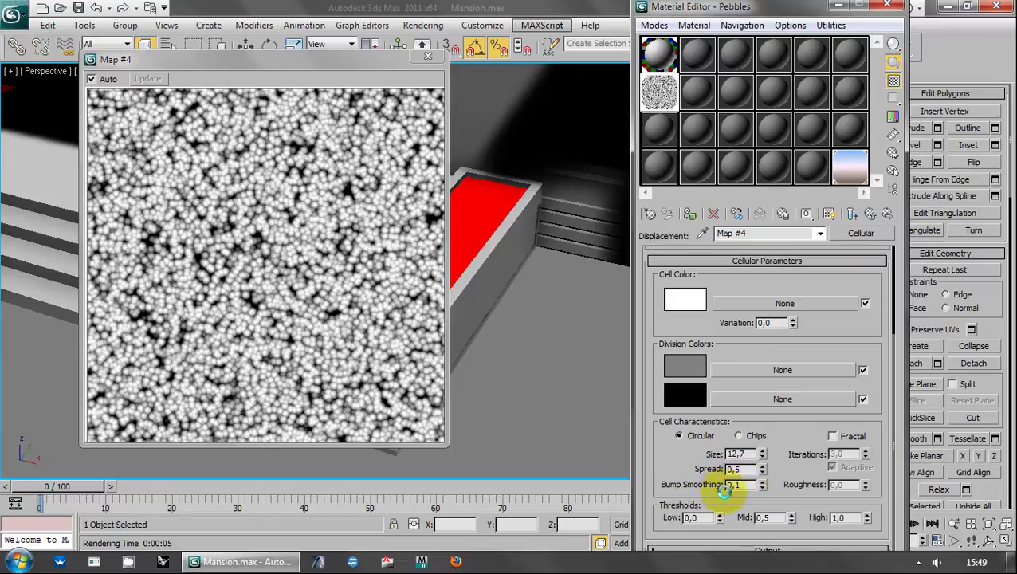
pyautogui.click(788, 471)
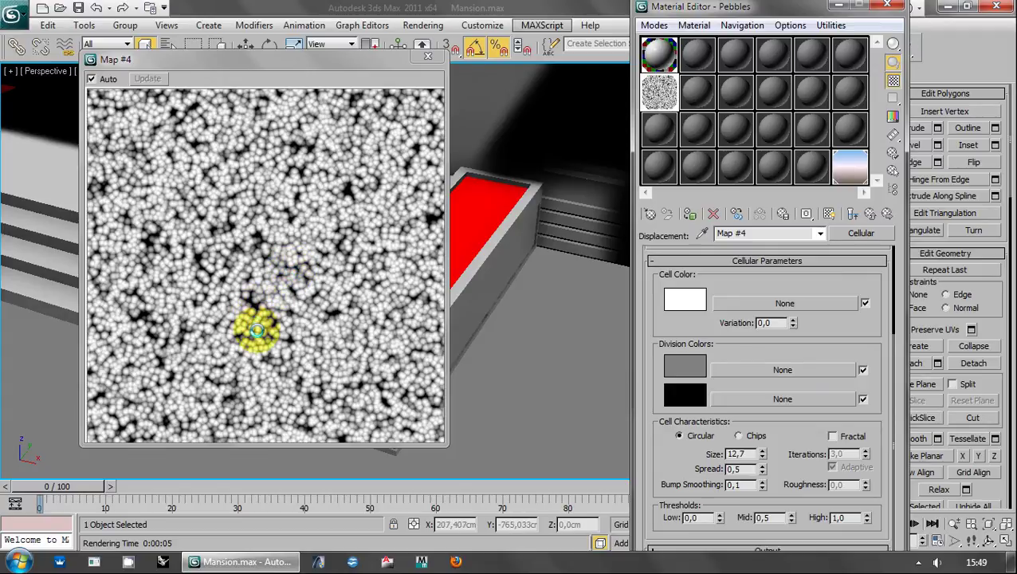
# - Switch Cell Characteristics to Chips and preview the end-result Pebbles material
pyautogui.click(737, 436)
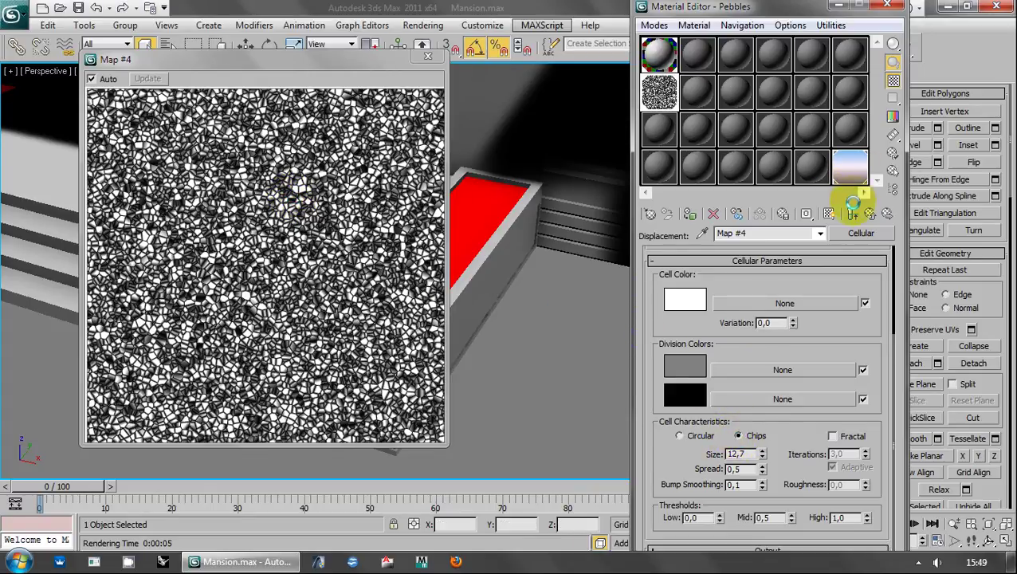
pyautogui.click(851, 212)
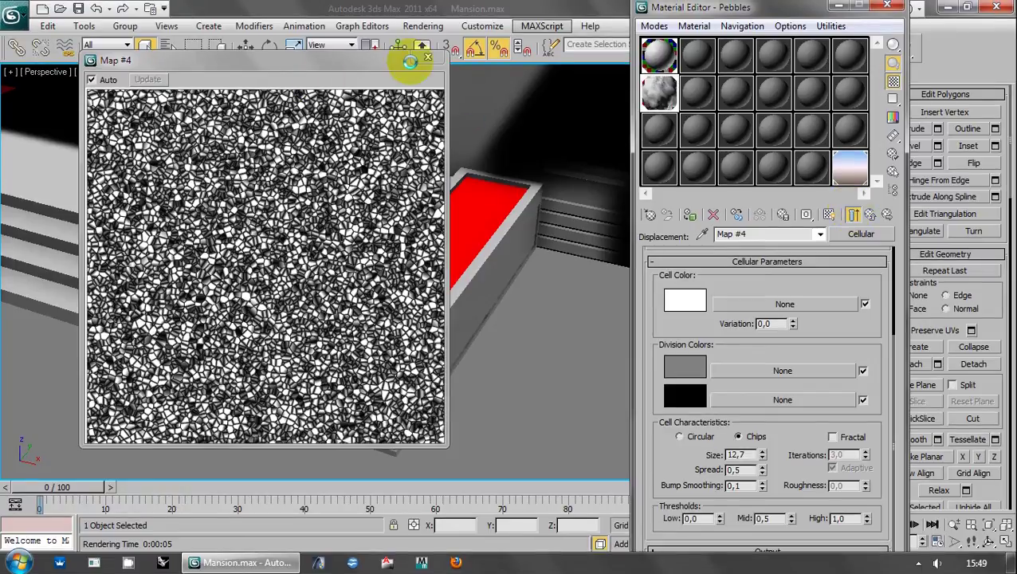
pyautogui.click(426, 56)
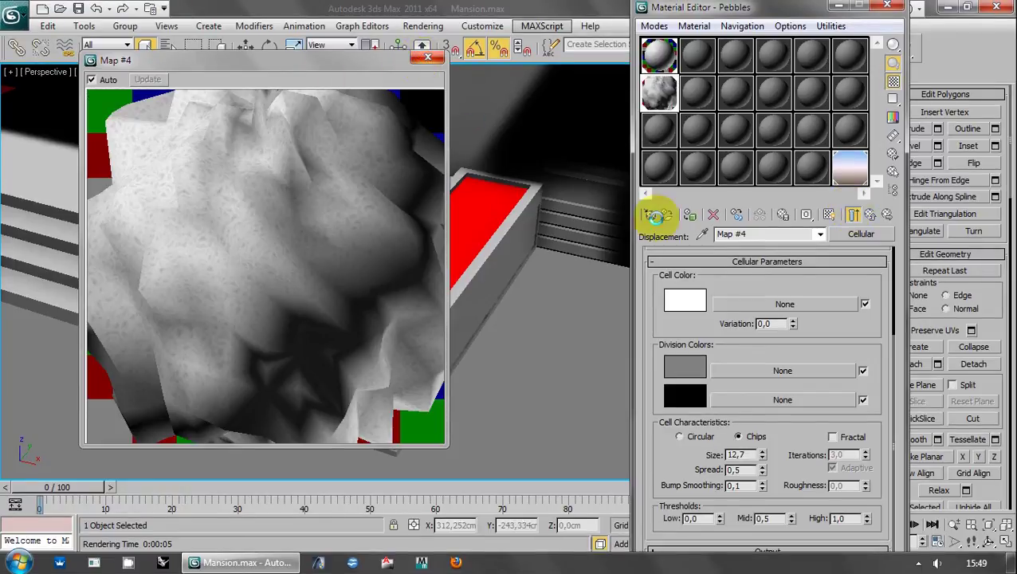
# - Back in Pebbles, set the Displace amount to 3,0 and close the enlarged preview
pyautogui.moveTo(809, 328); pyautogui.dragTo(809, 372)
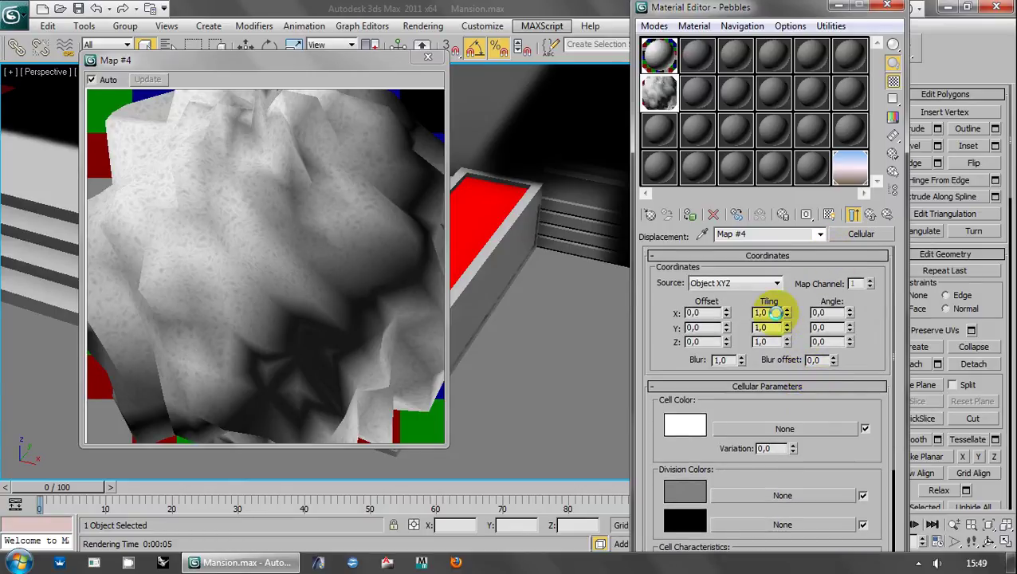
pyautogui.click(870, 216)
pyautogui.doubleClick(715, 428)
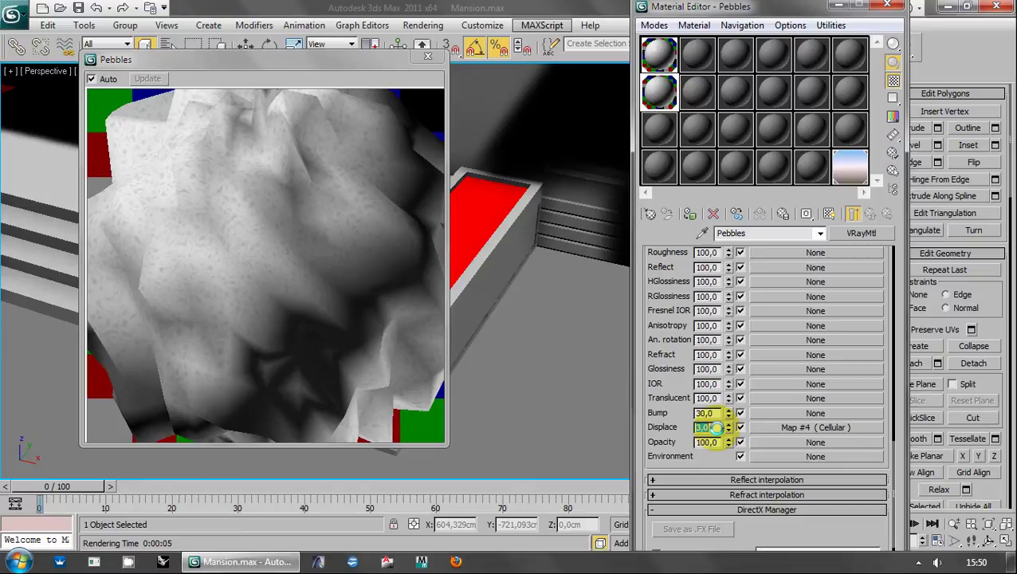
pyautogui.click(428, 57)
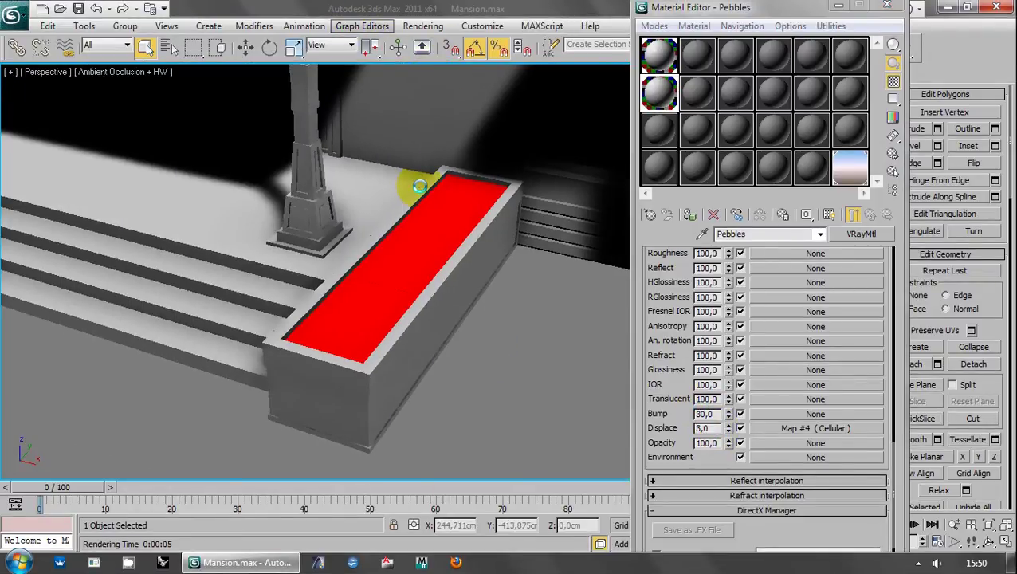
pyautogui.scroll(5, 410, 247)
pyautogui.scroll(-1, 424, 245)
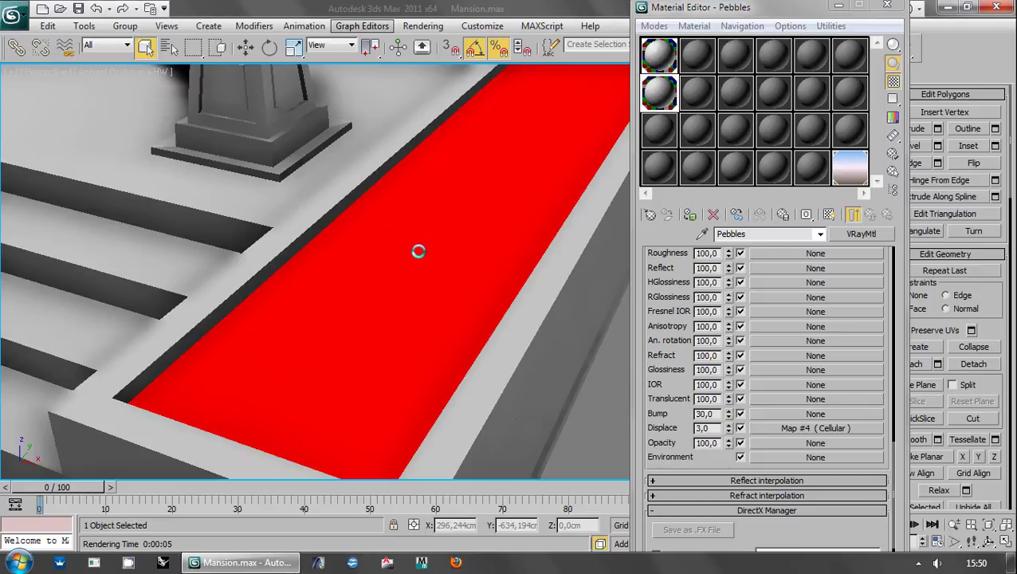
# - Render the Perspective view with V-Ray and close the frame buffer once finished
pyautogui.hotkey('shift', 'q')
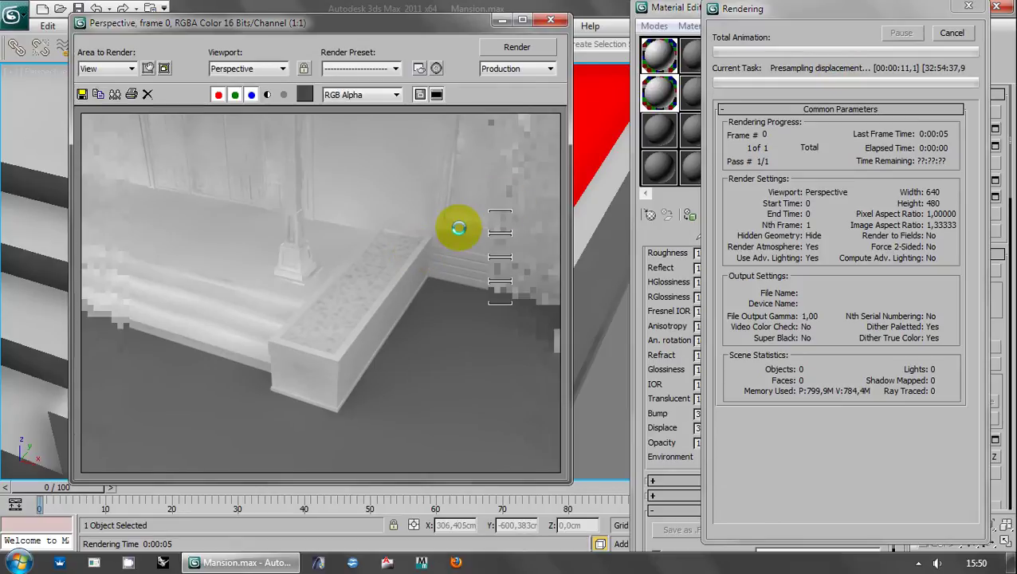
pyautogui.moveTo(430, 24); pyautogui.dragTo(388, 28)
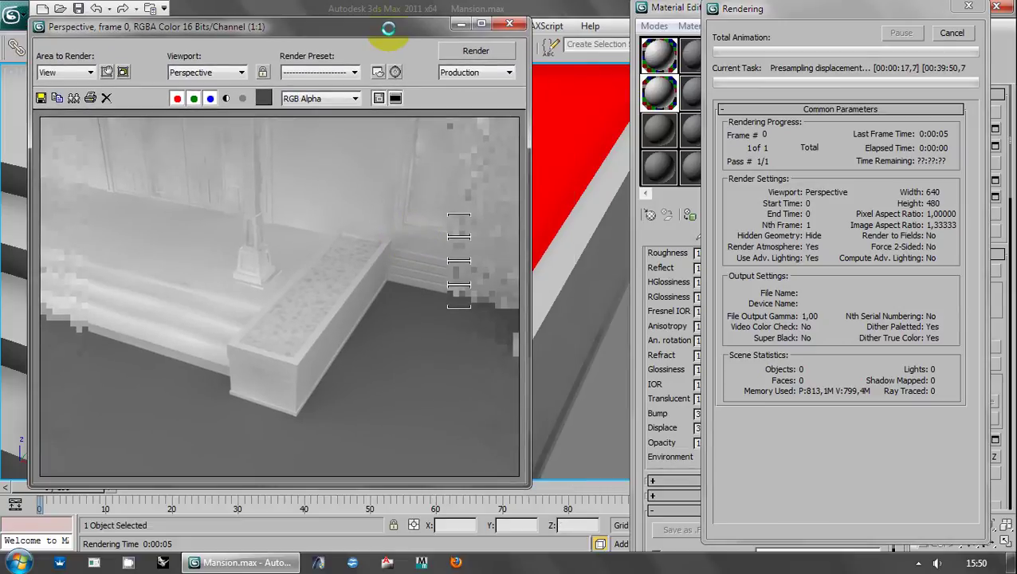
pyautogui.moveTo(389, 28); pyautogui.dragTo(404, 27)
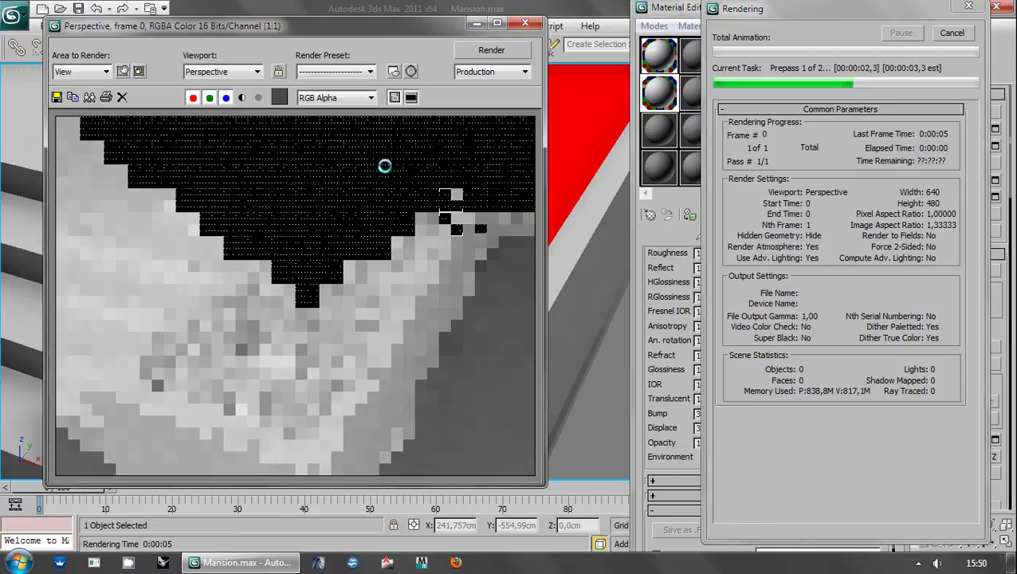
pyautogui.click(385, 166)
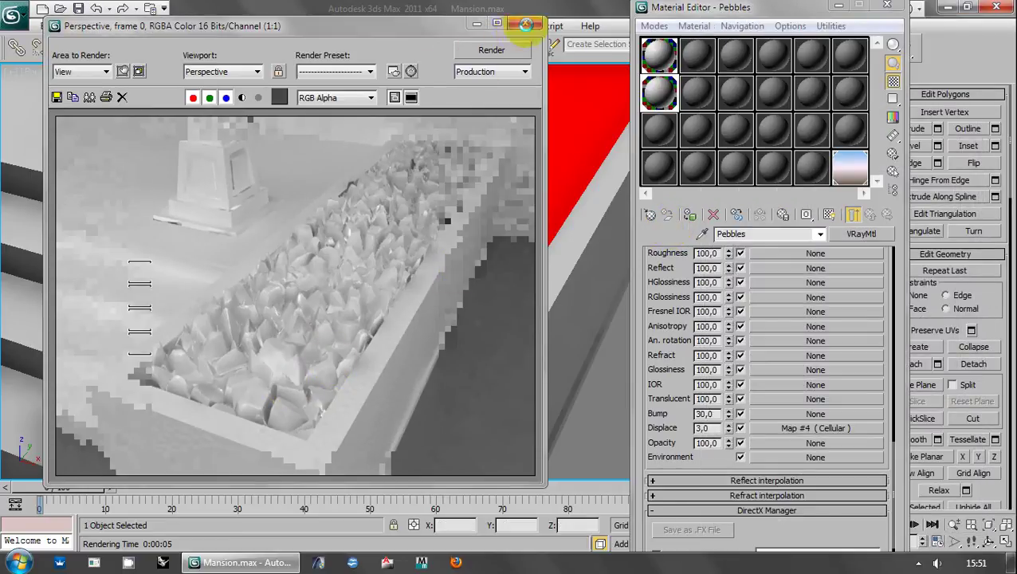
pyautogui.click(525, 23)
# - Orbit to a new angle on the planter and turn on the viewport safe frame
pyautogui.scroll(-5, 465, 302)
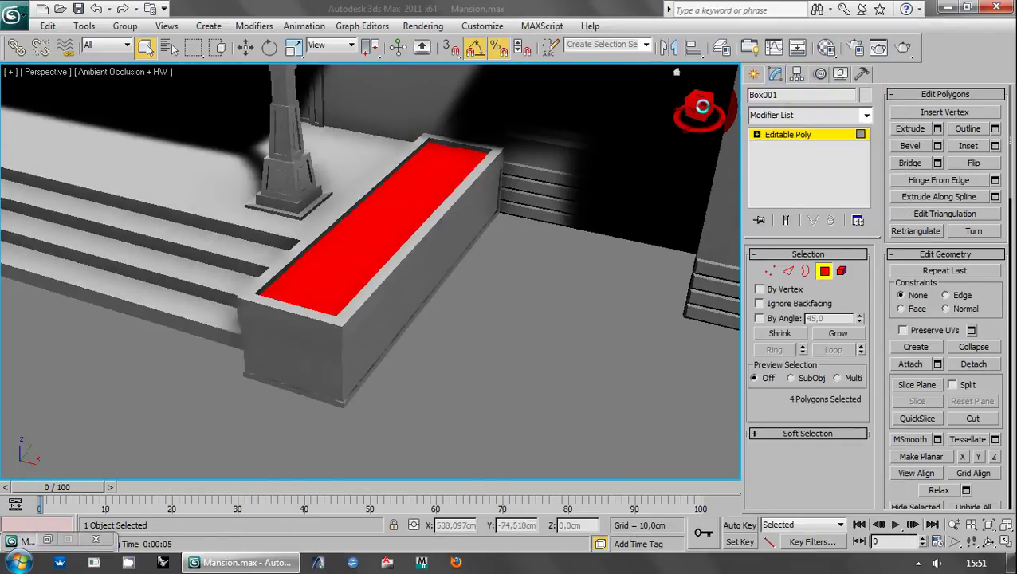
pyautogui.moveTo(693, 109); pyautogui.dragTo(628, 129)
pyautogui.scroll(3, 434, 267)
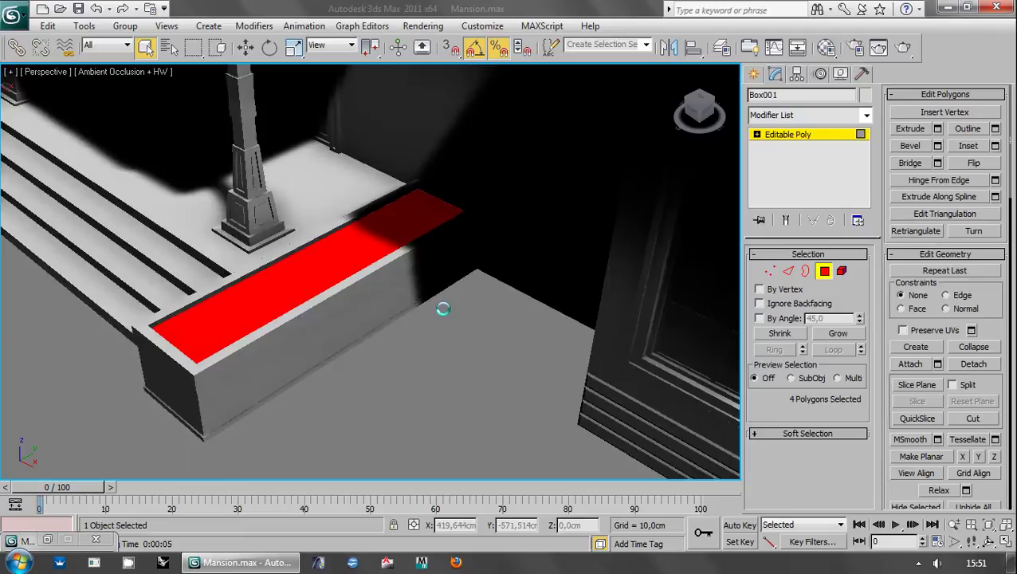
pyautogui.scroll(3, 447, 304)
pyautogui.scroll(-5, 449, 308)
pyautogui.keyDown('alt'); pyautogui.moveTo(461, 311); pyautogui.dragTo(488, 288, button='middle'); pyautogui.keyUp('alt')
pyautogui.scroll(5, 488, 286)
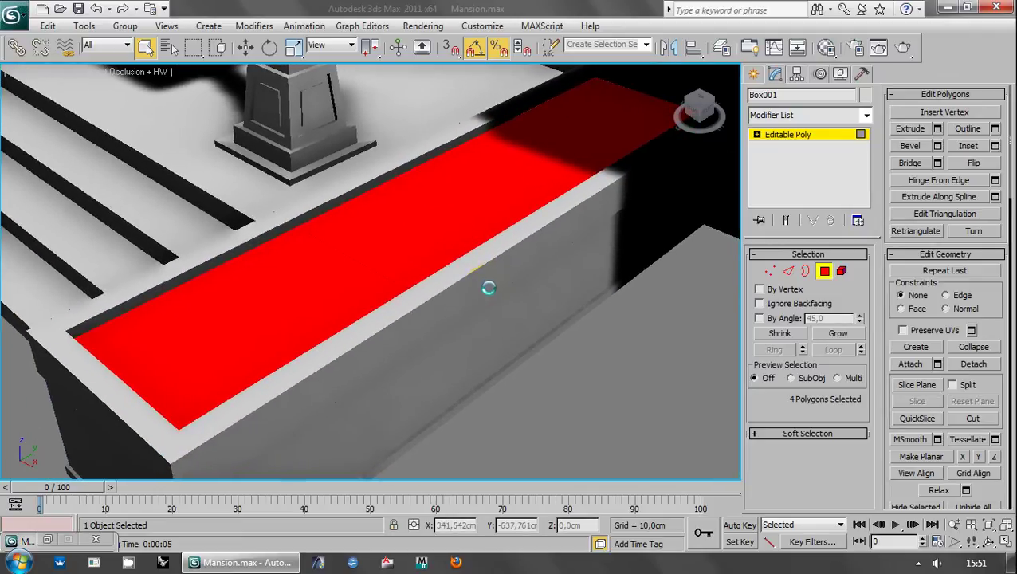
pyautogui.hotkey('shift', 'f')
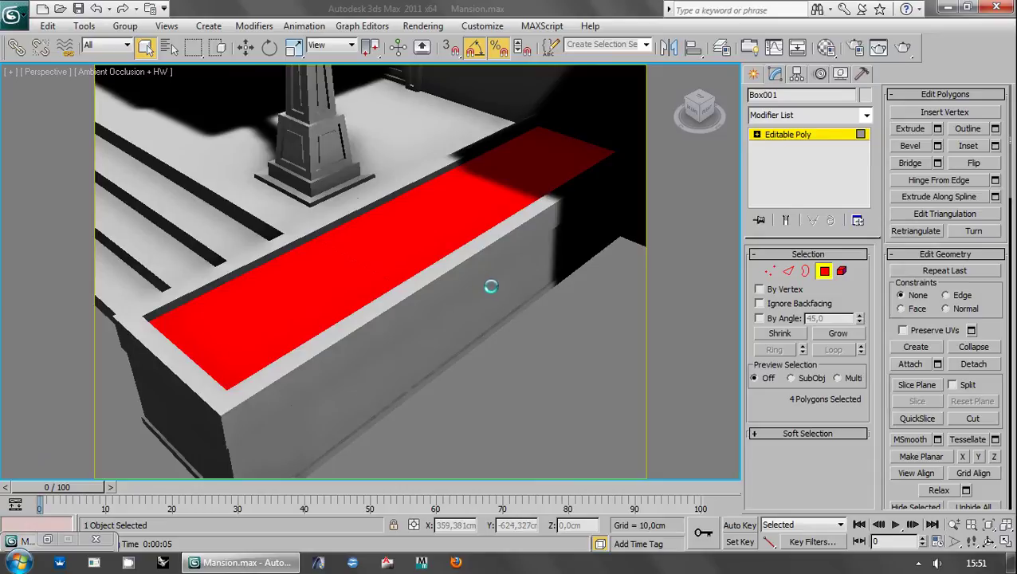
# - In Render Setup, set V-Ray's Global subdivs multiplier to 0,5 and close the dialog
pyautogui.press('F10')
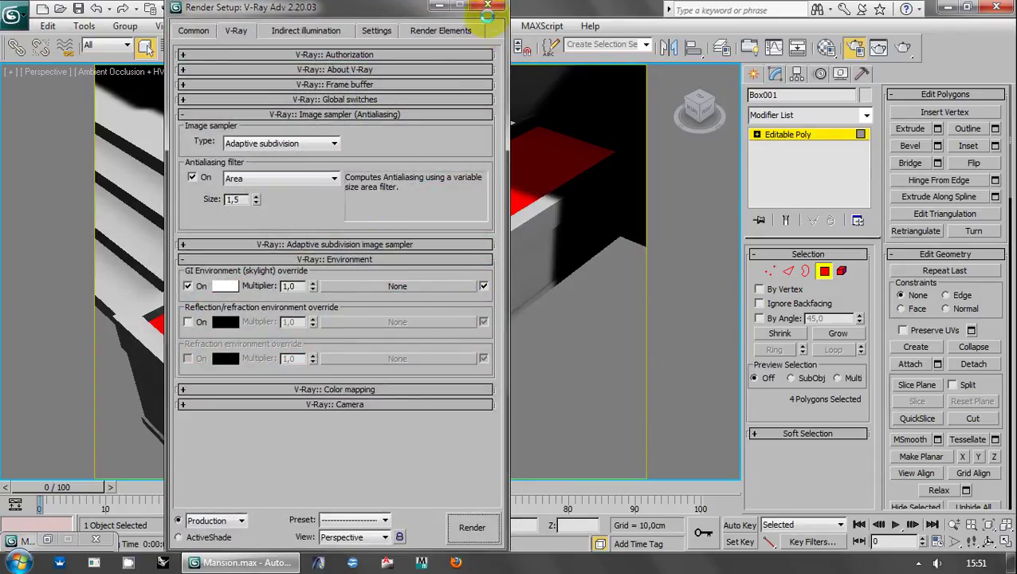
pyautogui.click(376, 30)
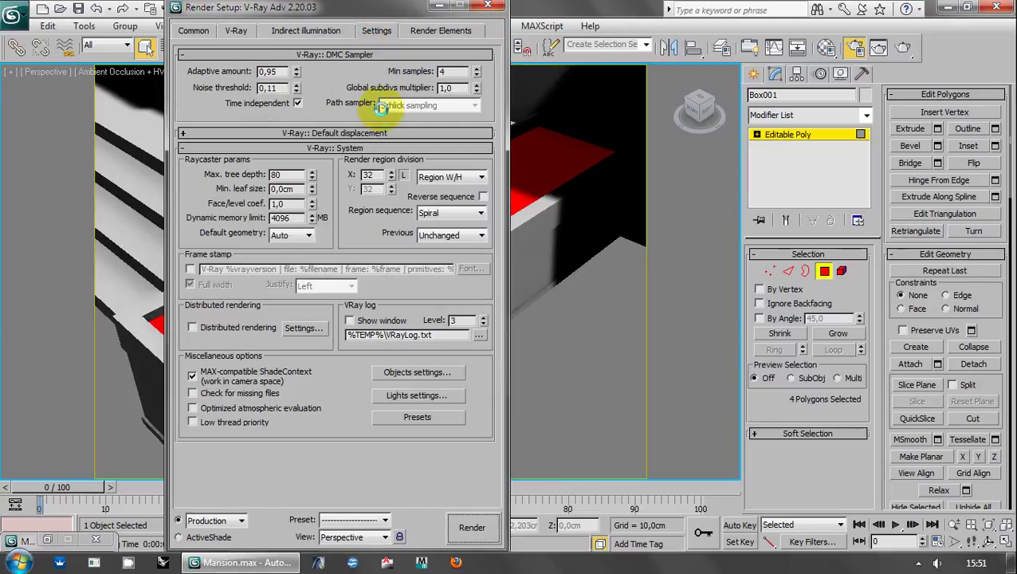
pyautogui.doubleClick(451, 88)
pyautogui.write('0,5')
pyautogui.press('Return')
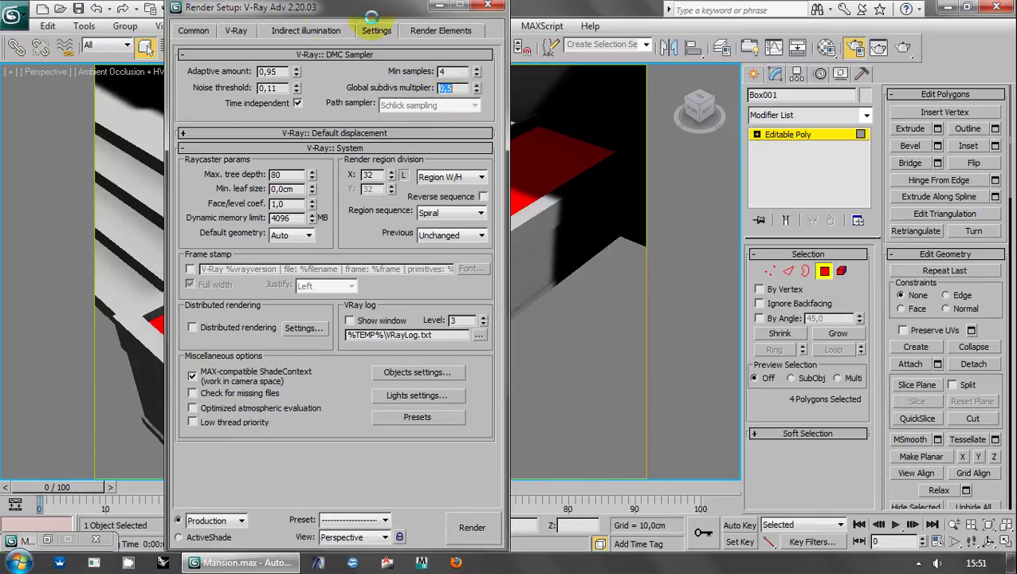
pyautogui.click(305, 31)
pyautogui.moveTo(255, 268); pyautogui.dragTo(271, 199)
pyautogui.scroll(-4, 267, 386)
pyautogui.scroll(-6, 268, 348)
pyautogui.scroll(5, 268, 375)
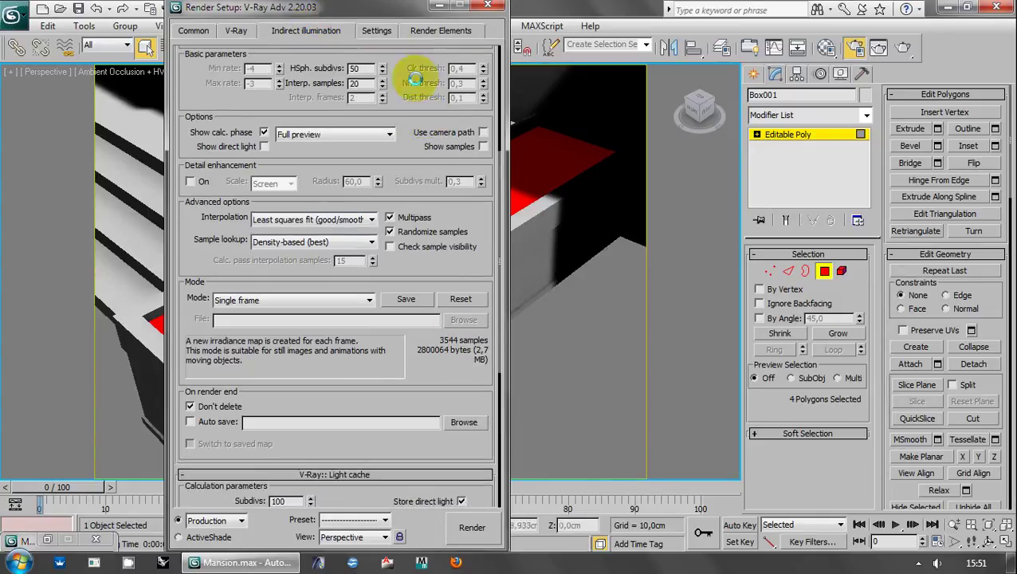
pyautogui.click(377, 30)
pyautogui.doubleClick(449, 86)
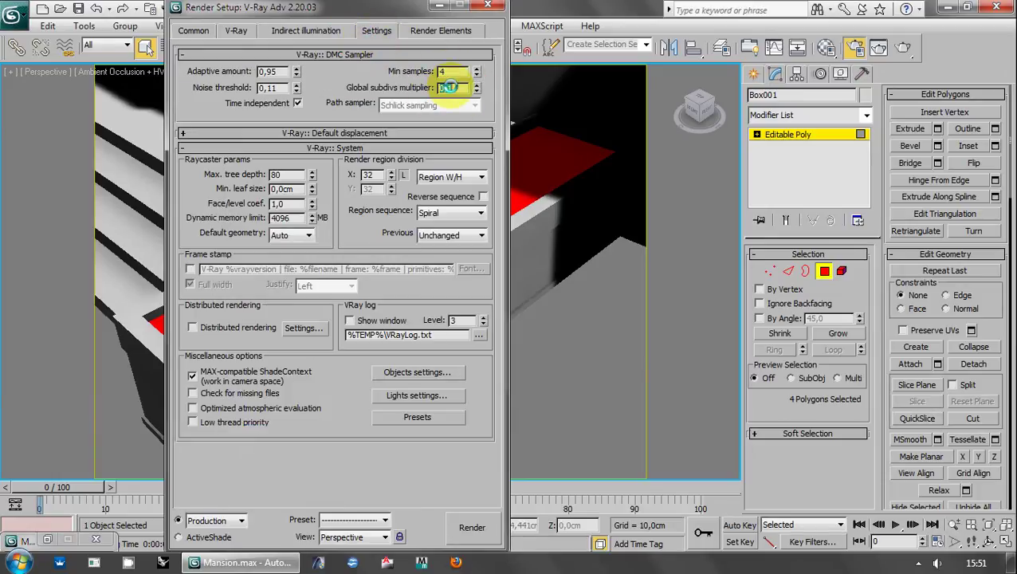
pyautogui.click(488, 6)
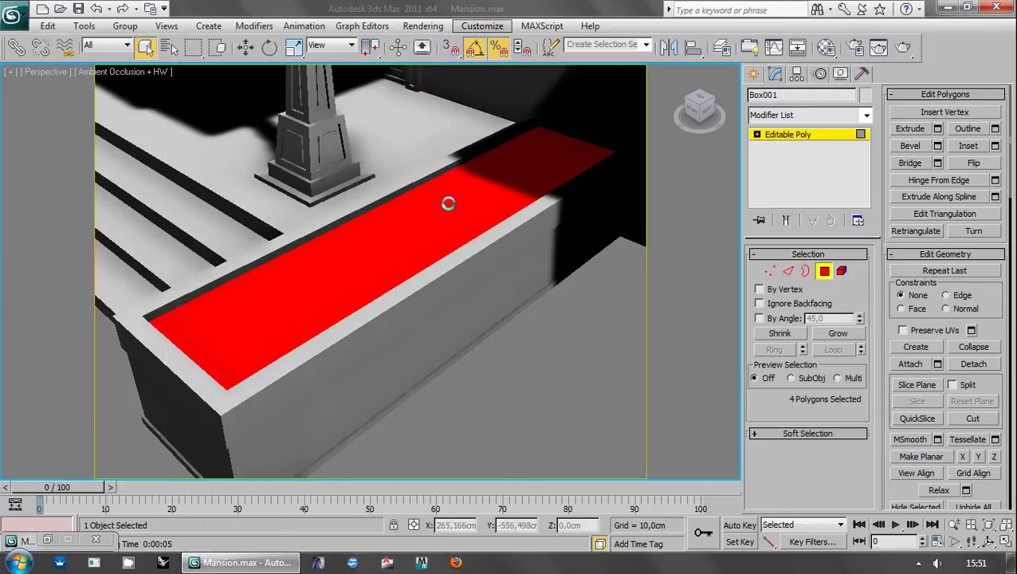
# - Reopen the Pebbles material and find its Displace map slot
pyautogui.press('F10')
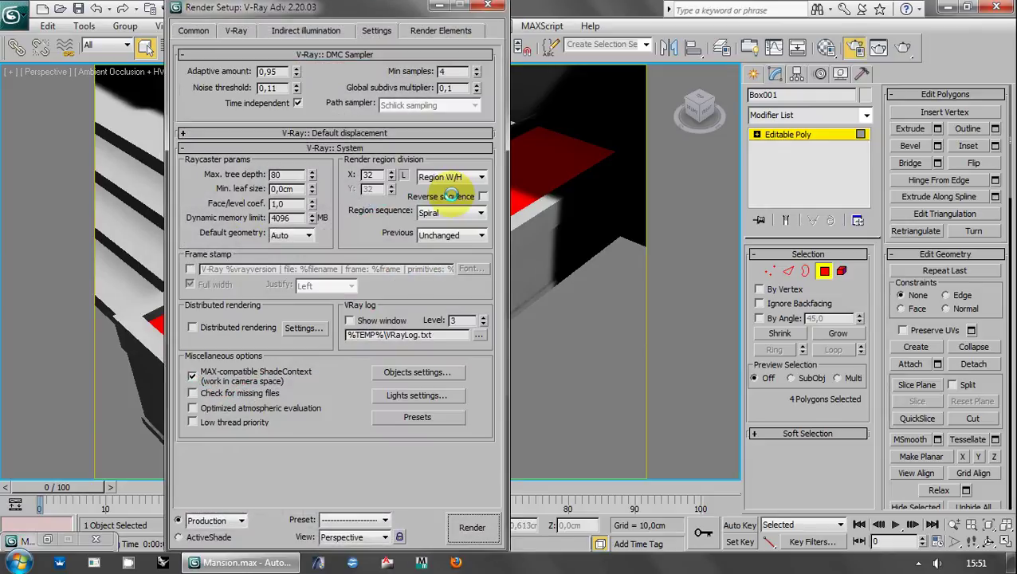
pyautogui.press('F10')
pyautogui.press('m')
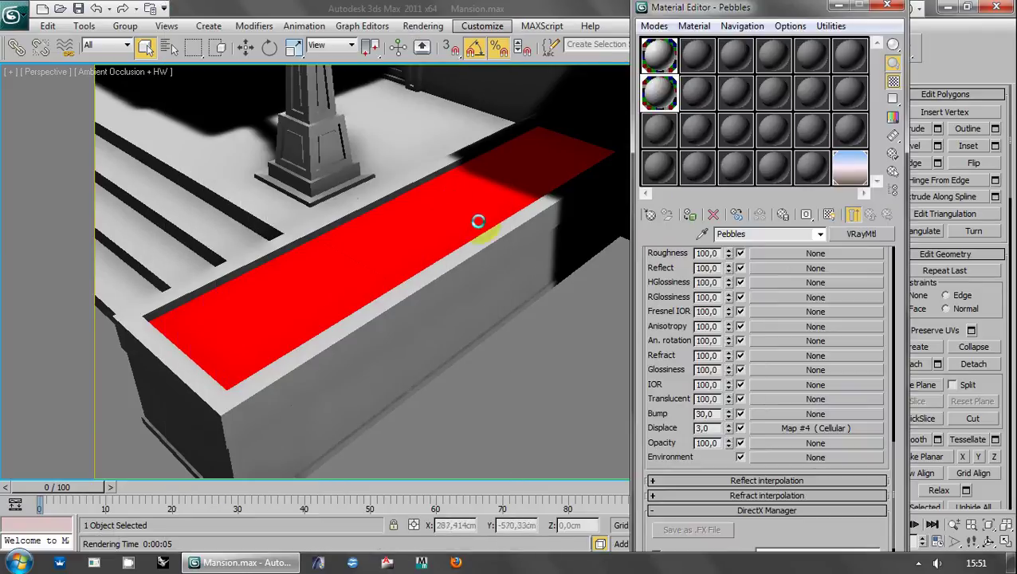
pyautogui.moveTo(697, 4); pyautogui.dragTo(386, 4)
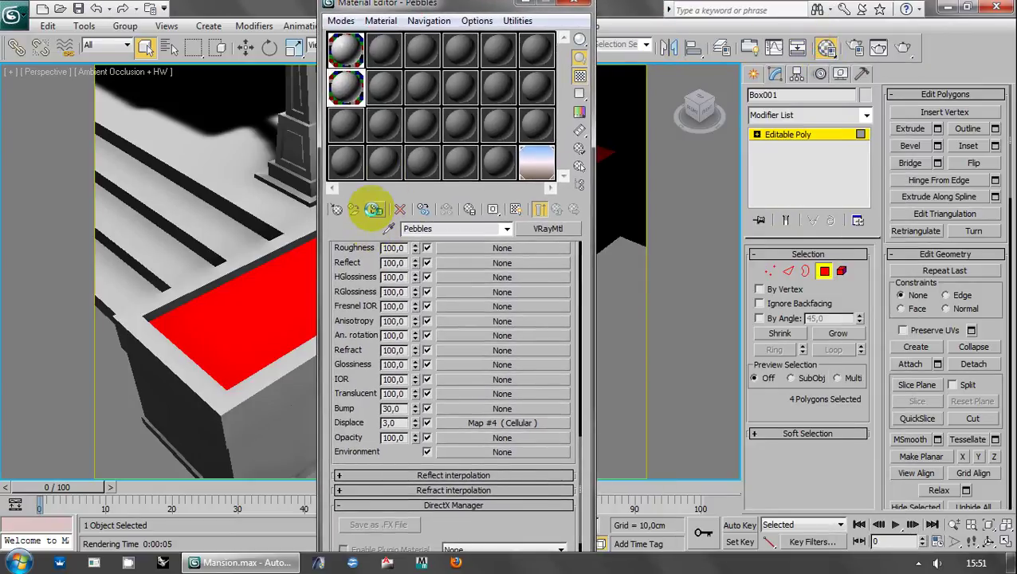
pyautogui.click(393, 422)
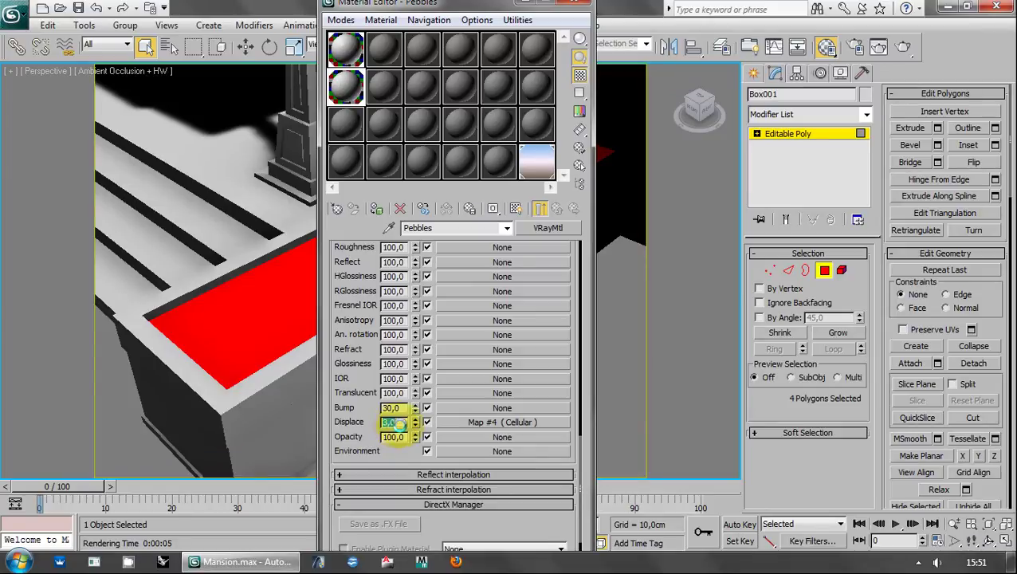
pyautogui.moveTo(344, 296); pyautogui.dragTo(412, 376)
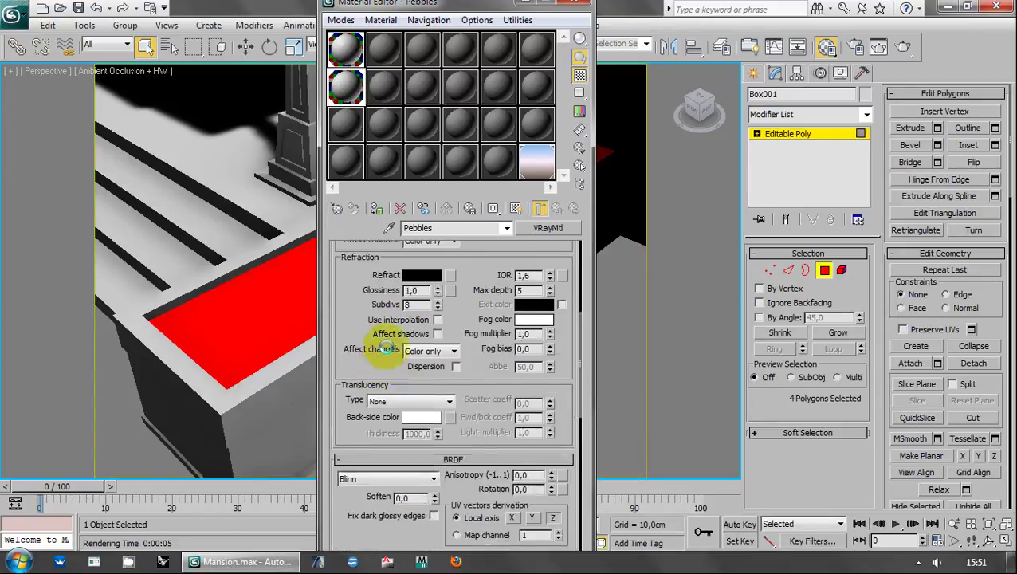
pyautogui.scroll(-3, 409, 386)
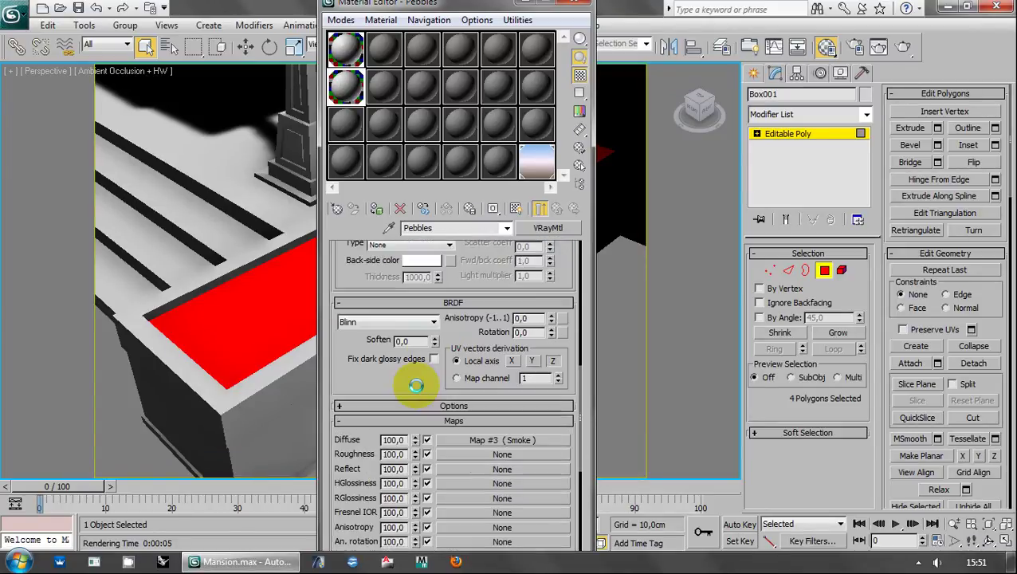
pyautogui.scroll(-2, 415, 390)
pyautogui.scroll(-4, 454, 384)
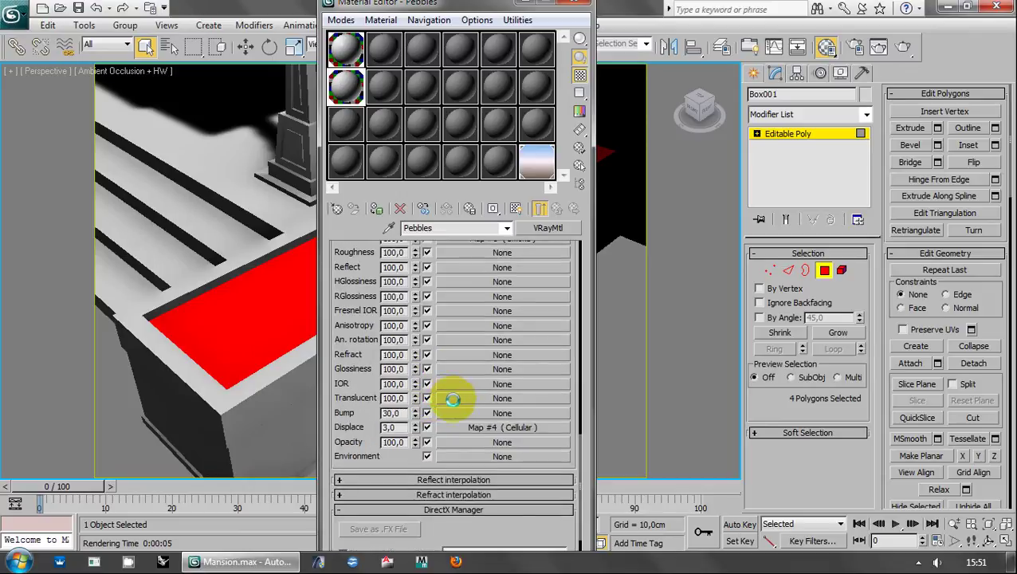
pyautogui.scroll(2, 455, 429)
# - Set the Cellular displacement map to Circular cells and close the Material Editor
pyautogui.click(502, 478)
pyautogui.moveTo(431, 397); pyautogui.dragTo(431, 259)
pyautogui.click(365, 431)
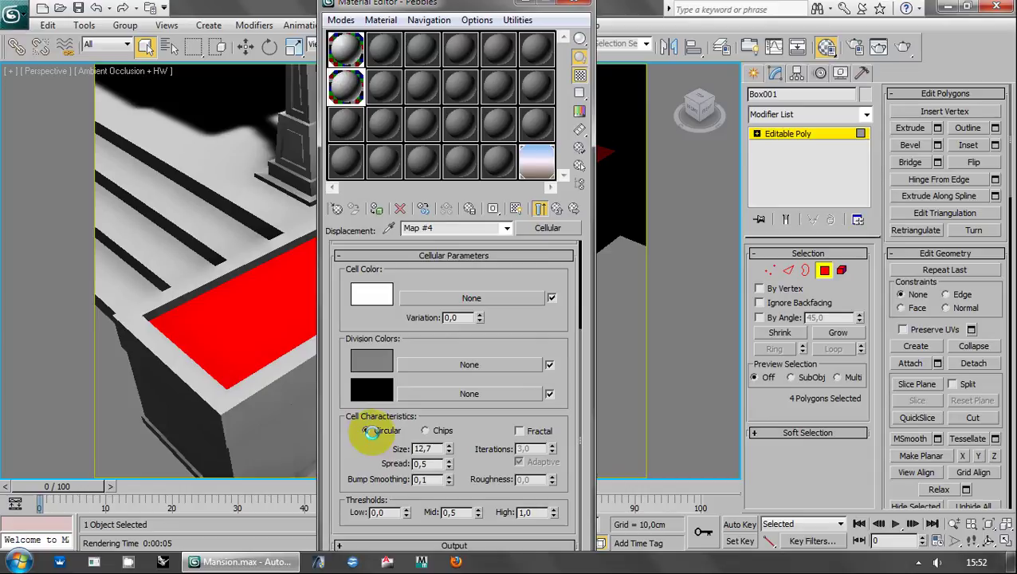
pyautogui.click(528, 4)
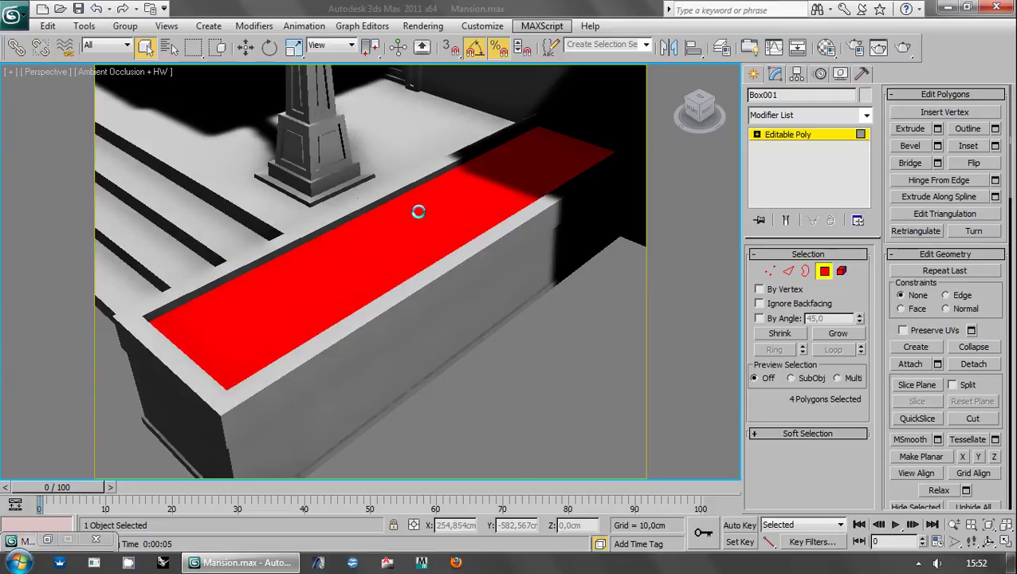
pyautogui.hotkey('shift', 'q')
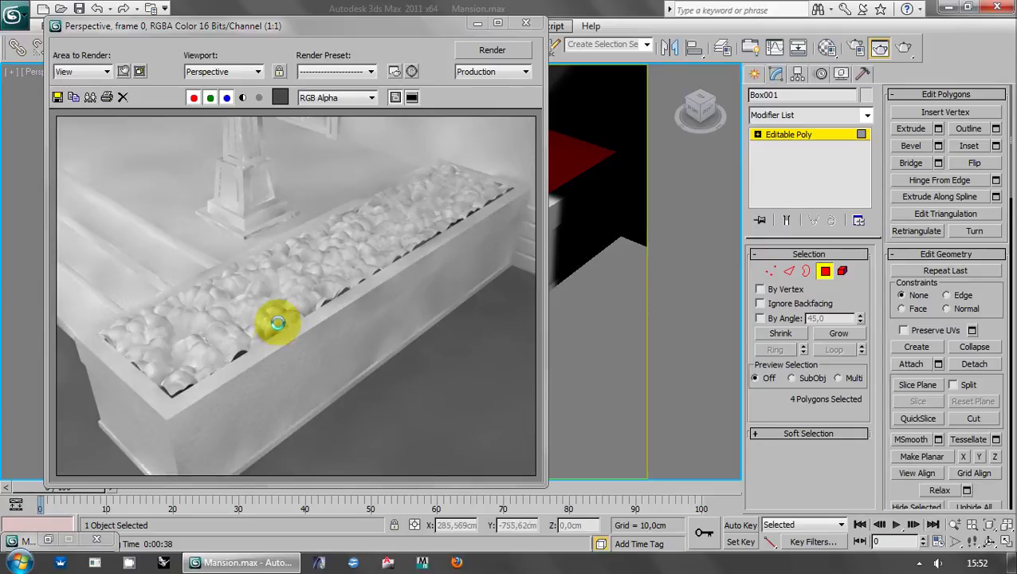
pyautogui.click(533, 23)
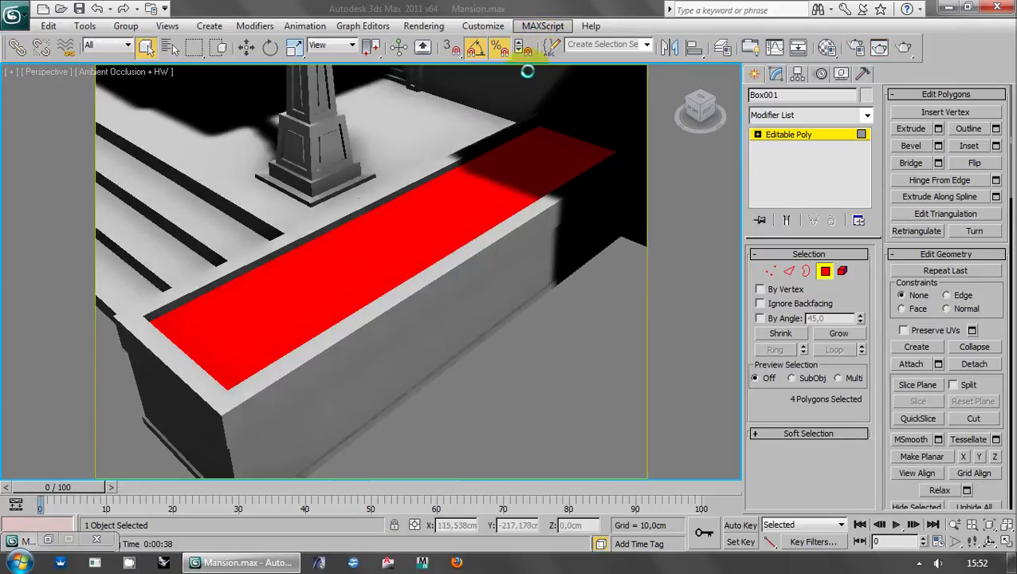
# - Set the Cellular map's Cell Characteristics to Chips
pyautogui.press('m')
pyautogui.press('m')
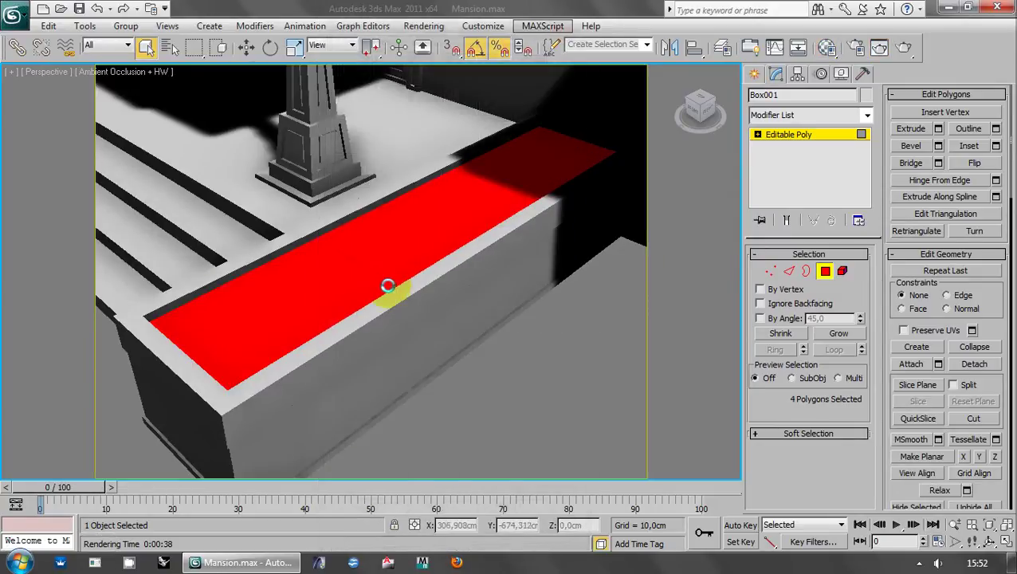
pyautogui.press('m')
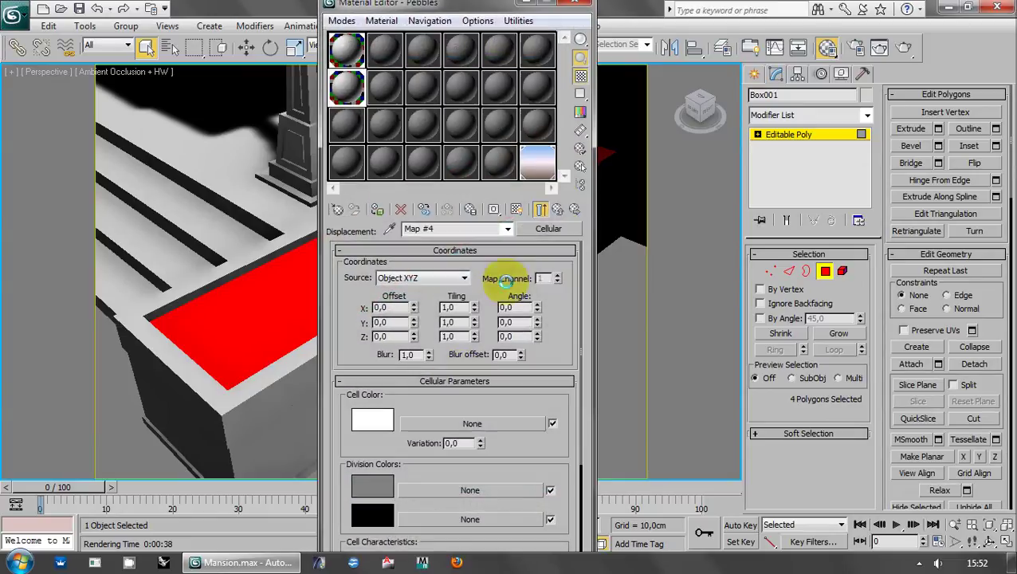
pyautogui.moveTo(402, 402); pyautogui.dragTo(391, 276)
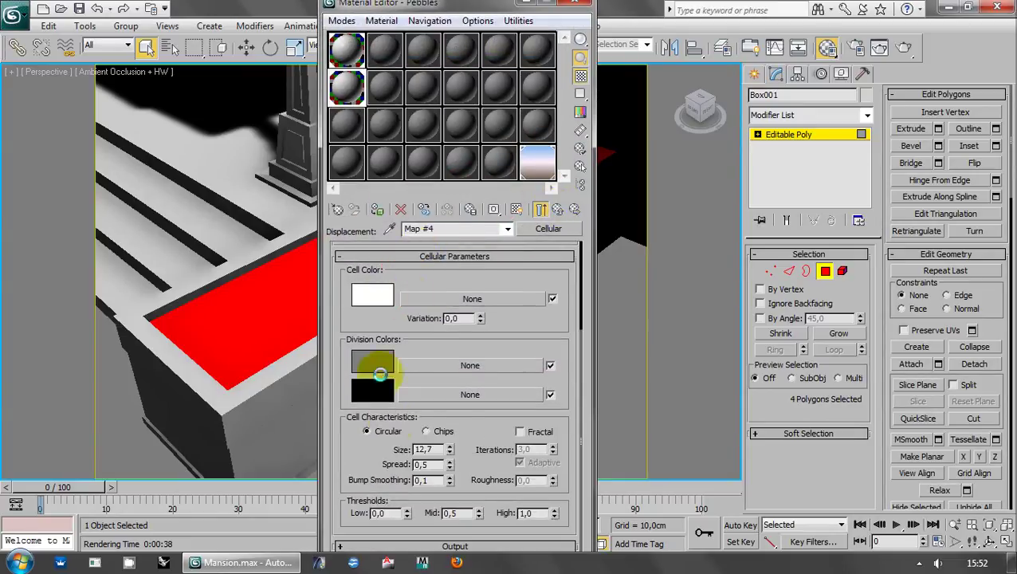
pyautogui.click(426, 430)
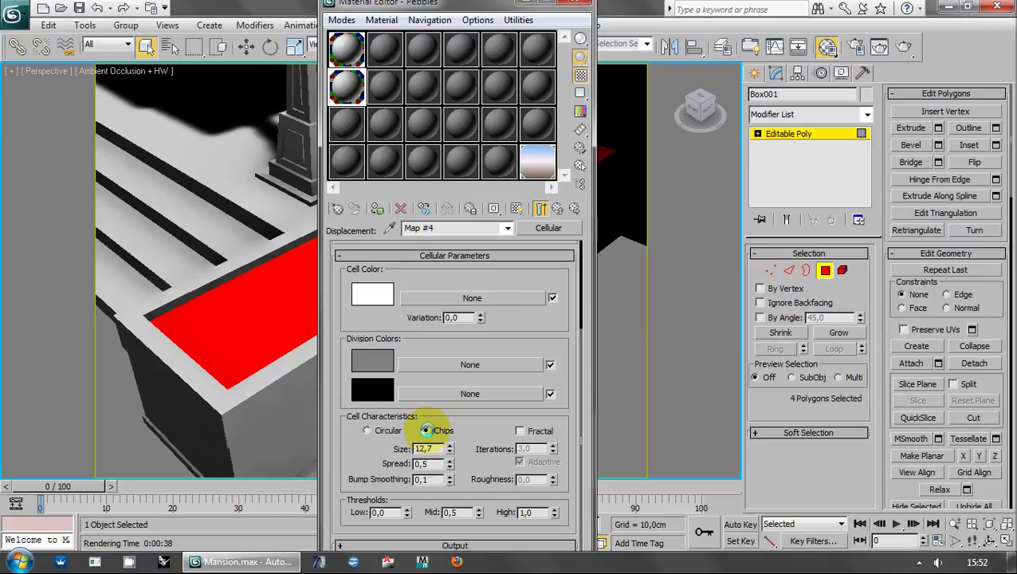
# - Back in the Pebbles material, lower the Displace amount to 1,5
pyautogui.scroll(2, 490, 282)
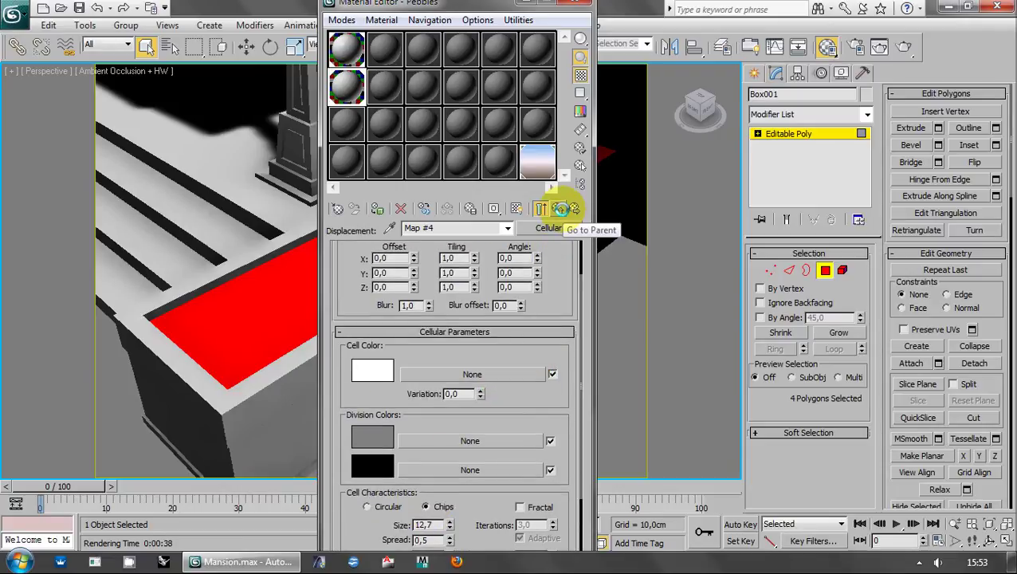
pyautogui.click(557, 208)
pyautogui.doubleClick(393, 427)
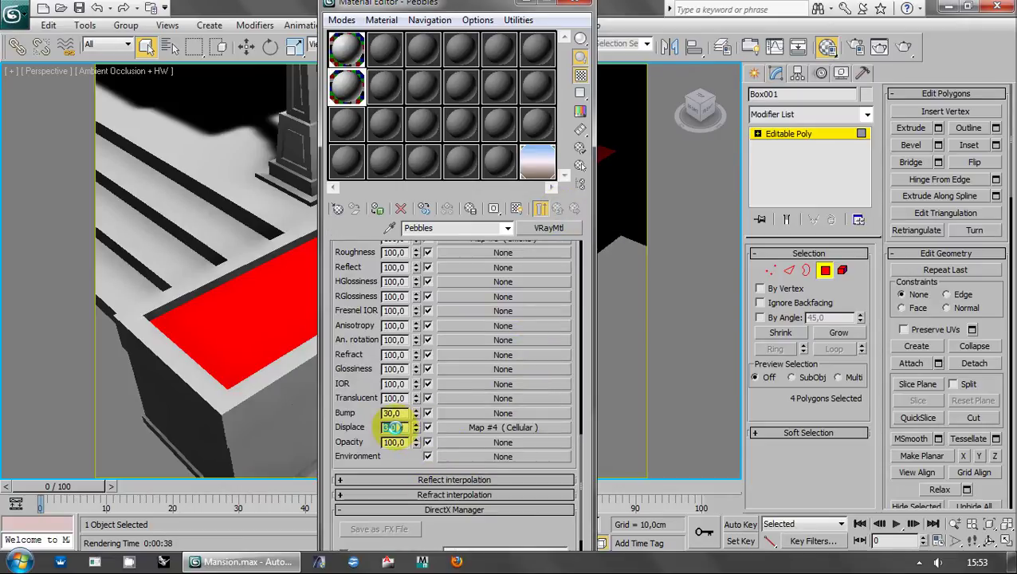
pyautogui.write('1,5')
pyautogui.press('Return')
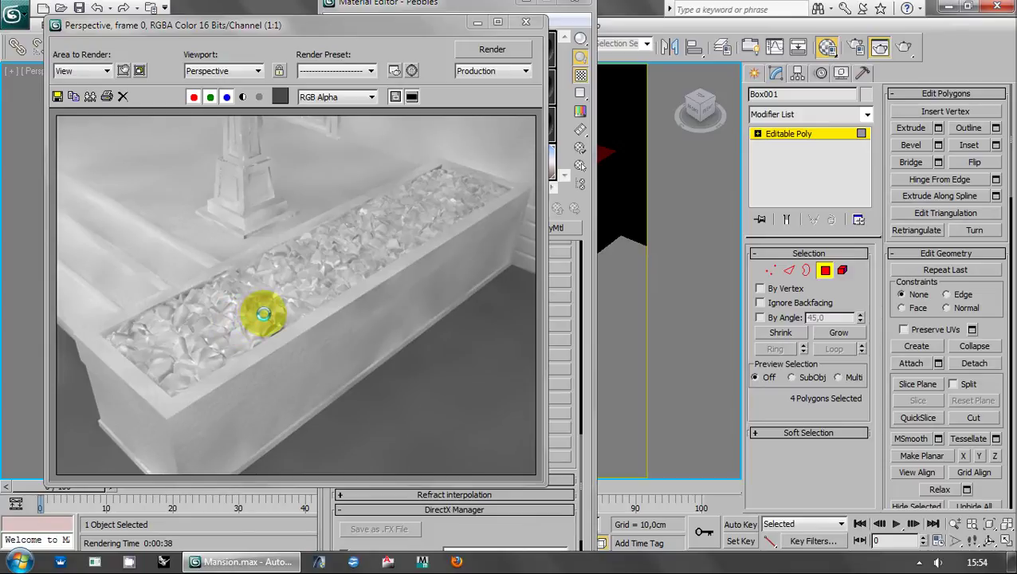
pyautogui.click(494, 50)
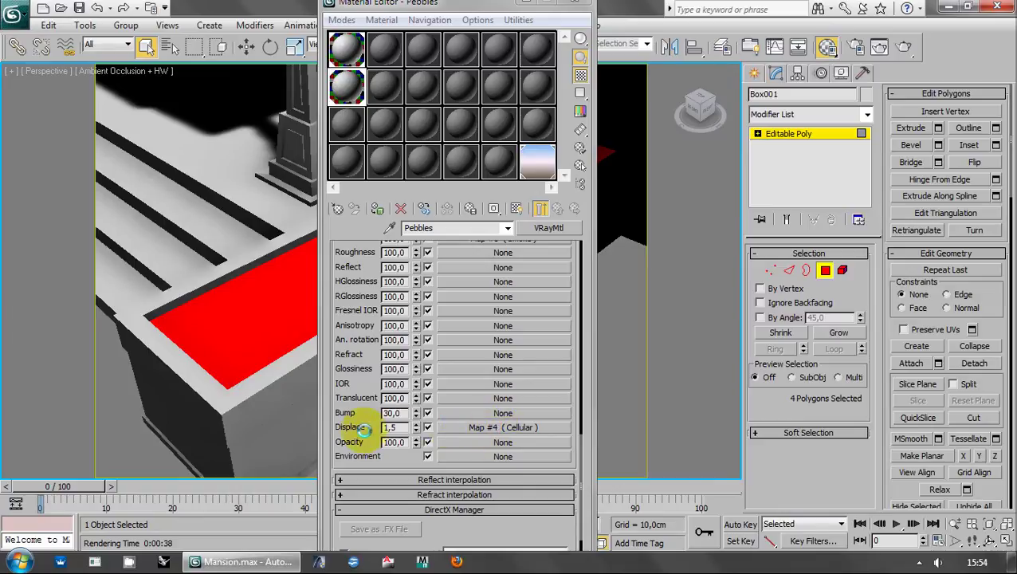
# - Set the Cellular map's Tiling X and Y values to 1,5
pyautogui.click(492, 427)
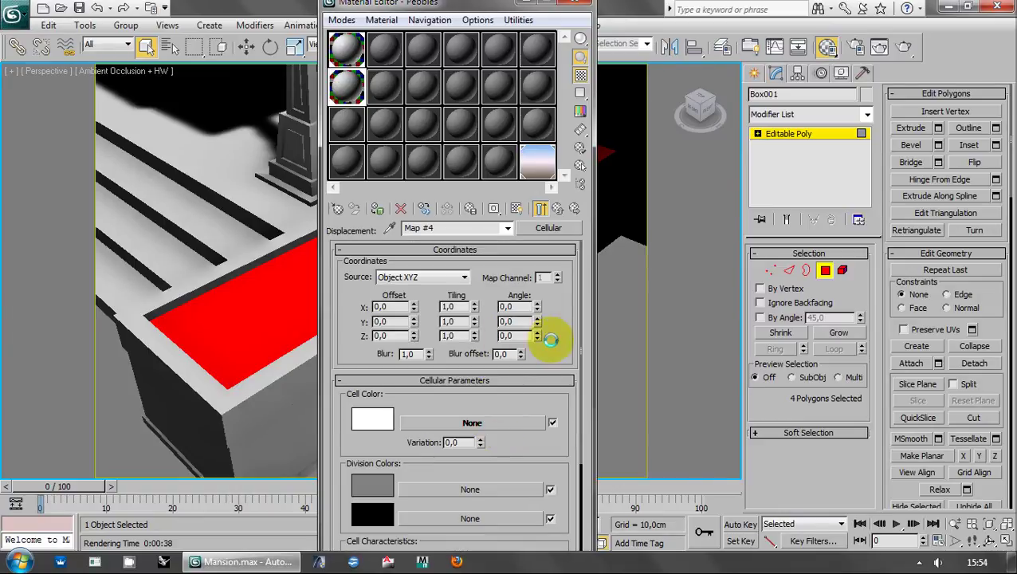
pyautogui.doubleClick(455, 306)
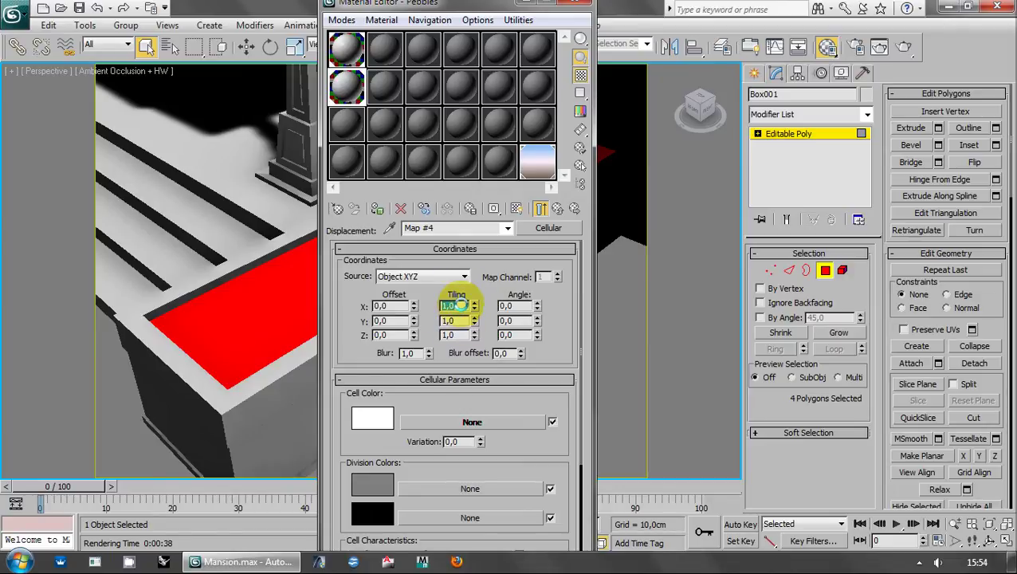
pyautogui.write('1,,5')
pyautogui.press('Tab')
pyautogui.write('1,5')
pyautogui.press('Tab')
# - Check the Cellular map's X tiling and cell size values
pyautogui.rightClick(289, 291)
pyautogui.click(177, 341)
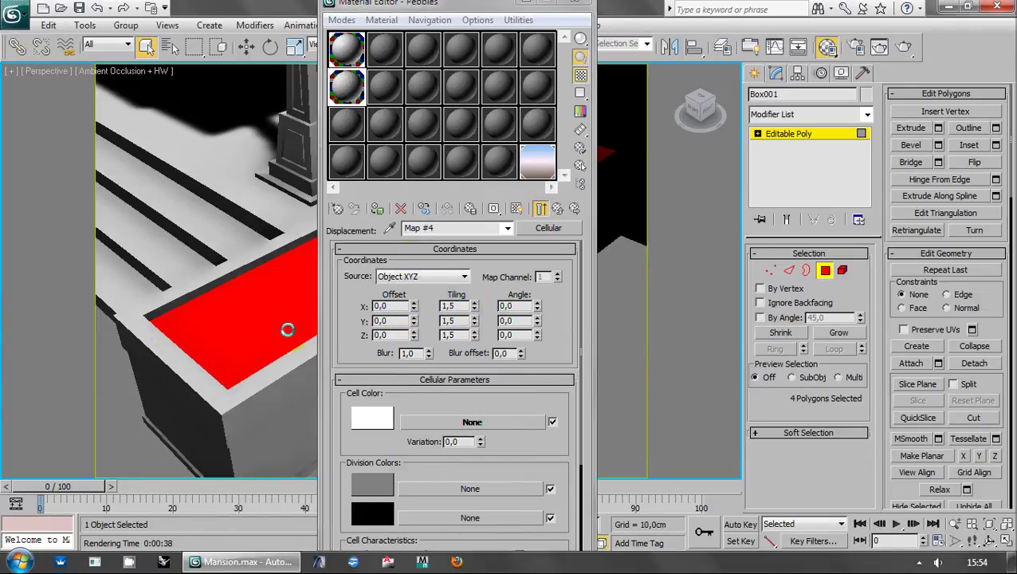
pyautogui.doubleClick(460, 308)
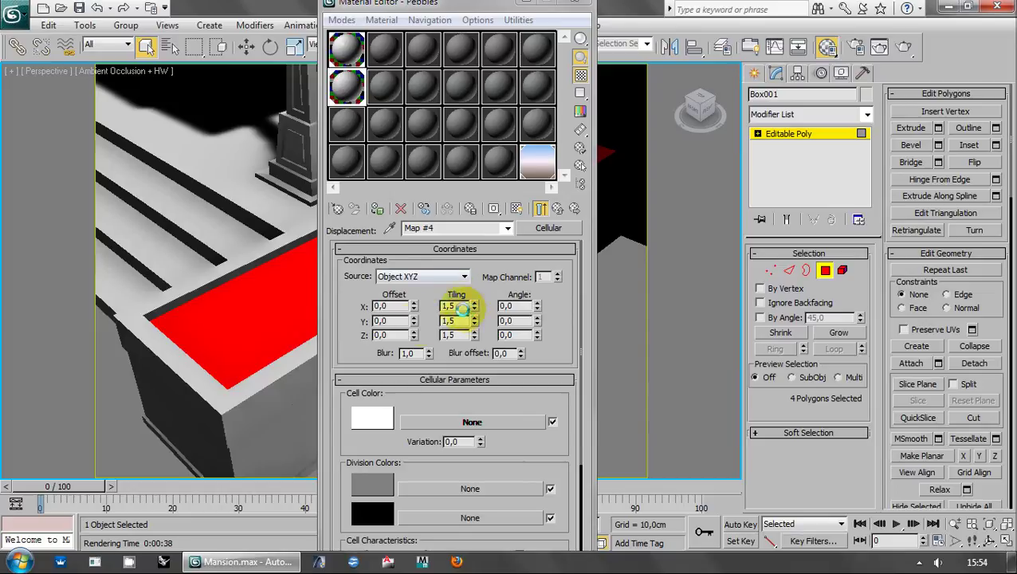
pyautogui.rightClick(236, 324)
pyautogui.click(126, 363)
pyautogui.moveTo(404, 397); pyautogui.dragTo(425, 295)
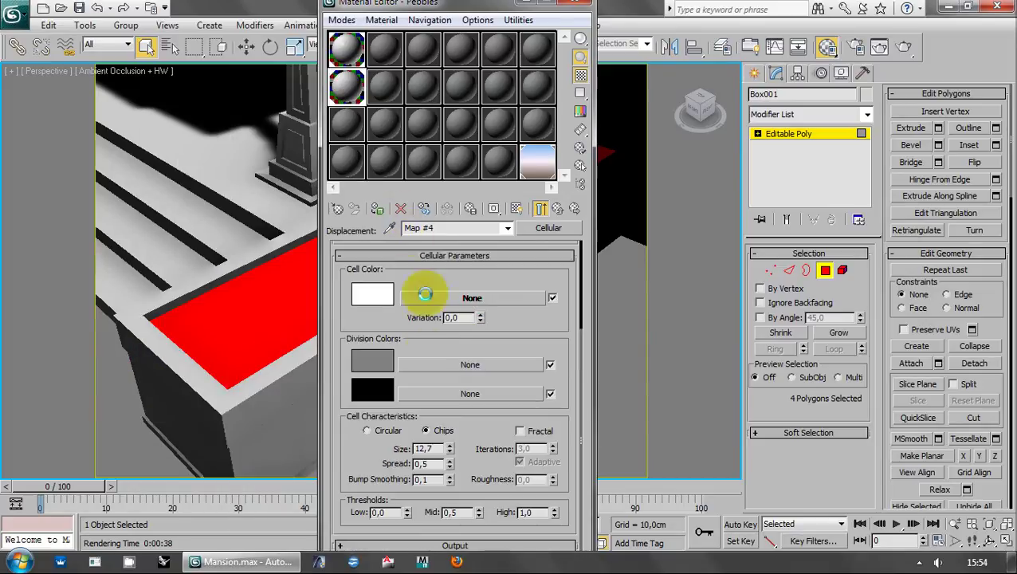
pyautogui.doubleClick(427, 448)
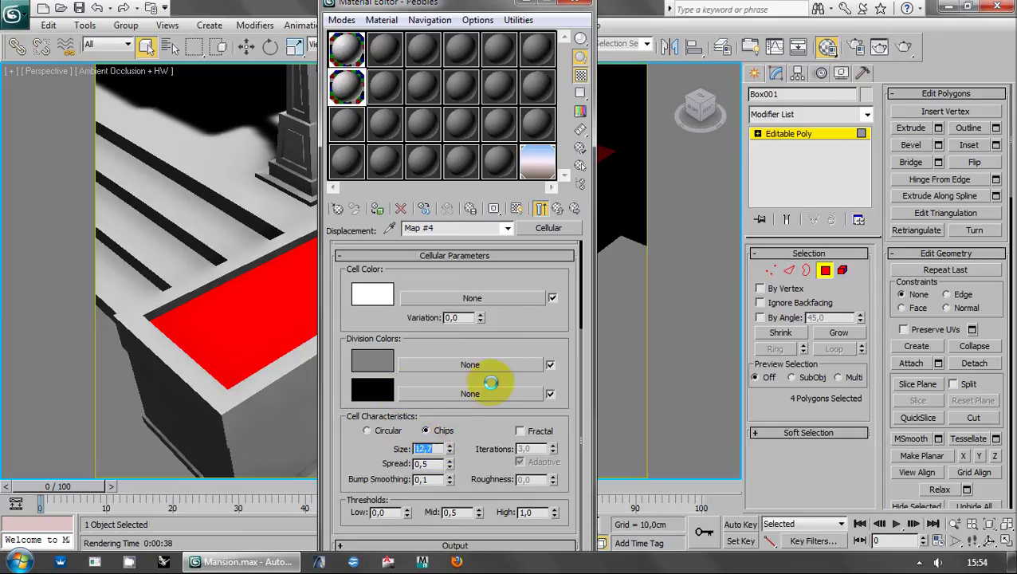
pyautogui.moveTo(517, 336); pyautogui.dragTo(527, 363)
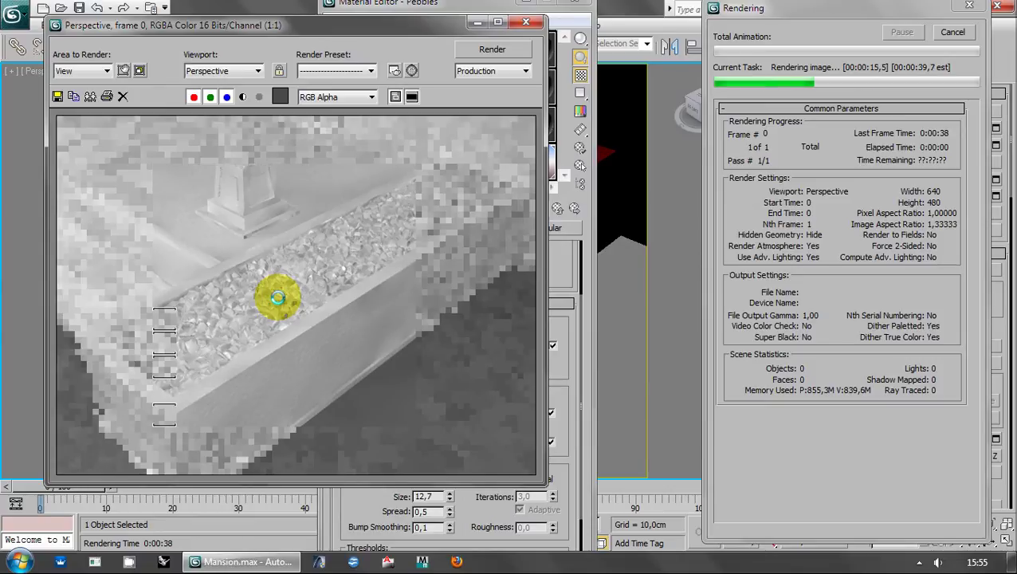
pyautogui.click(526, 21)
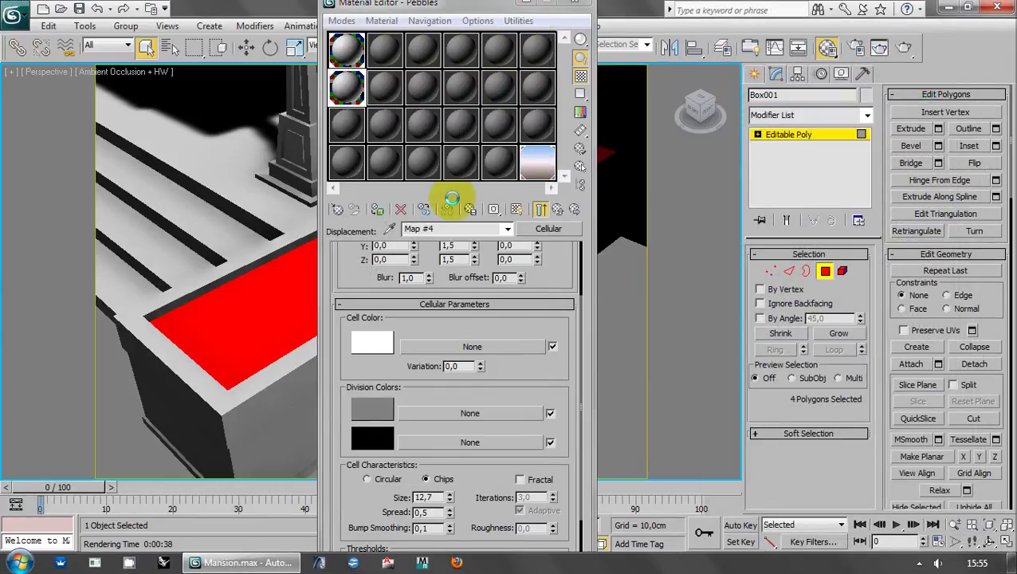
# - Reopen Pebbles, set its Displace amount to 2,0, then hide the Material Editor
pyautogui.press('m')
pyautogui.press('m')
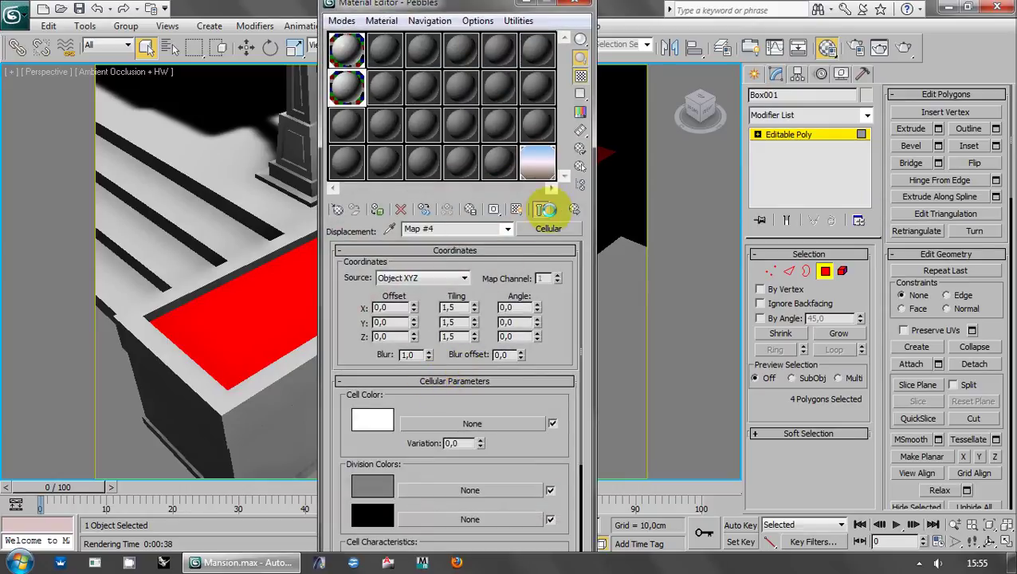
pyautogui.click(547, 209)
pyautogui.click(393, 428)
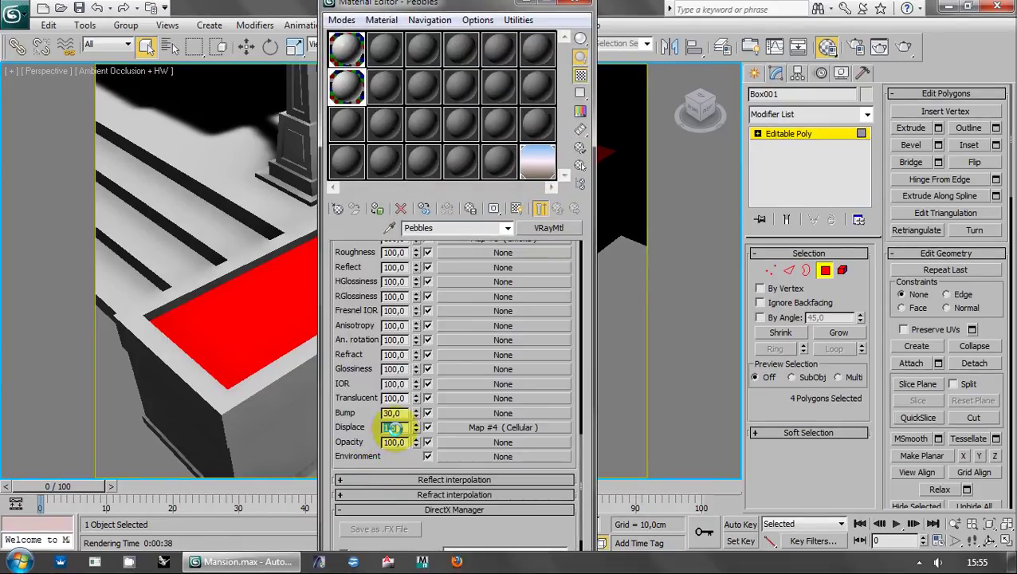
pyautogui.write('2')
pyautogui.press('Return')
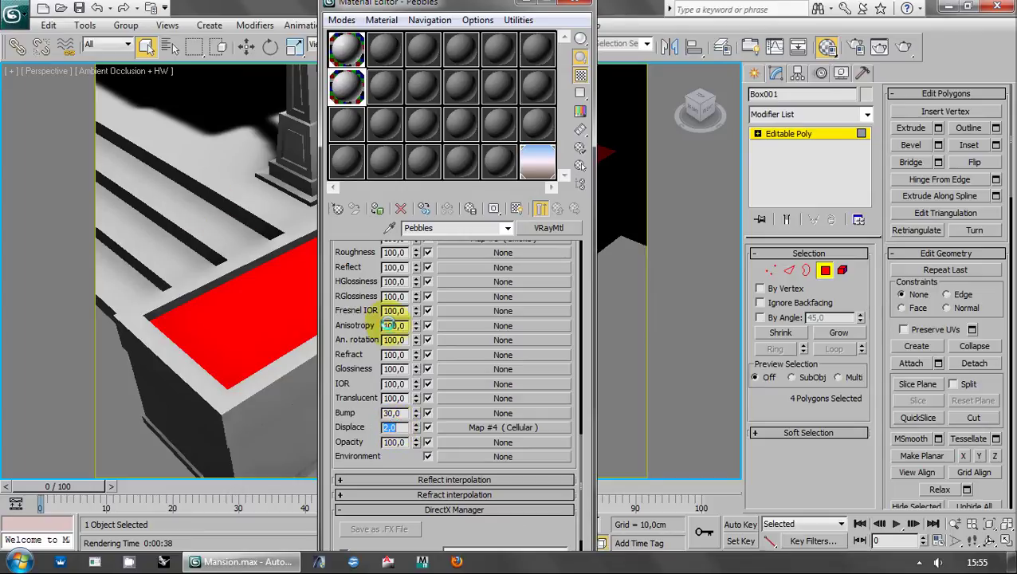
pyautogui.scroll(5, 371, 319)
pyautogui.scroll(-1, 471, 363)
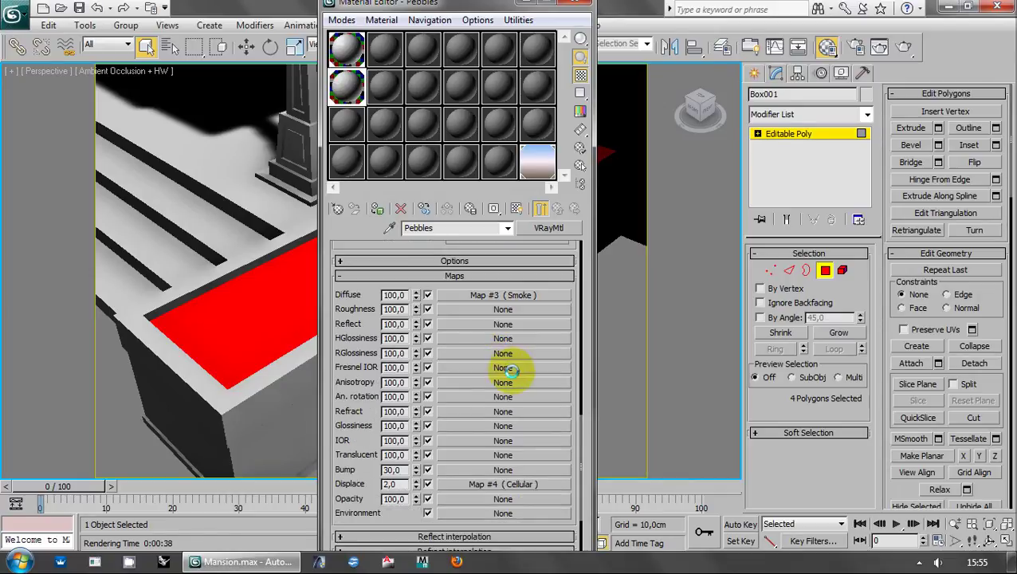
pyautogui.scroll(-3, 510, 374)
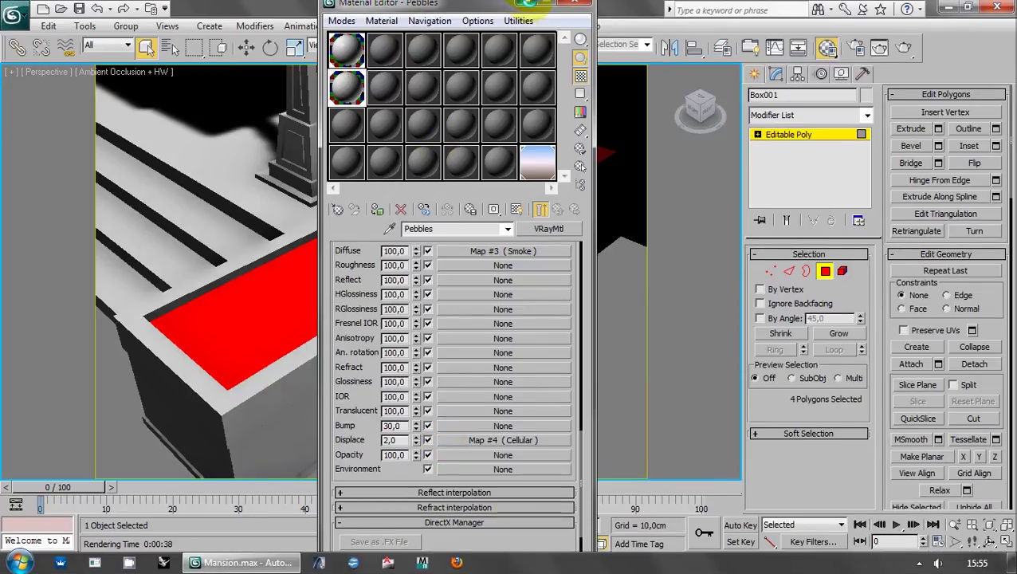
pyautogui.click(579, 3)
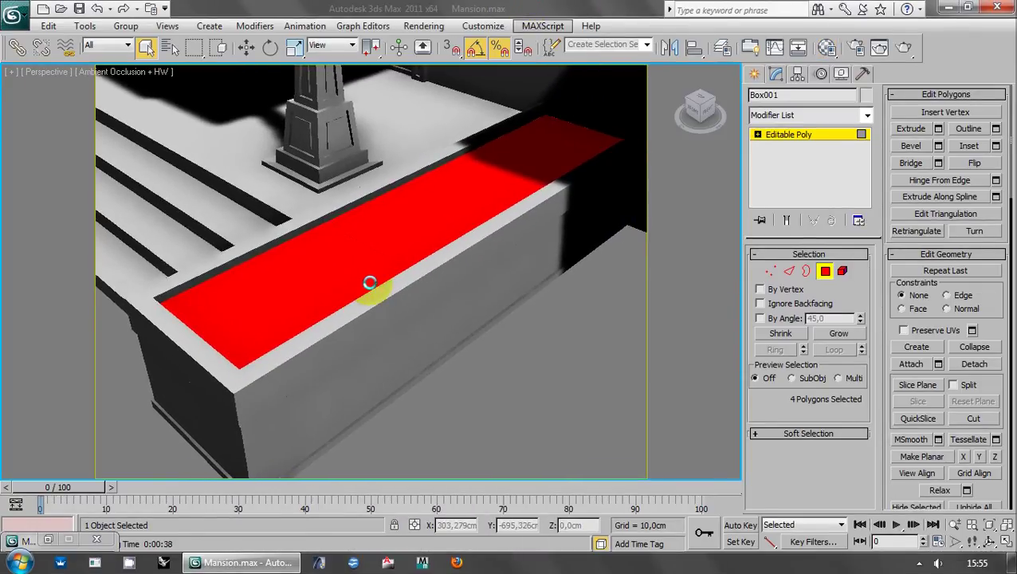
# - Assign a Dent map to the Pebbles Bump slot and preview it enlarged
pyautogui.press('m')
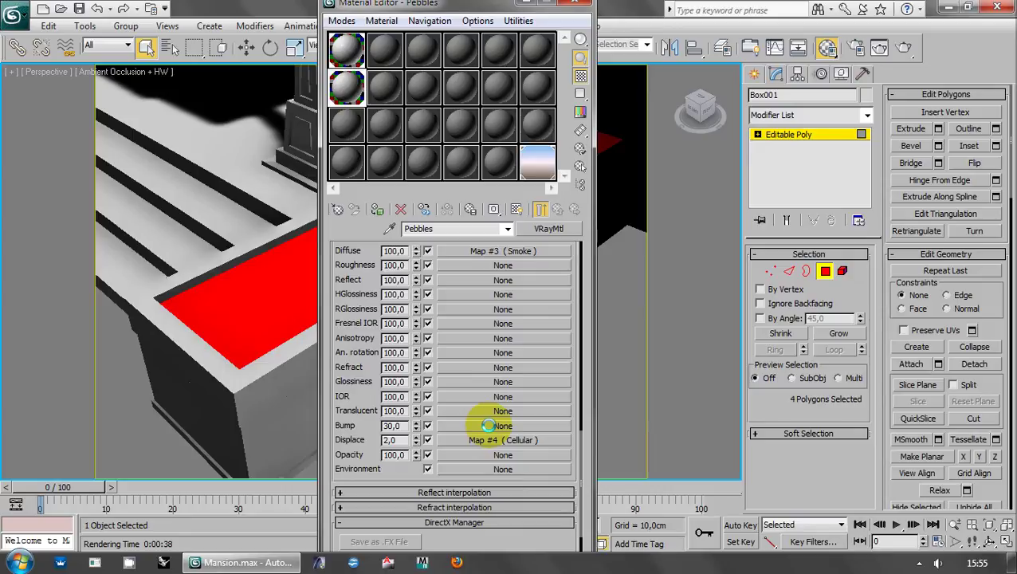
pyautogui.click(488, 425)
pyautogui.click(443, 265)
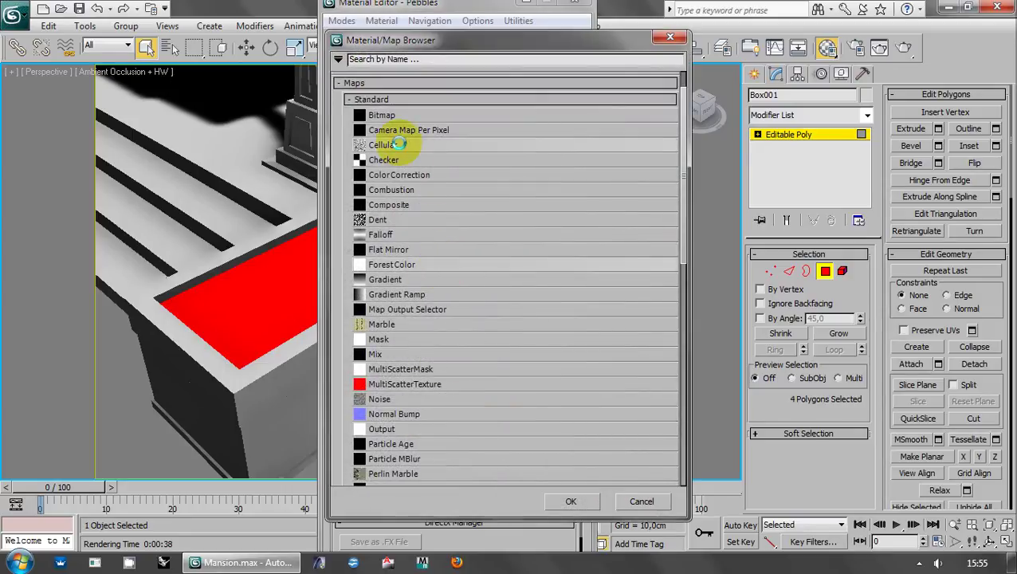
pyautogui.click(383, 220)
pyautogui.click(383, 220)
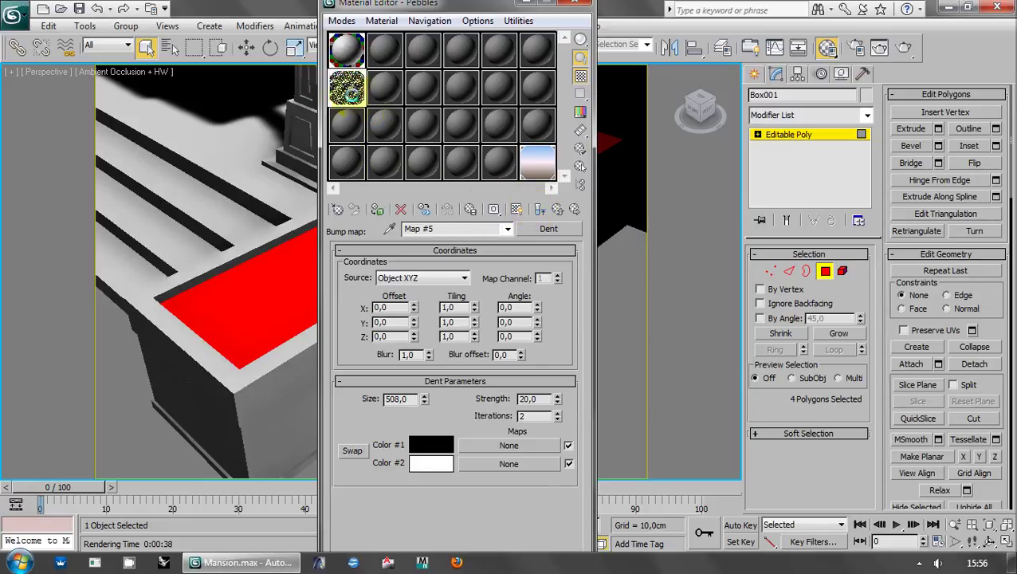
pyautogui.doubleClick(347, 88)
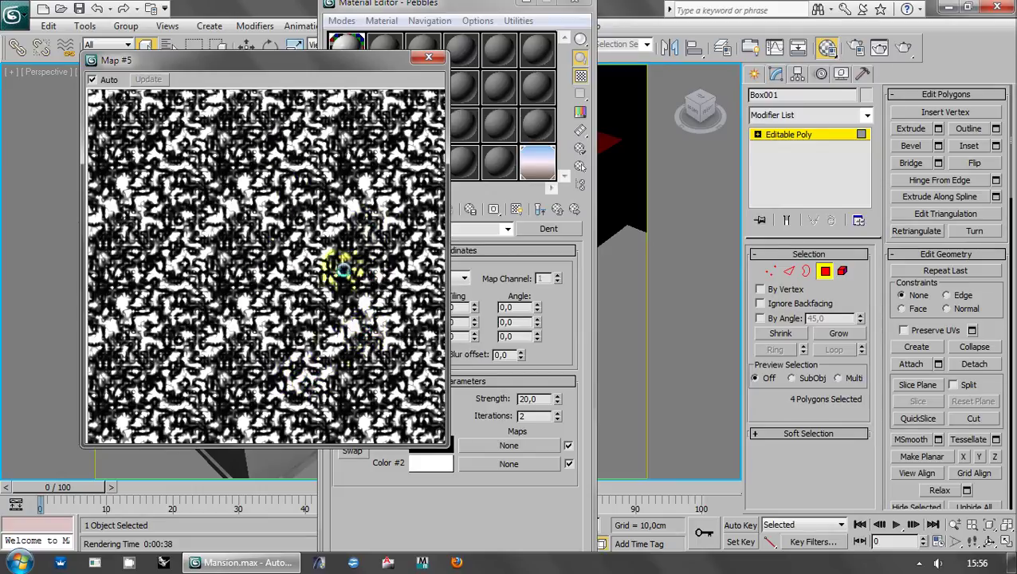
pyautogui.click(423, 56)
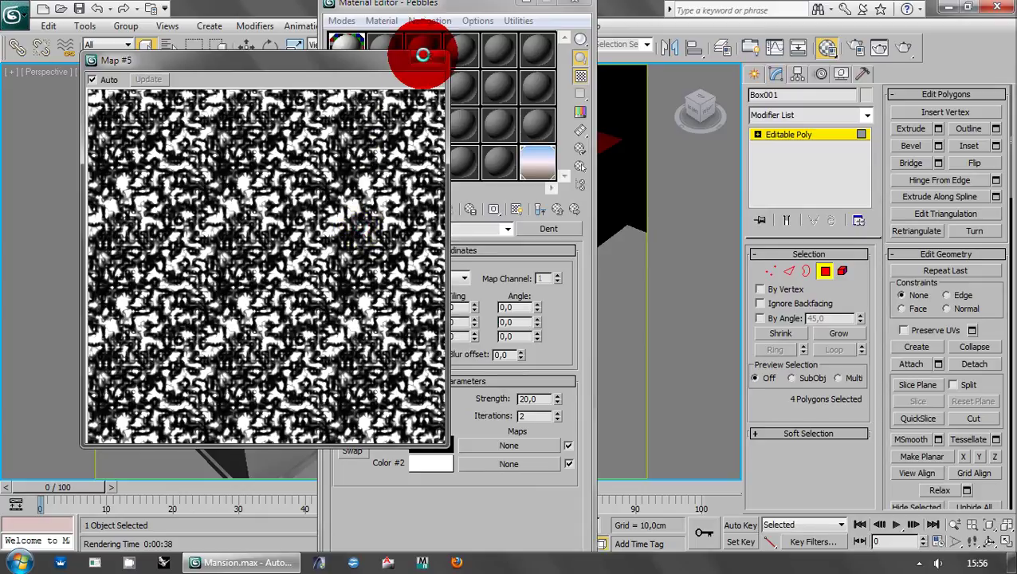
# - Set the Pebbles bump strength to 15
pyautogui.click(558, 209)
pyautogui.doubleClick(396, 425)
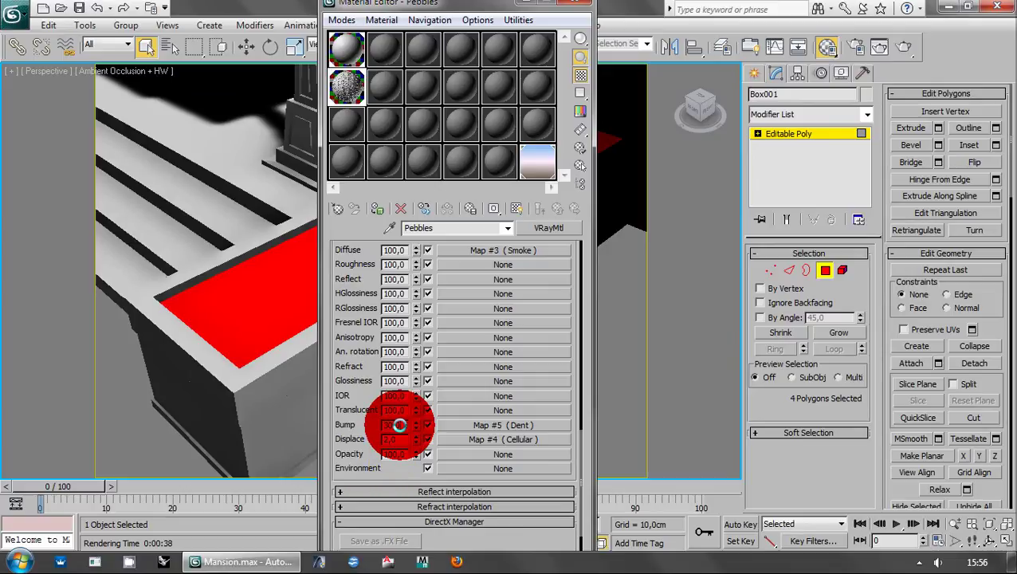
pyautogui.write('15')
pyautogui.press('Return')
pyautogui.rightClick(396, 425)
pyautogui.click(517, 425)
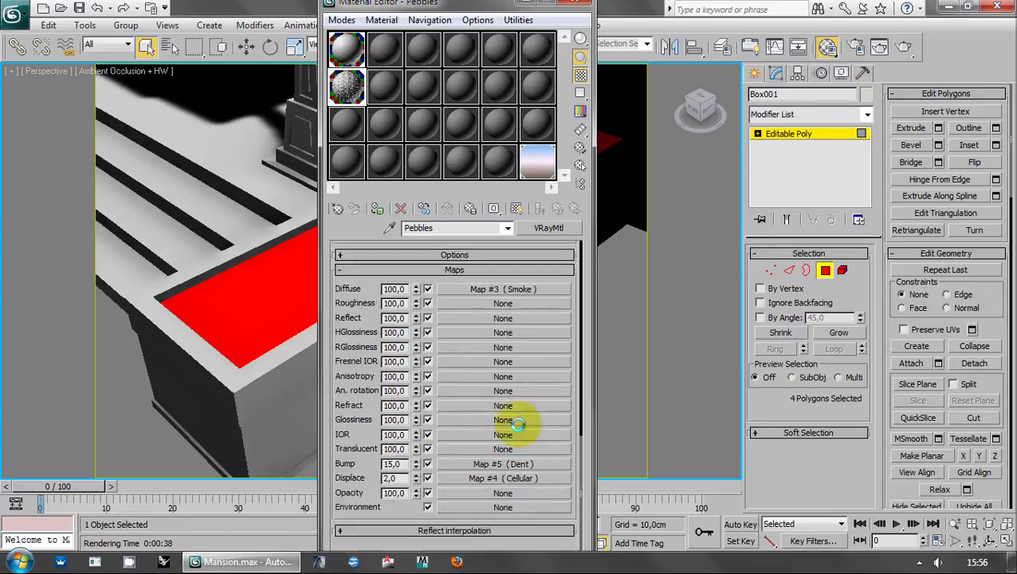
# - Tile the Dent bump map 30 on X, Y and Z
pyautogui.click(516, 425)
pyautogui.doubleClick(461, 306)
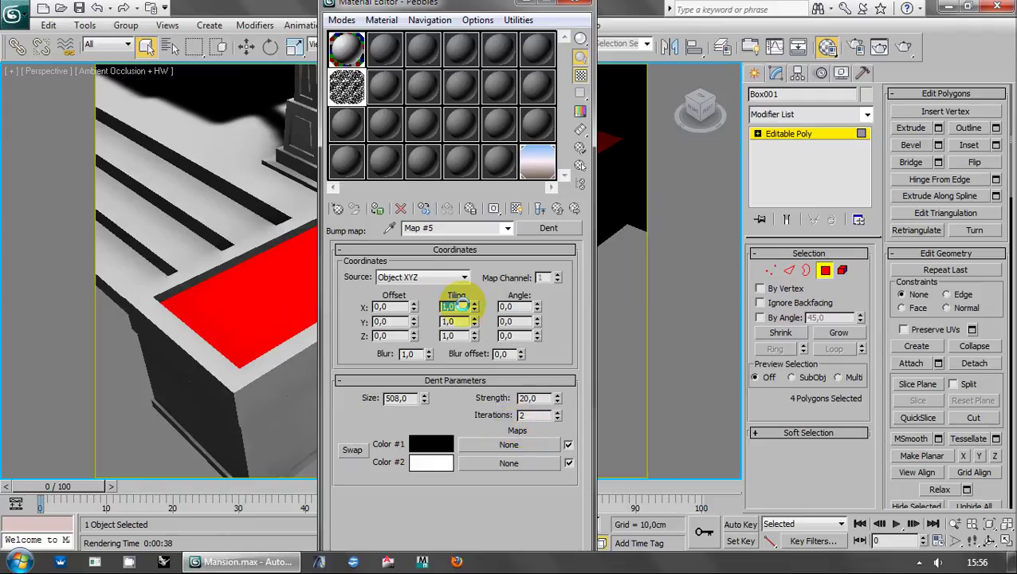
pyautogui.write('30')
pyautogui.press('Tab')
pyautogui.write('30')
pyautogui.press('Tab')
pyautogui.write('30')
pyautogui.press('Tab')
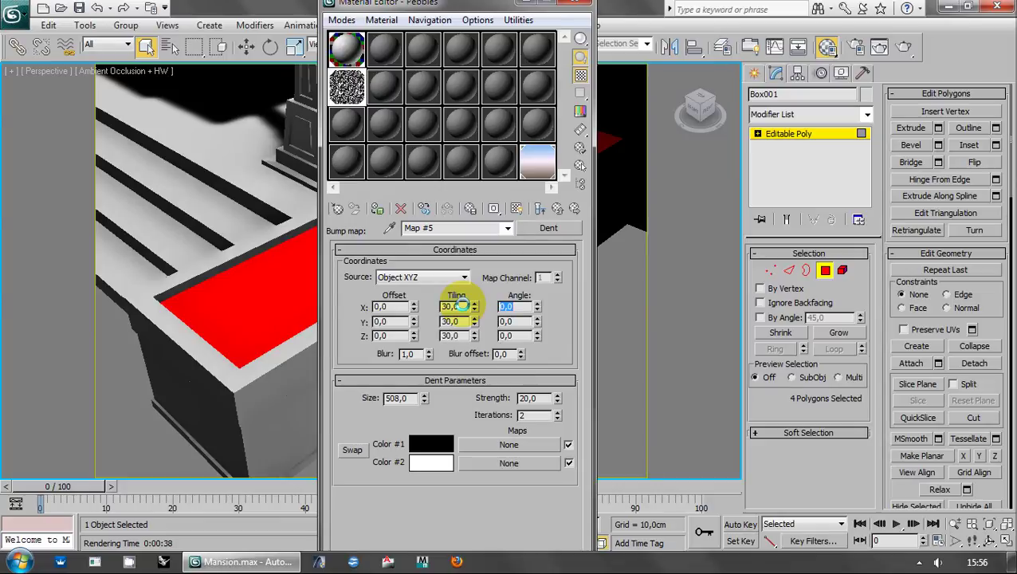
# - Move the Material Editor aside and minimise it to see the planter
pyautogui.moveTo(470, 2); pyautogui.dragTo(756, 30)
pyautogui.scroll(5, 415, 268)
pyautogui.scroll(-3, 418, 270)
pyautogui.scroll(5, 416, 270)
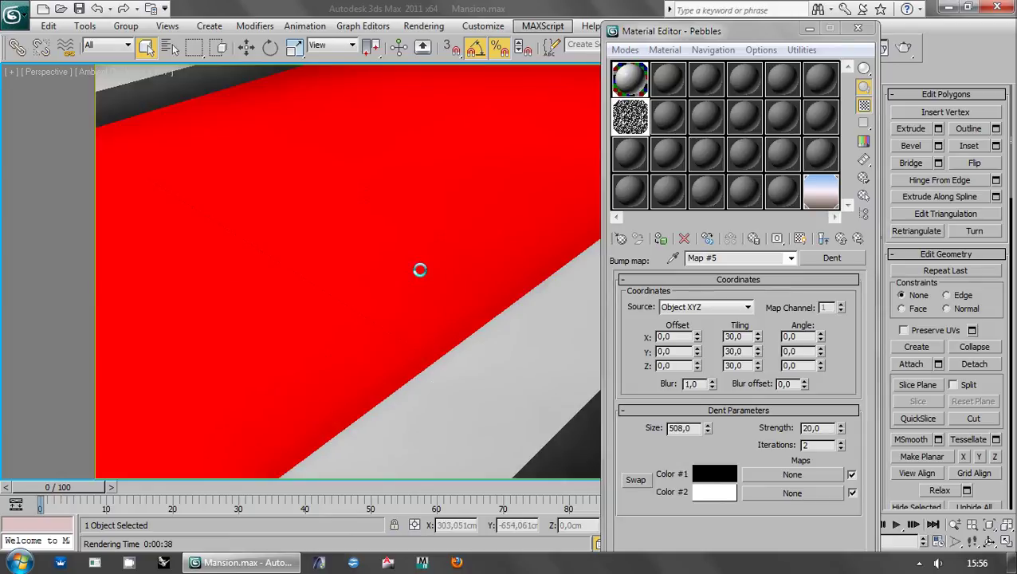
pyautogui.scroll(-2, 439, 279)
pyautogui.scroll(-5, 443, 283)
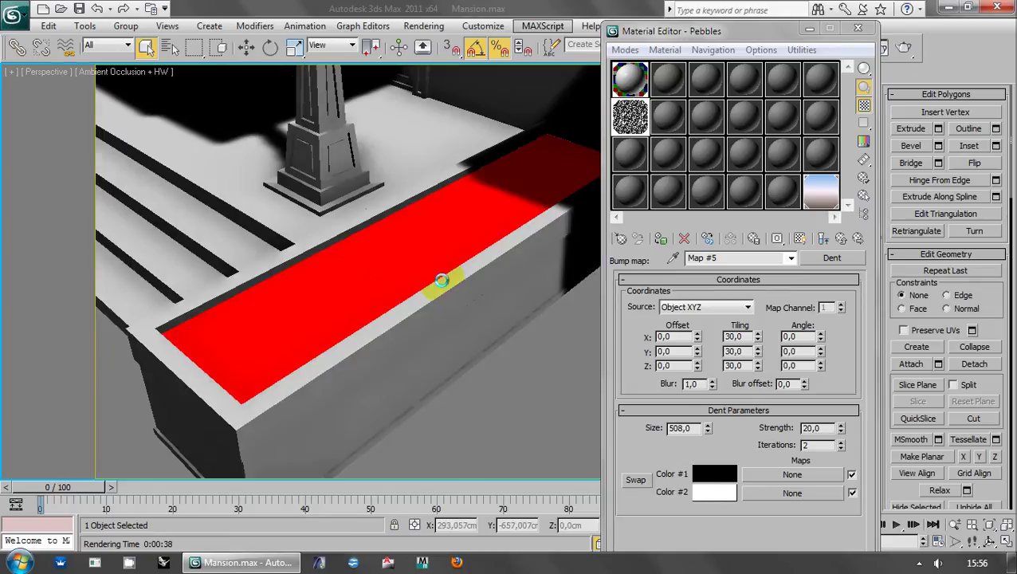
pyautogui.click(829, 30)
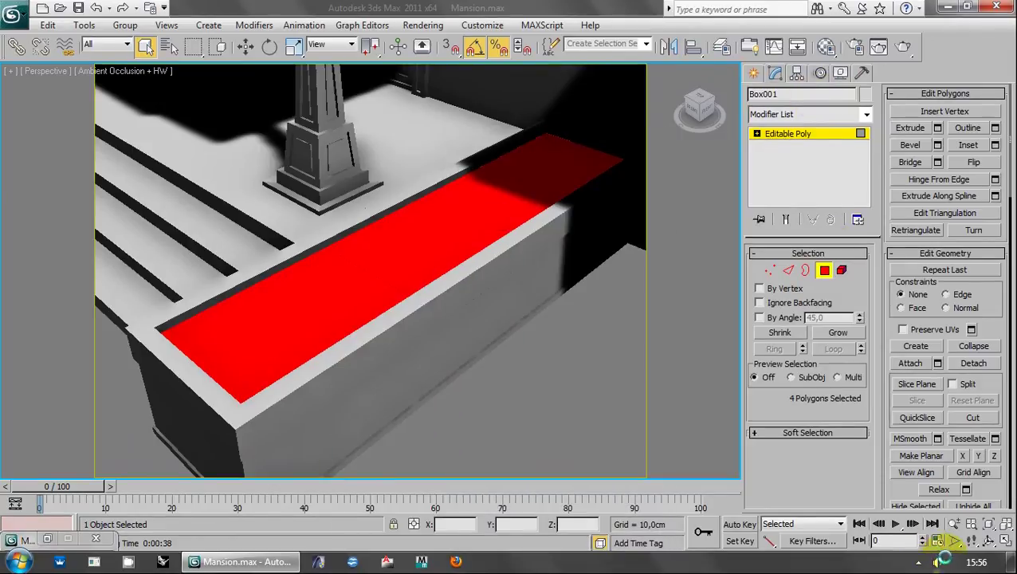
# - Zoom in on the red planter top, render the perspective view, then close the render
pyautogui.click(954, 524)
pyautogui.moveTo(429, 339); pyautogui.dragTo(453, 334)
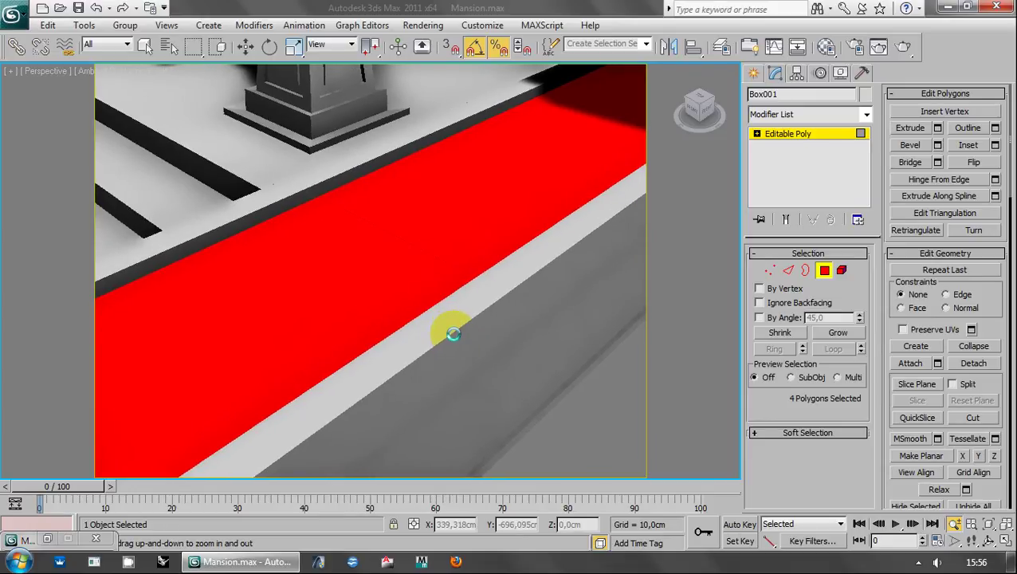
pyautogui.hotkey('shift', 'q')
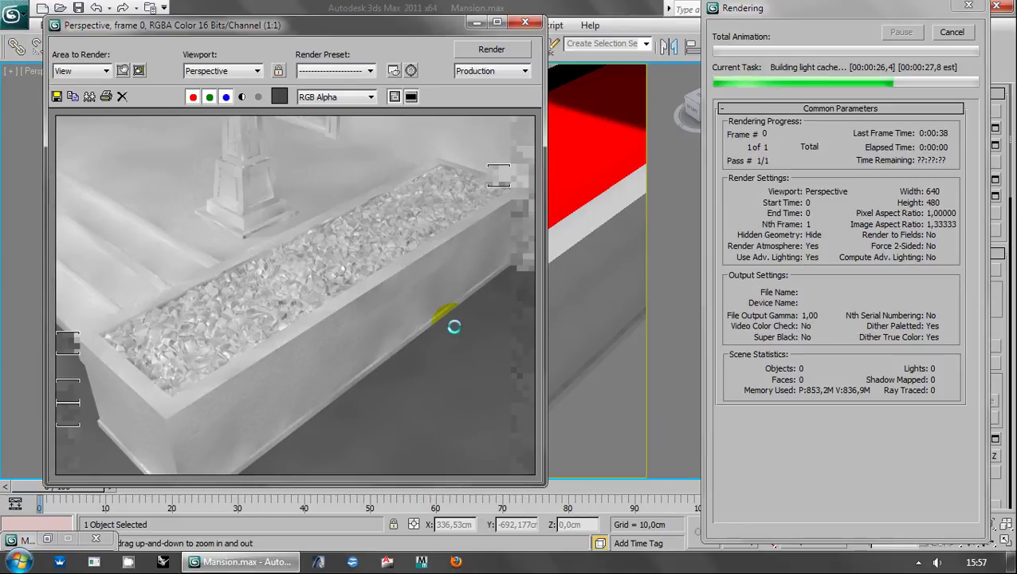
pyautogui.click(453, 326)
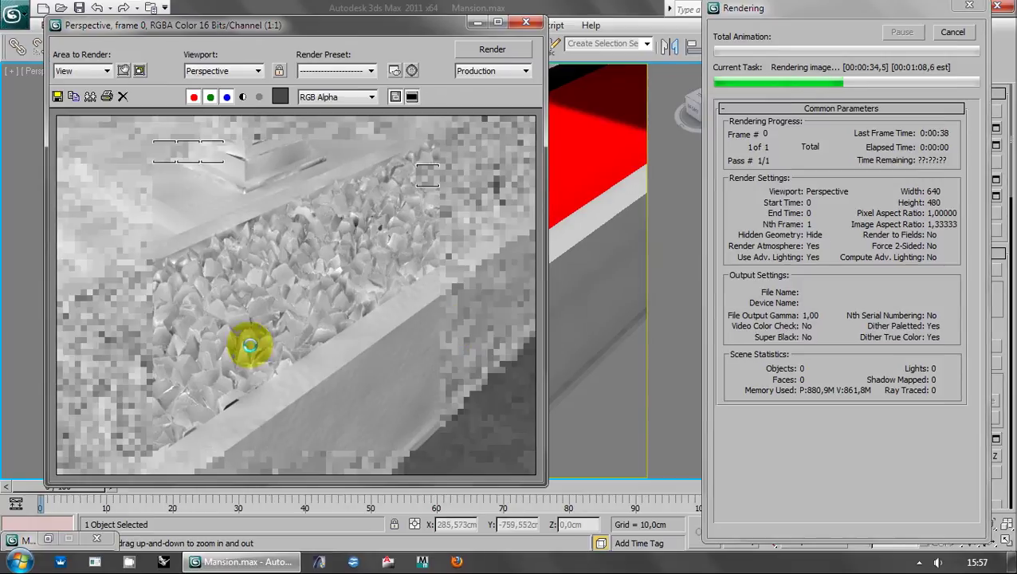
pyautogui.click(532, 25)
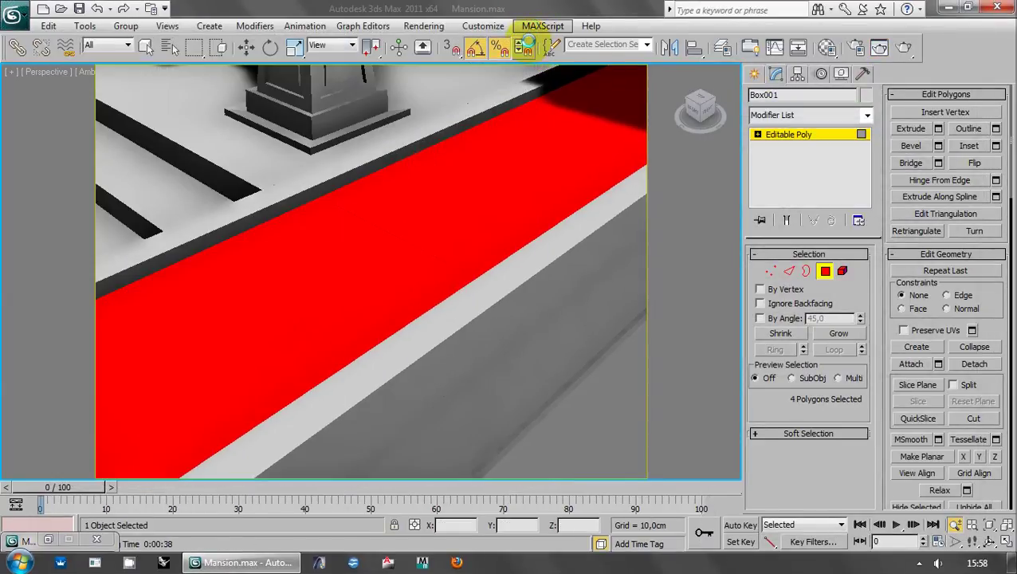
# - Lower the Pebbles material's Displace amount from 2,0 to 1,5
pyautogui.click(522, 47)
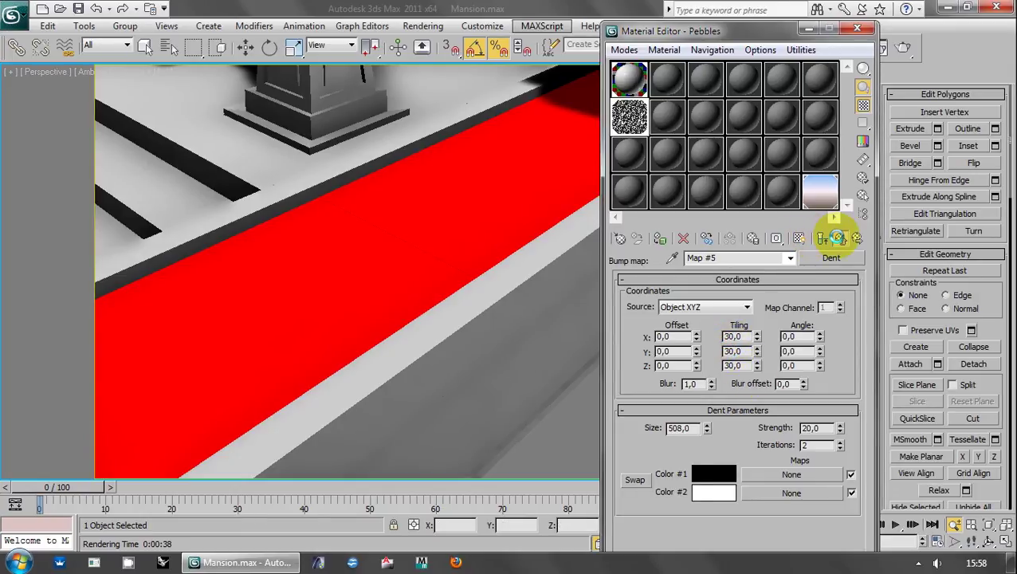
pyautogui.click(841, 236)
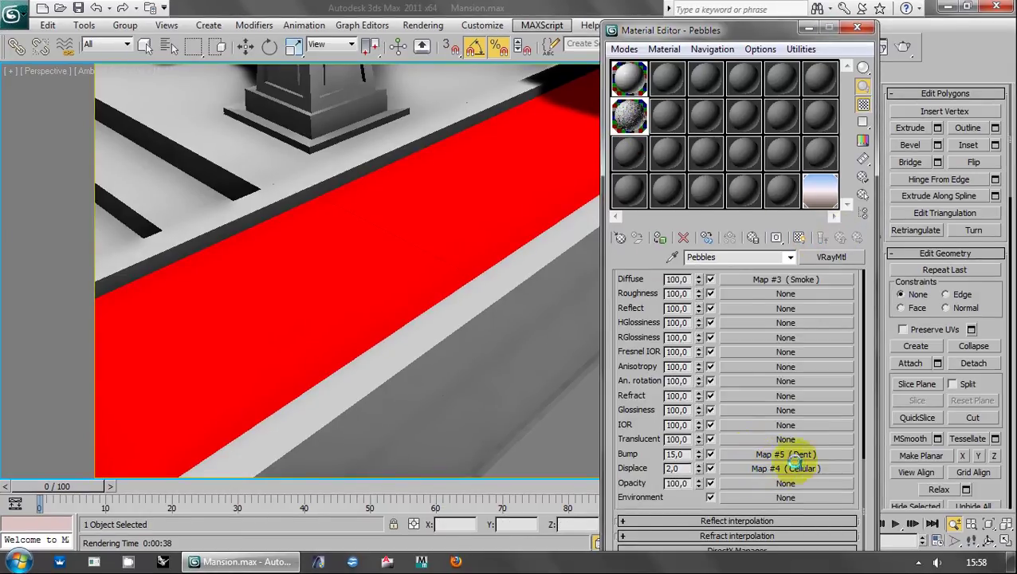
pyautogui.doubleClick(676, 469)
pyautogui.write('1,5')
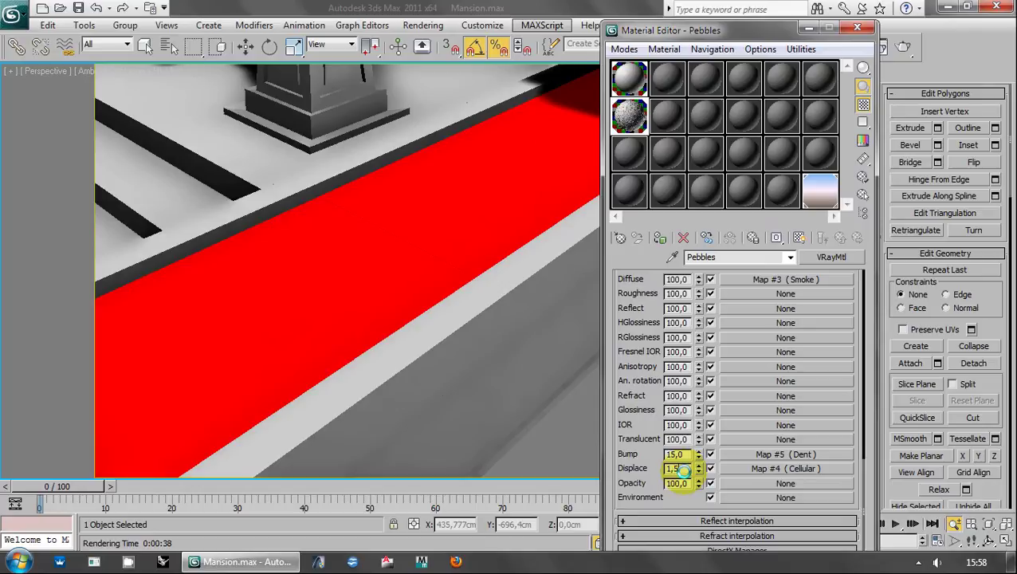
pyautogui.press('Return')
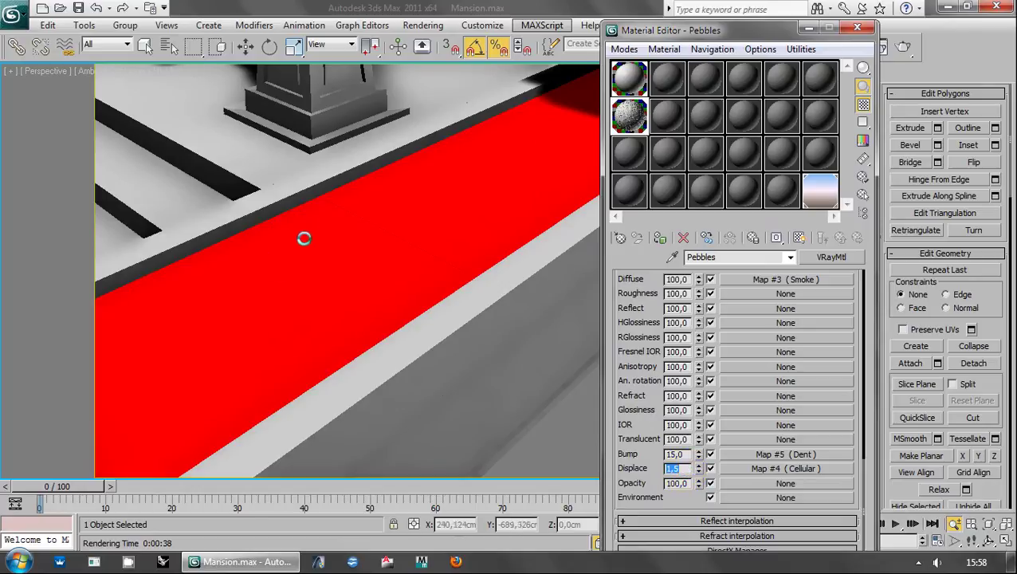
pyautogui.click(857, 30)
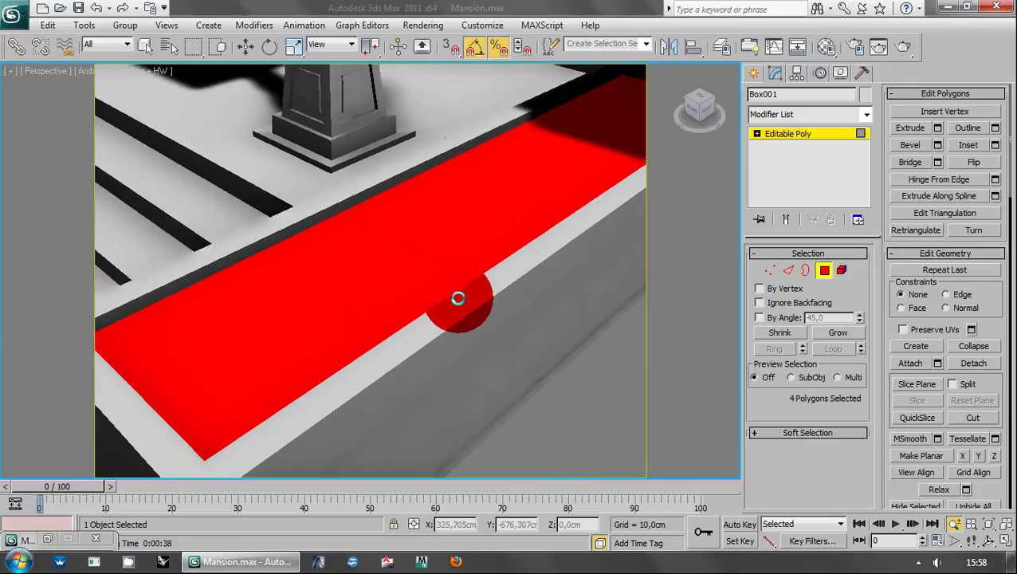
# - Orbit, pan and zoom the viewport to inspect the planter's side, corner and long side
pyautogui.keyDown('alt'); pyautogui.moveTo(459, 294); pyautogui.dragTo(467, 299, button='middle'); pyautogui.keyUp('alt')
pyautogui.scroll(-8, 467, 299)
pyautogui.scroll(-2, 391, 311)
pyautogui.scroll(2, 399, 304)
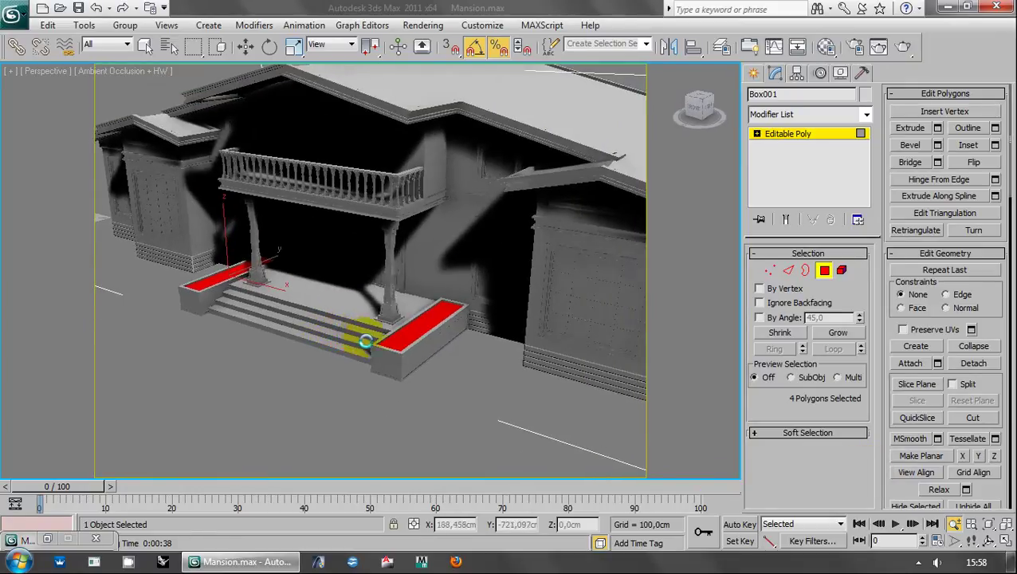
pyautogui.scroll(2, 364, 336)
pyautogui.scroll(2, 391, 368)
pyautogui.scroll(2, 391, 377)
pyautogui.moveTo(395, 362); pyautogui.dragTo(395, 345, button='middle')
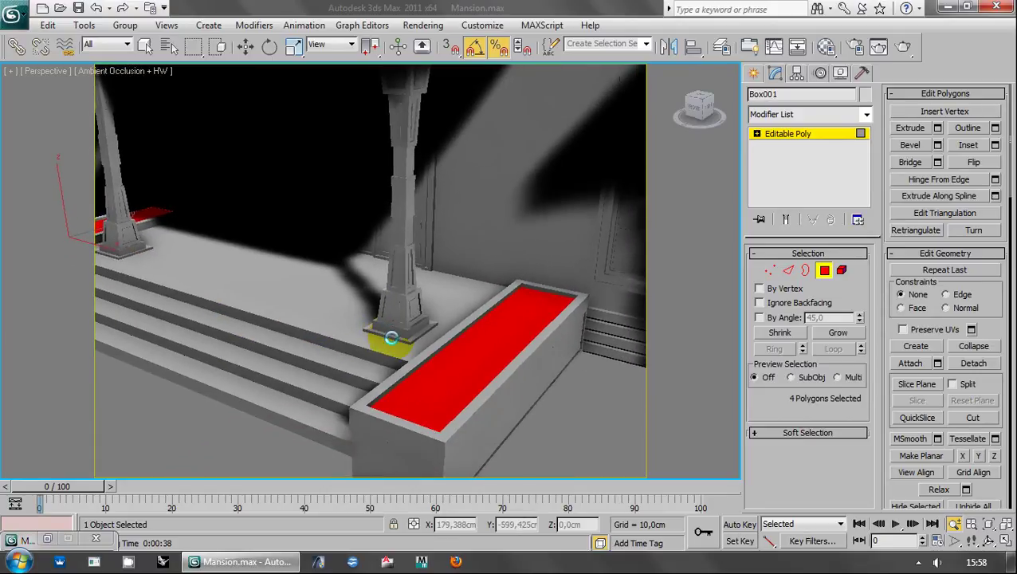
pyautogui.scroll(1, 394, 344)
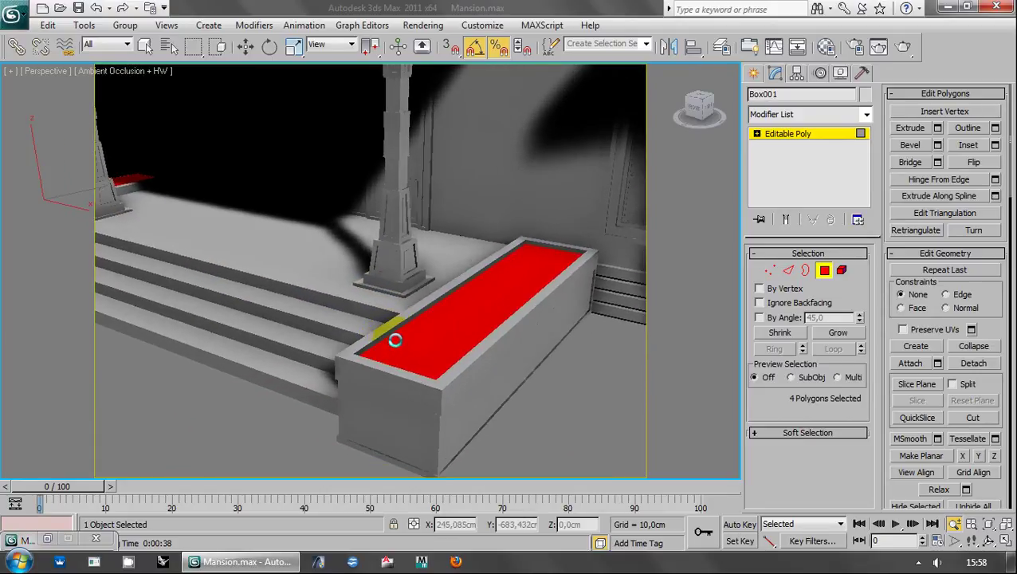
pyautogui.scroll(1, 397, 335)
pyautogui.scroll(1, 399, 339)
pyautogui.scroll(1, 386, 346)
pyautogui.keyDown('alt'); pyautogui.moveTo(386, 346); pyautogui.dragTo(381, 346, button='middle'); pyautogui.keyUp('alt')
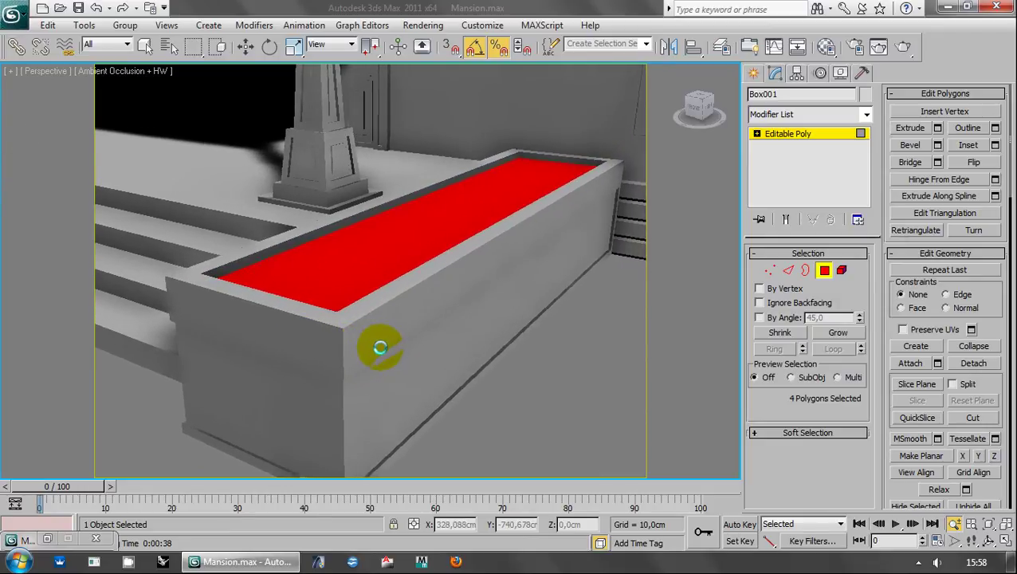
pyautogui.scroll(1, 380, 347)
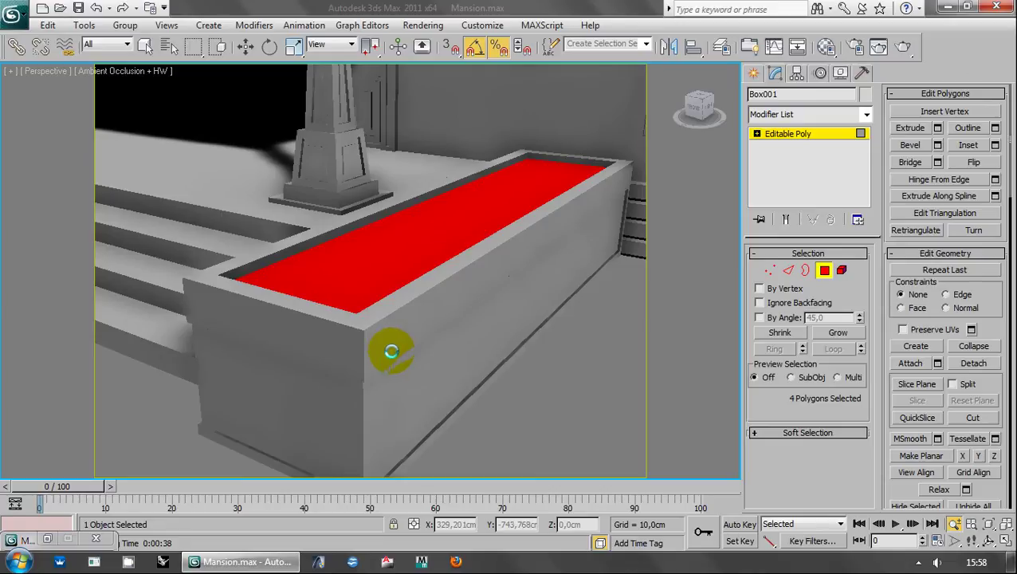
# - Review the Cellular displacement map: Chips cells, size 12,7, tiling 1,5 on X, Y and Z
pyautogui.press('m')
pyautogui.click(742, 465)
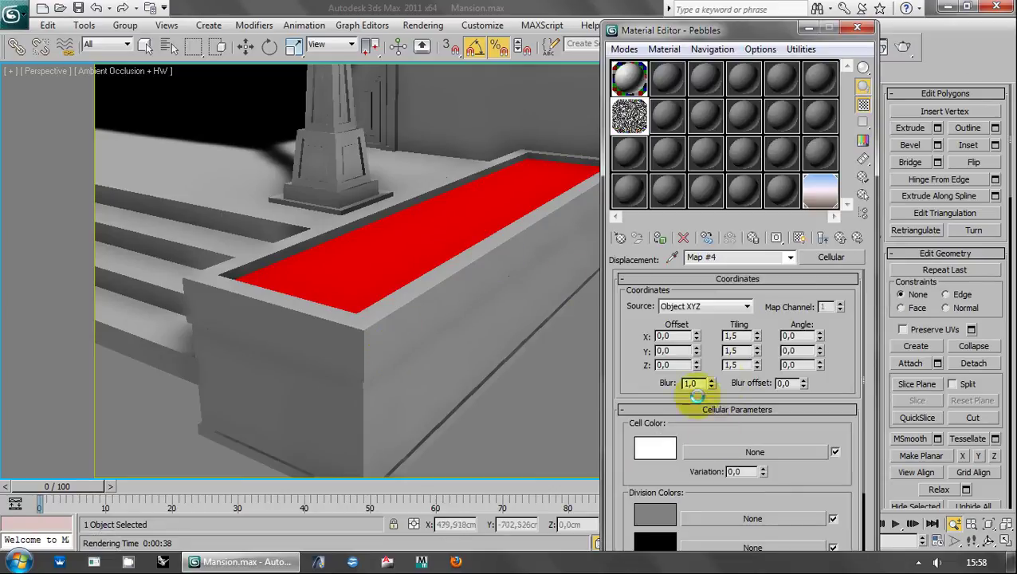
pyautogui.moveTo(718, 323); pyautogui.dragTo(757, 232)
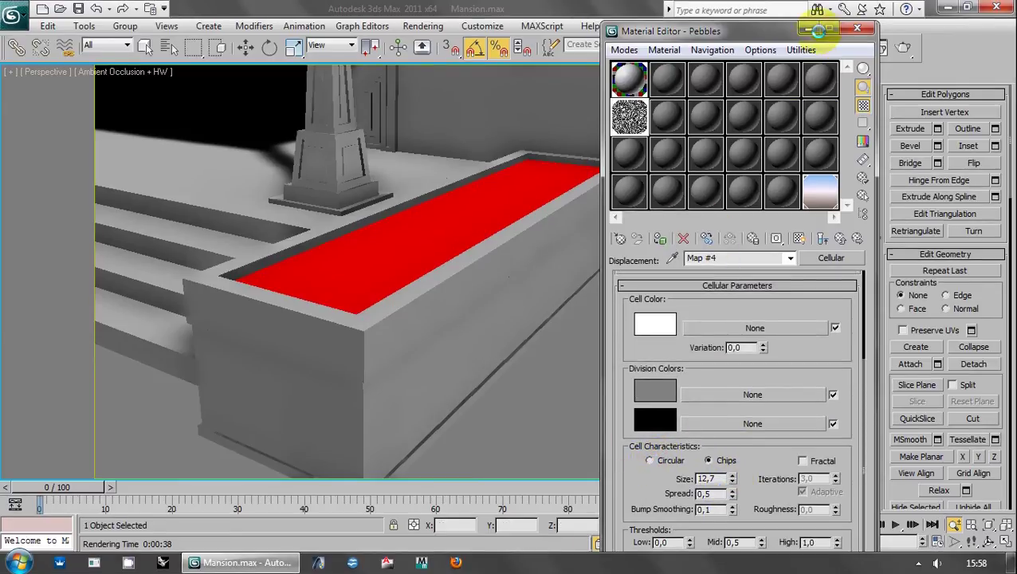
pyautogui.click(818, 31)
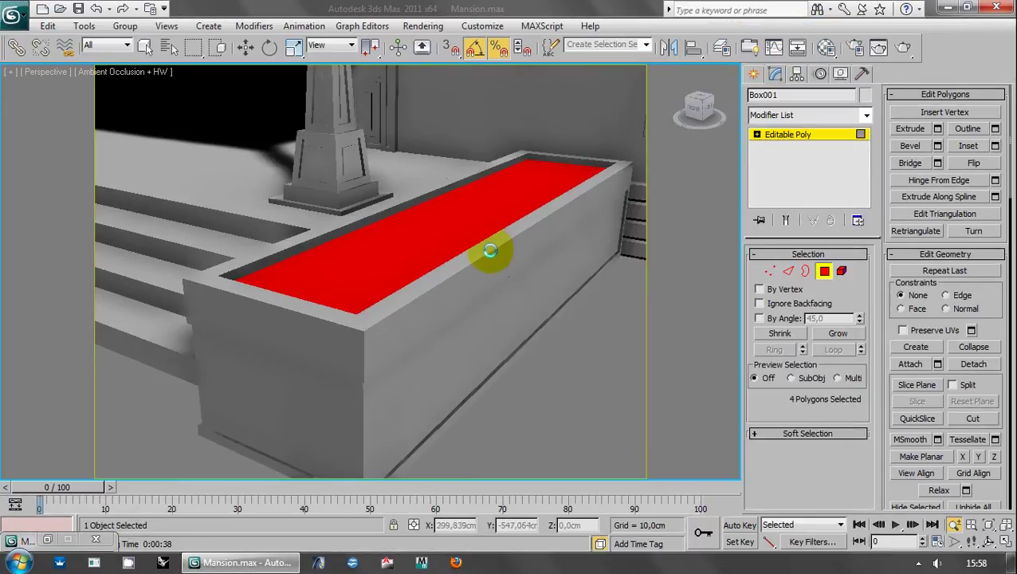
pyautogui.moveTo(490, 251)
pyautogui.keyDown('alt'); pyautogui.mouseDown(button='middle')
pyautogui.moveTo(493, 261)
pyautogui.moveTo(448, 291)
pyautogui.moveTo(495, 314)
pyautogui.mouseUp(button='middle'); pyautogui.keyUp('alt')
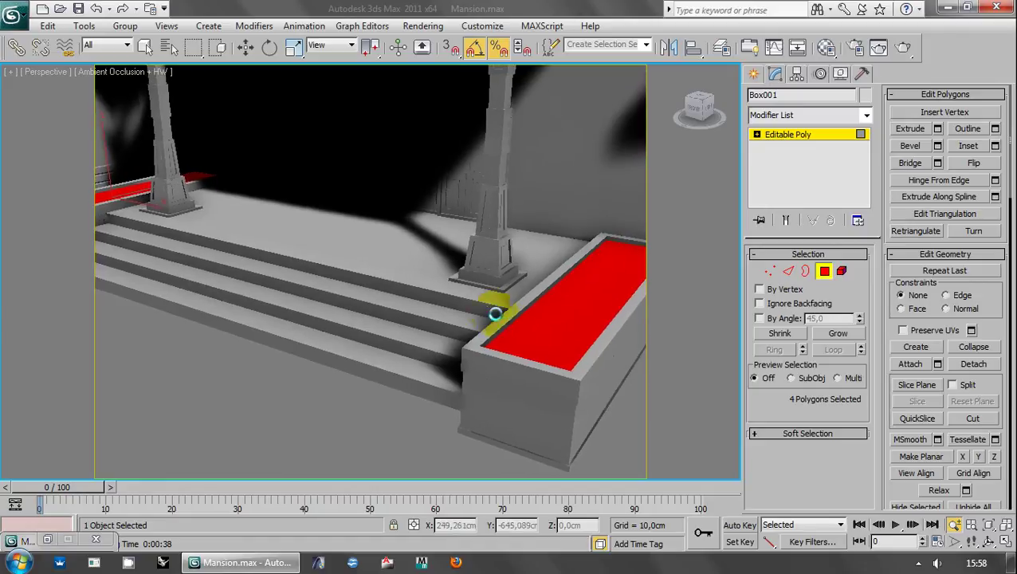
# - Frame the steps and planter from a low front angle and start a test render
pyautogui.scroll(-2, 415, 302)
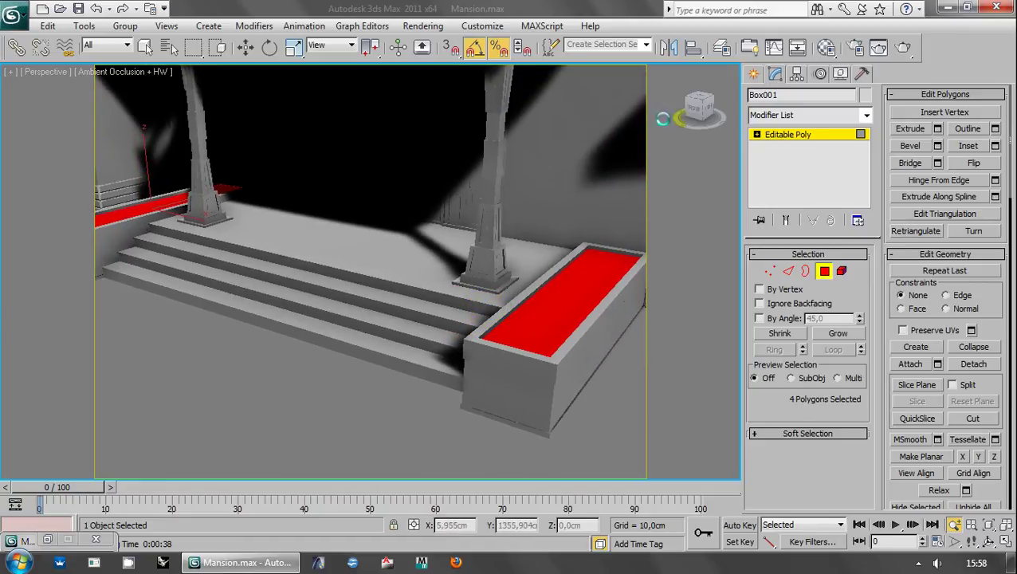
pyautogui.click(687, 109)
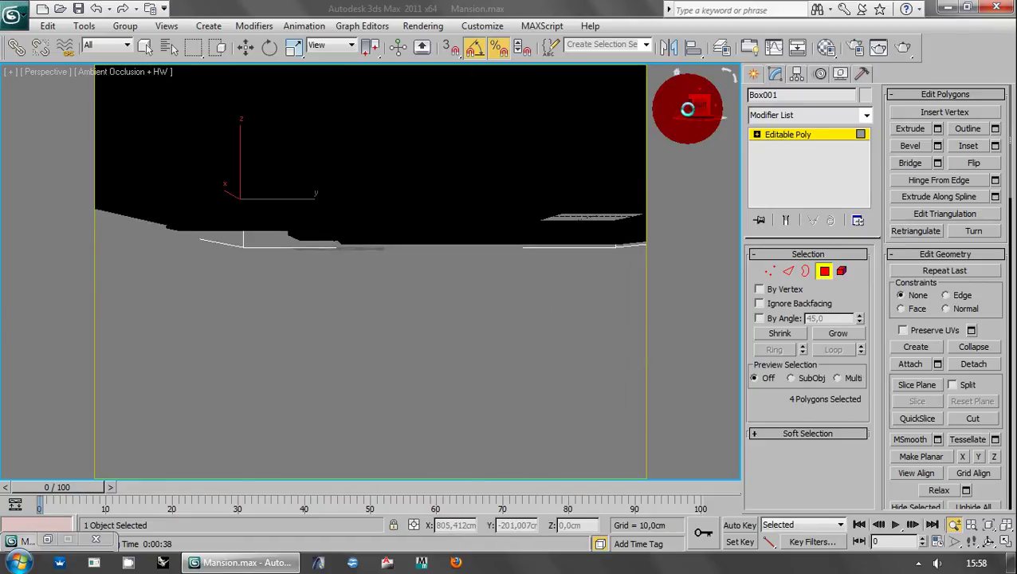
pyautogui.moveTo(445, 404)
pyautogui.keyDown('alt'); pyautogui.mouseDown(button='middle')
pyautogui.moveTo(440, 372)
pyautogui.moveTo(464, 376)
pyautogui.moveTo(456, 370)
pyautogui.mouseUp(button='middle'); pyautogui.keyUp('alt')
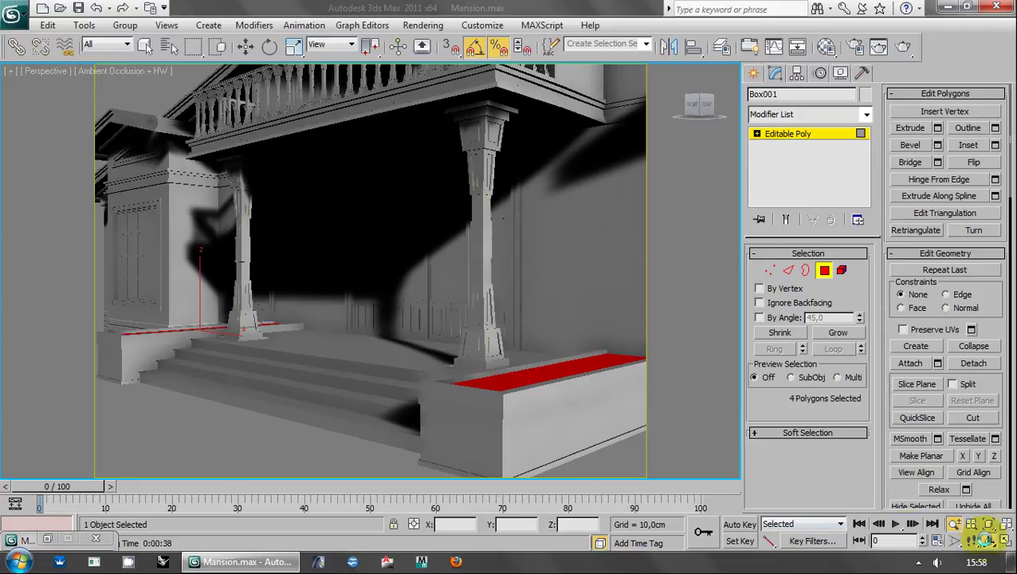
pyautogui.click(985, 540)
pyautogui.moveTo(331, 128)
pyautogui.mouseDown()
pyautogui.moveTo(368, 118)
pyautogui.moveTo(362, 232)
pyautogui.moveTo(353, 115)
pyautogui.moveTo(369, 145)
pyautogui.moveTo(366, 166)
pyautogui.moveTo(367, 110)
pyautogui.mouseUp()
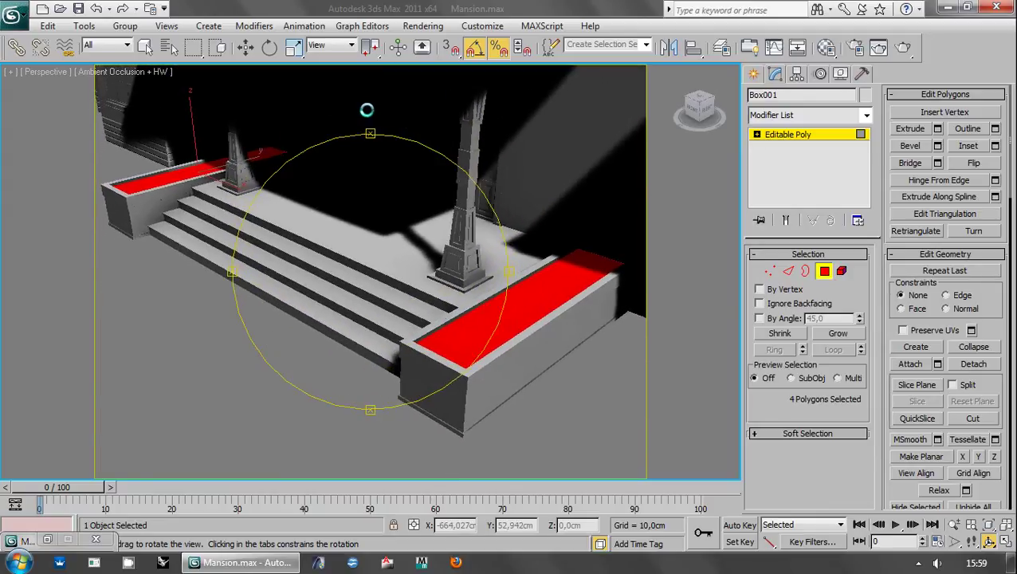
pyautogui.rightClick(359, 145)
pyautogui.hotkey('shift', 'q')
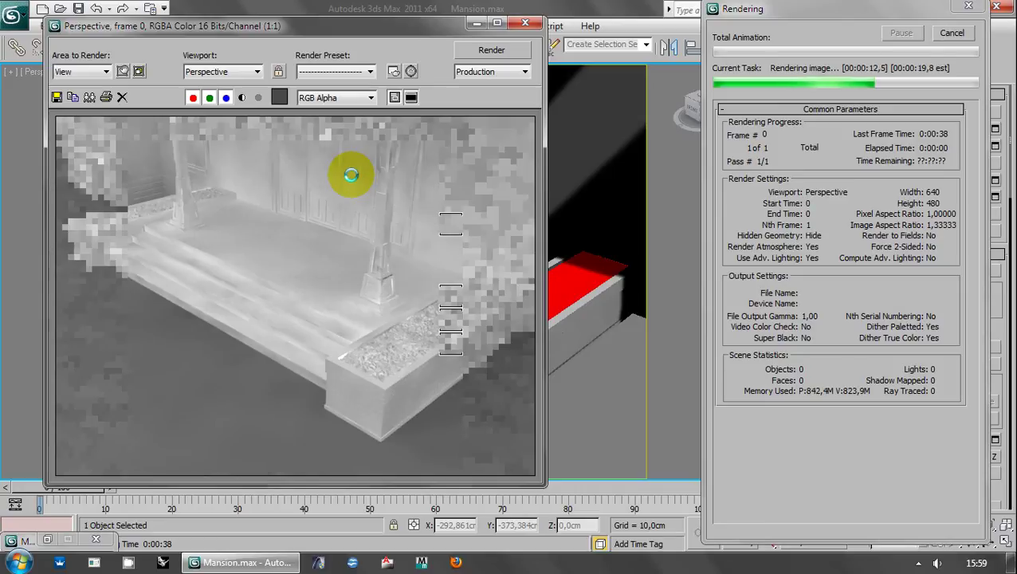
# - Raise DMC min samples to 9 and lower the adaptive amount and noise threshold
pyautogui.click(519, 24)
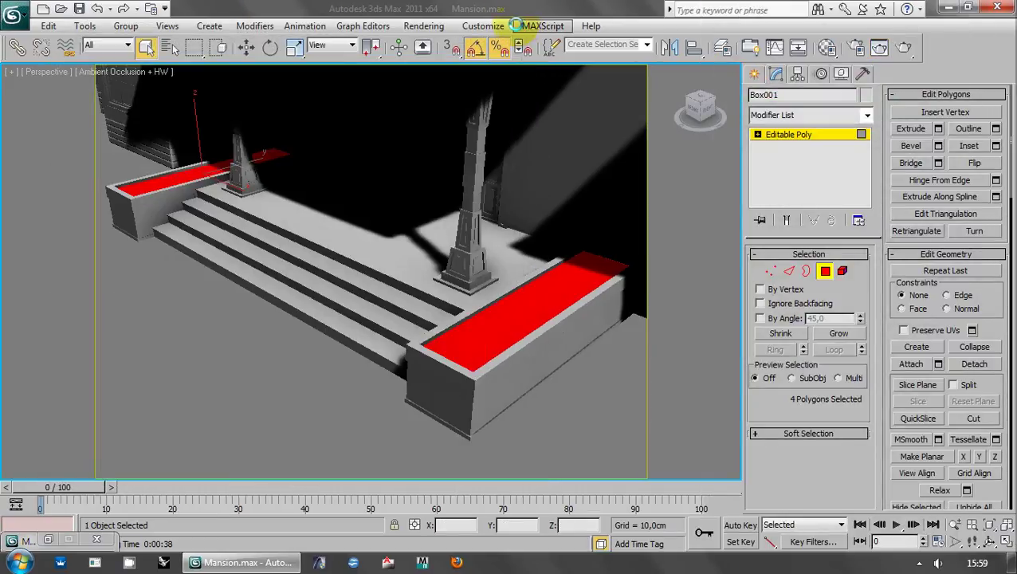
pyautogui.press('F10')
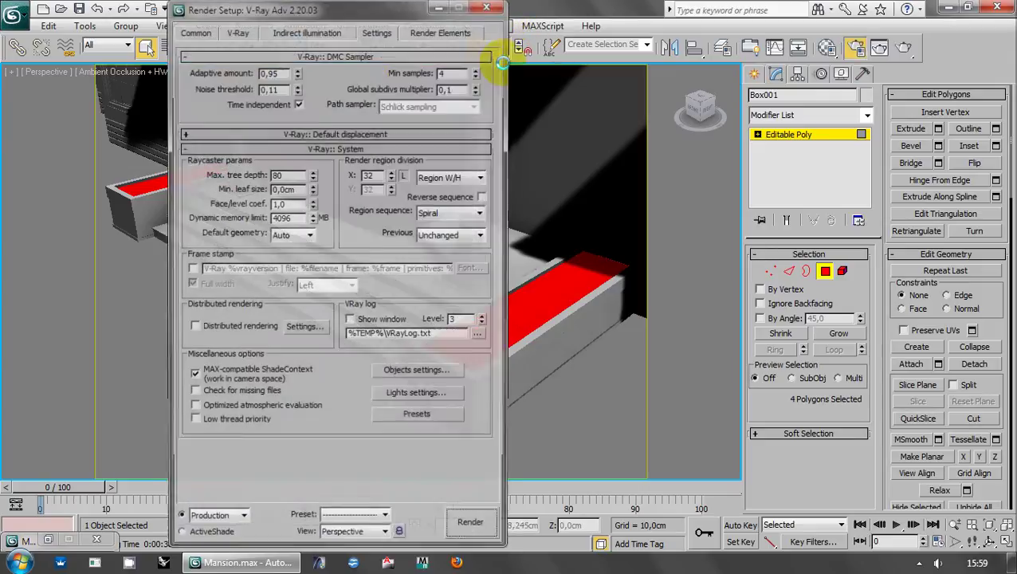
pyautogui.click(477, 68)
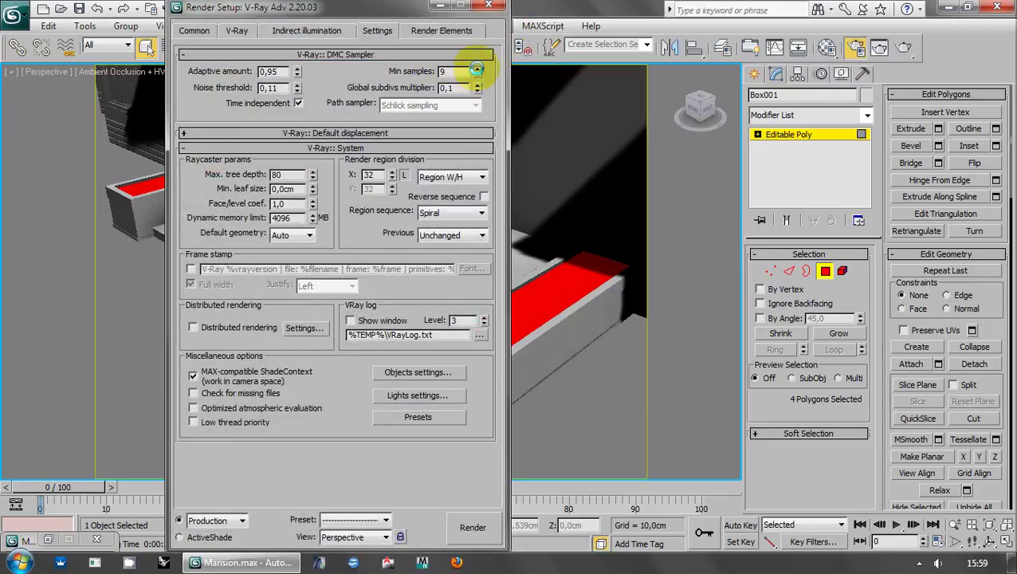
pyautogui.click(297, 75)
pyautogui.click(296, 91)
# - Set light cache subdivs to 300 and increase its number of passes
pyautogui.click(306, 30)
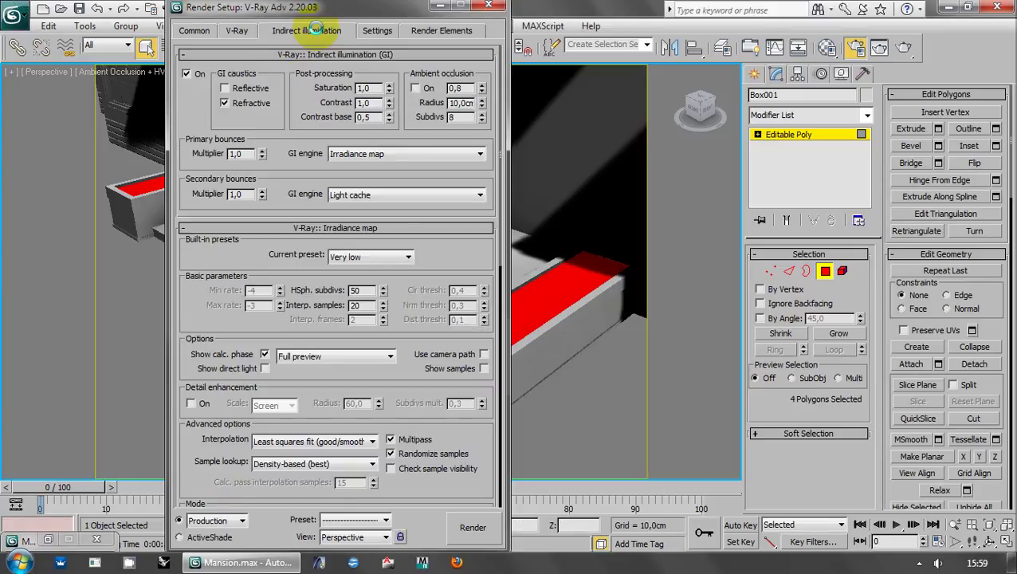
pyautogui.moveTo(291, 138); pyautogui.dragTo(292, 110)
pyautogui.scroll(-3, 377, 199)
pyautogui.scroll(-5, 334, 284)
pyautogui.doubleClick(292, 392)
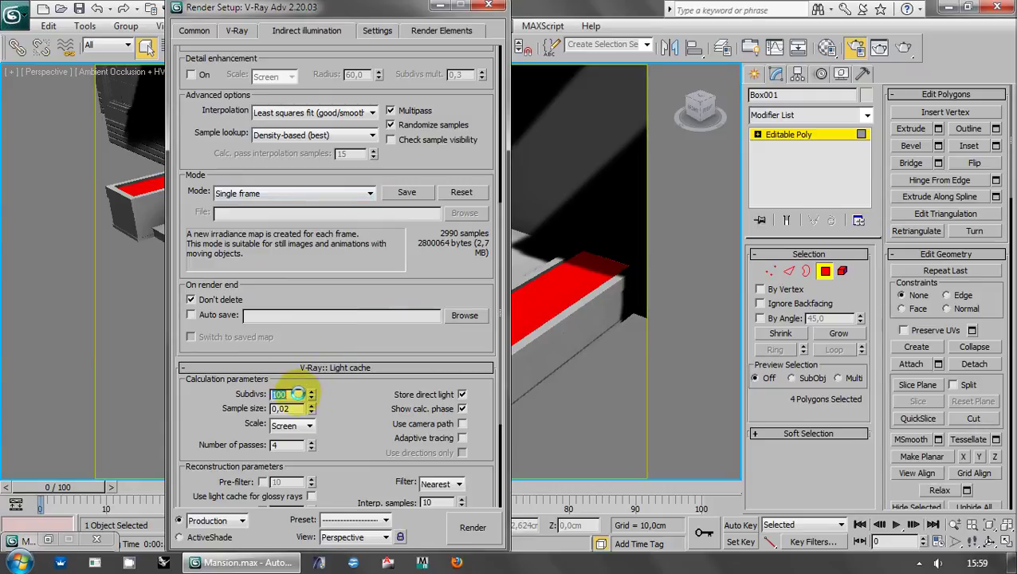
pyautogui.write('300')
pyautogui.press('Return')
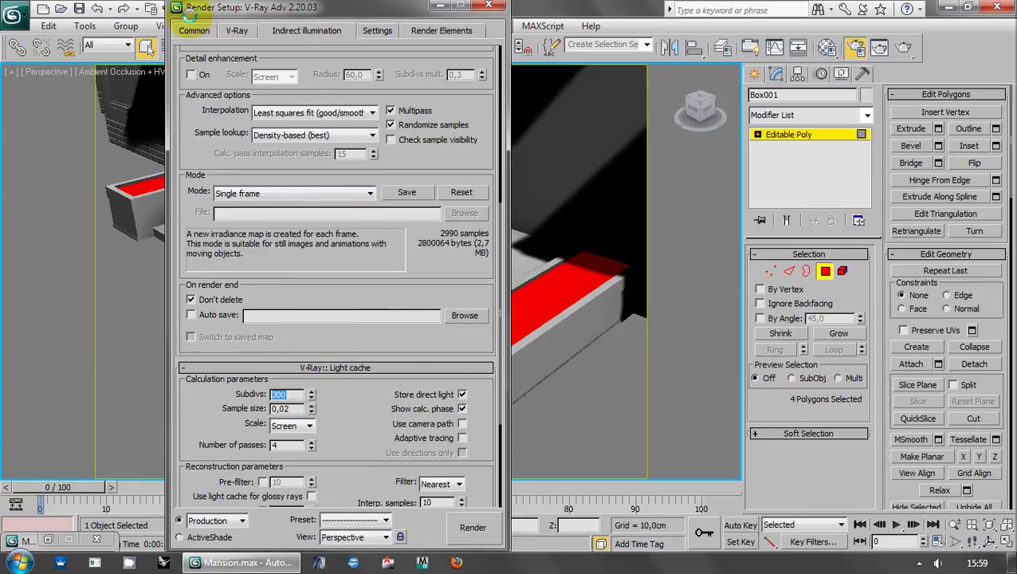
pyautogui.click(310, 442)
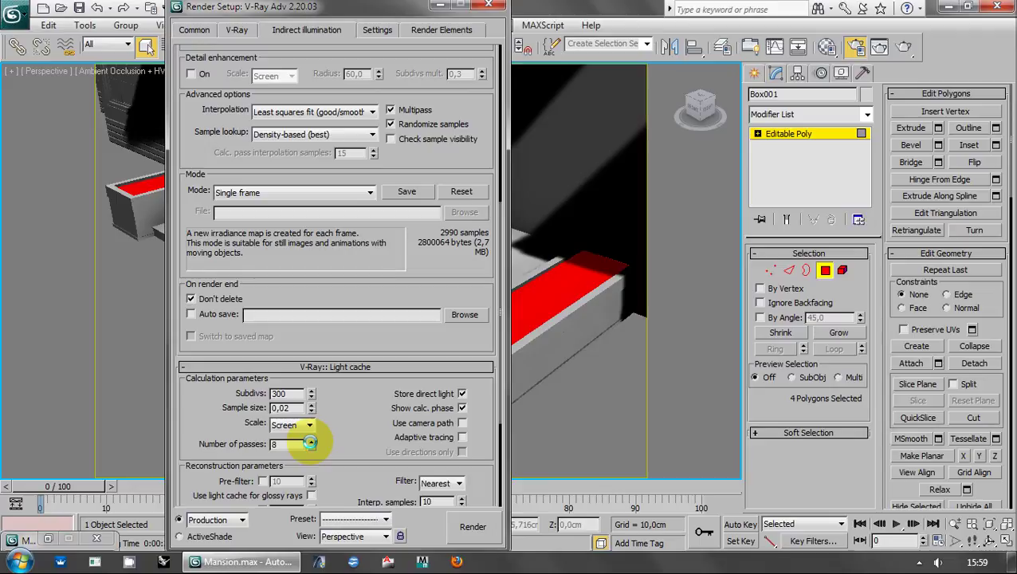
# - Switch the irradiance map to the Medium preset with 30 interpolation samples
pyautogui.scroll(3, 359, 403)
pyautogui.scroll(2, 355, 358)
pyautogui.click(380, 120)
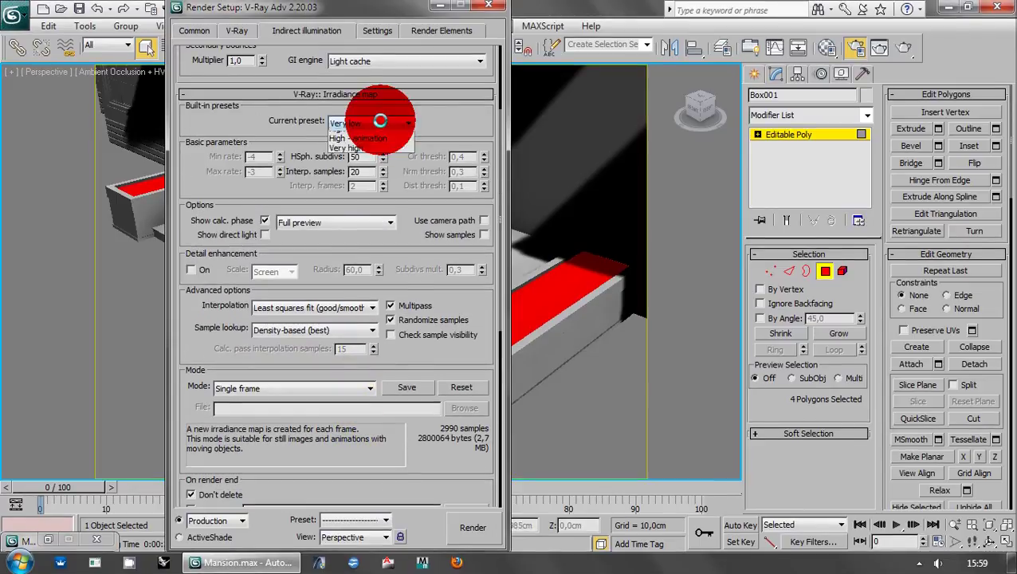
pyautogui.click(358, 162)
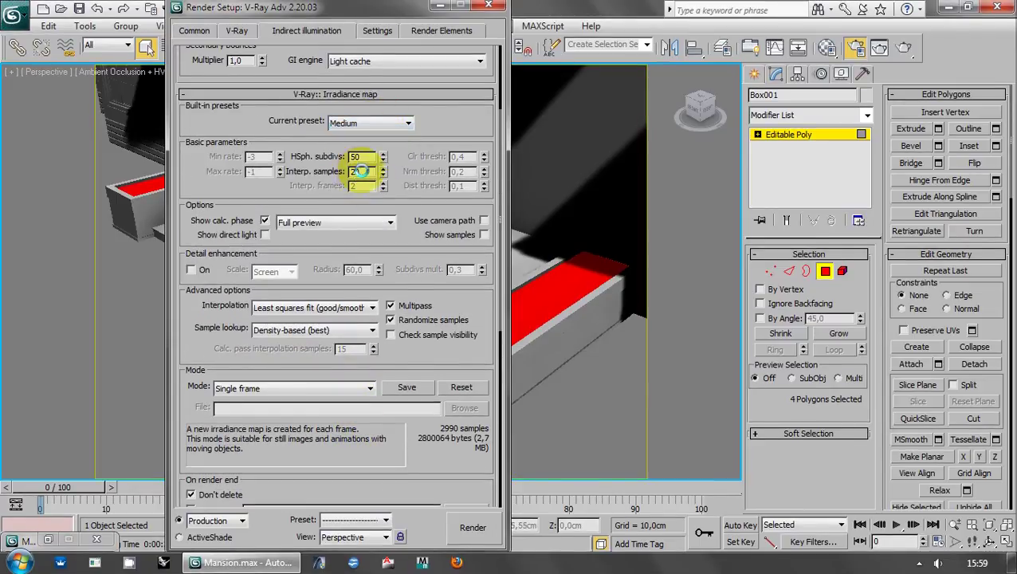
pyautogui.write('30')
pyautogui.press('Return')
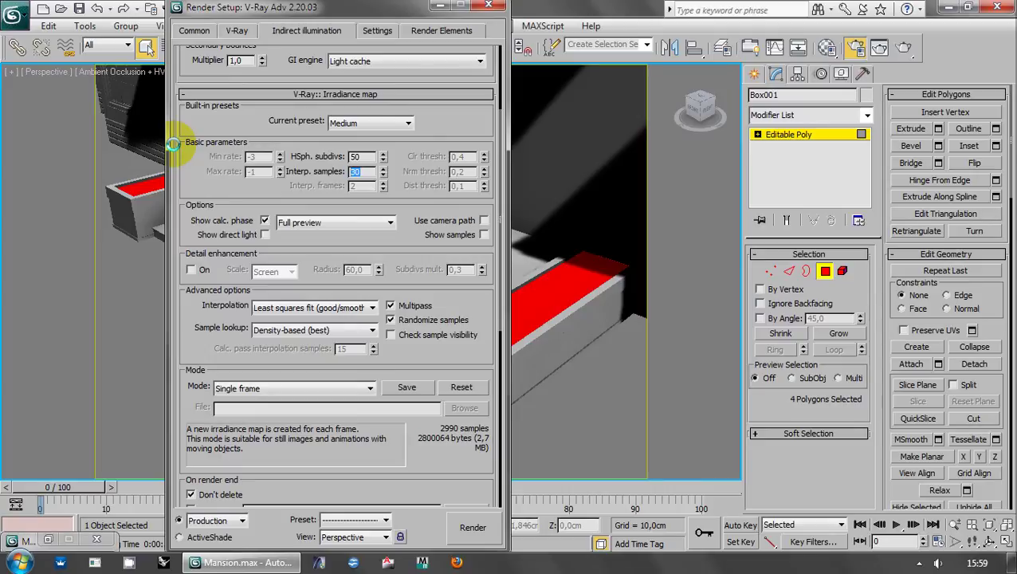
# - Set the render output size to 800x600 and close Render Setup
pyautogui.click(194, 31)
pyautogui.click(401, 257)
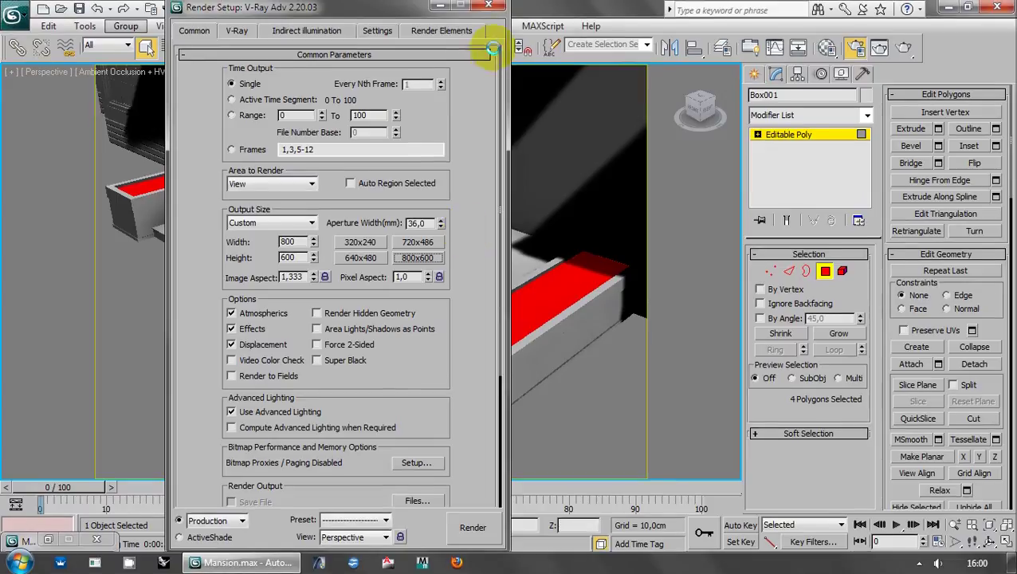
pyautogui.click(489, 6)
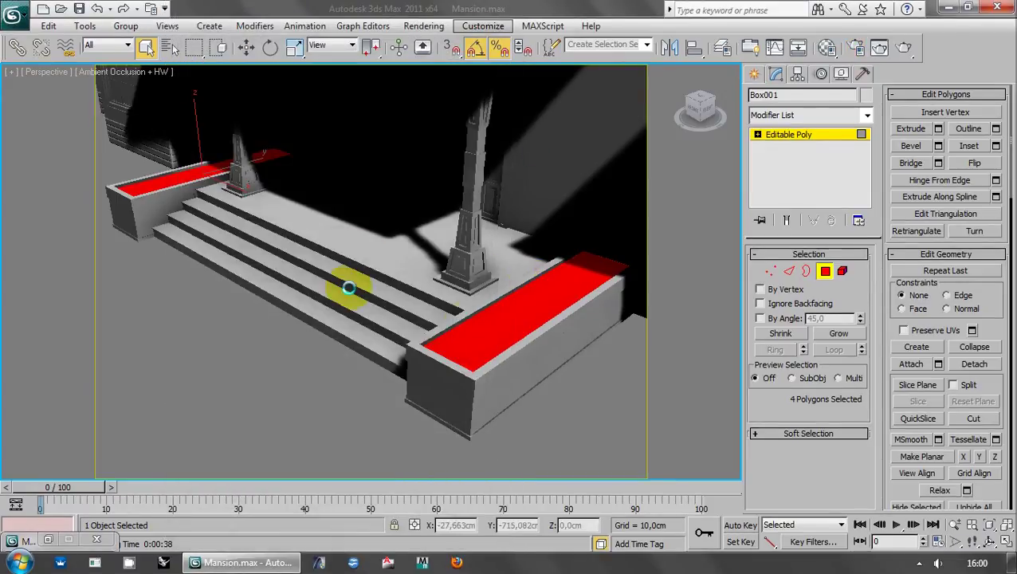
# - Select the right planter's top faces, zoom in close on it, and render at 800x600
pyautogui.click(488, 332)
pyautogui.keyDown('ctrl'); pyautogui.click(526, 301); pyautogui.keyUp('ctrl')
pyautogui.scroll(2, 518, 304)
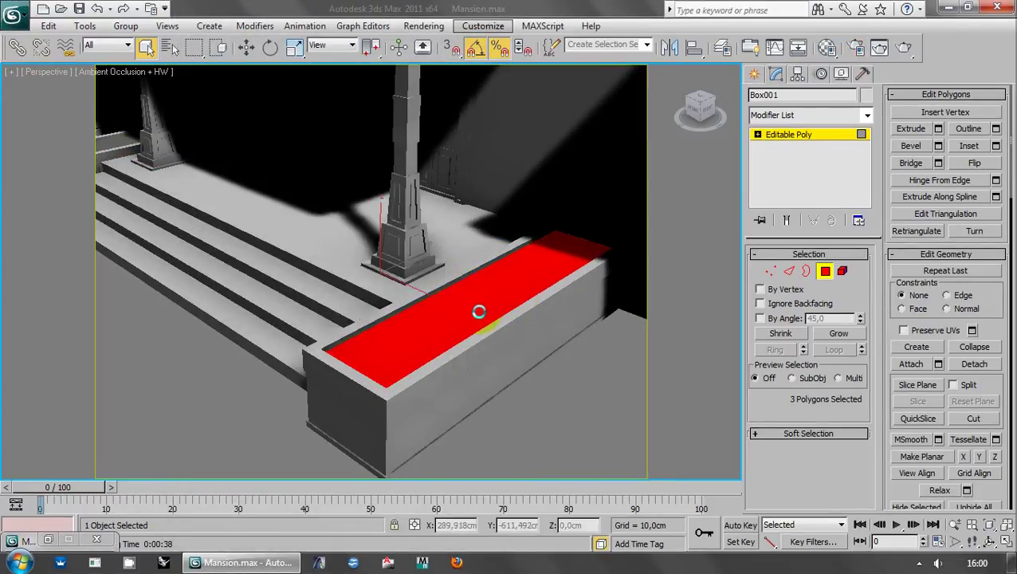
pyautogui.scroll(2, 463, 298)
pyautogui.scroll(2, 437, 281)
pyautogui.scroll(1, 423, 277)
pyautogui.scroll(1, 416, 274)
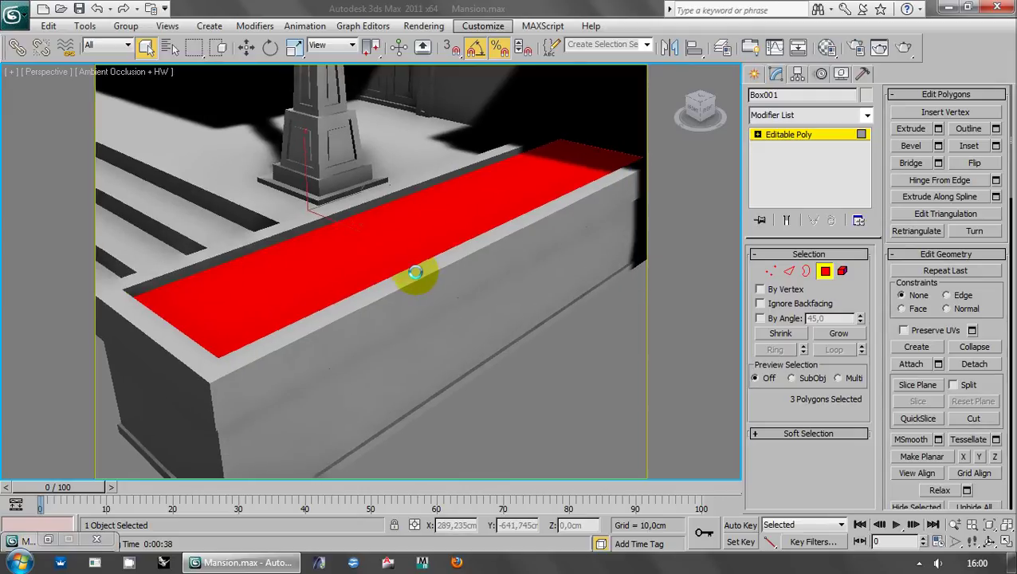
pyautogui.scroll(2, 415, 273)
pyautogui.hotkey('shift', 'q')
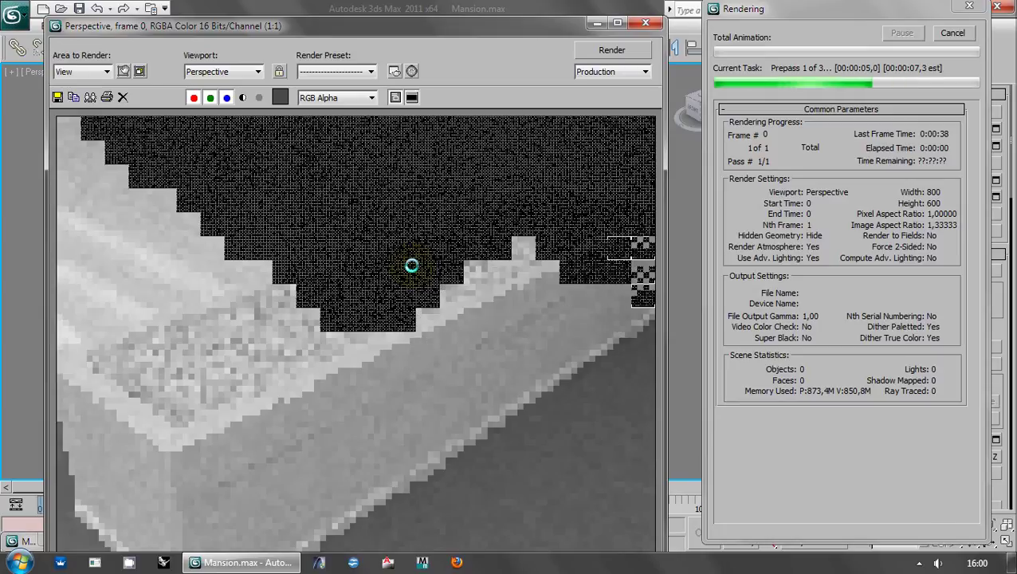
# - Let the close-up render of the pebble-filled planter finish, then render the view again
pyautogui.click(411, 266)
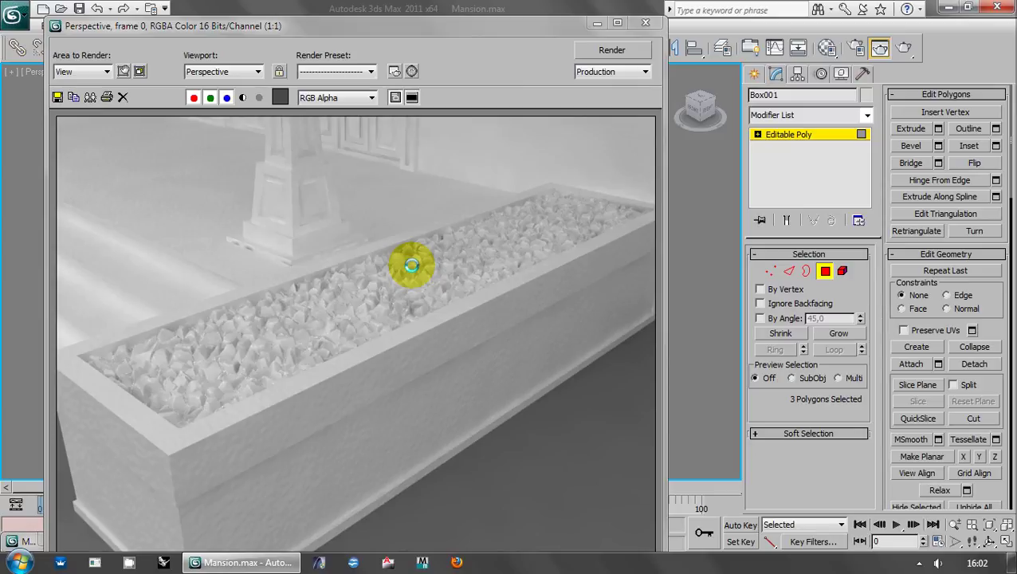
pyautogui.hotkey('shift', 'q')
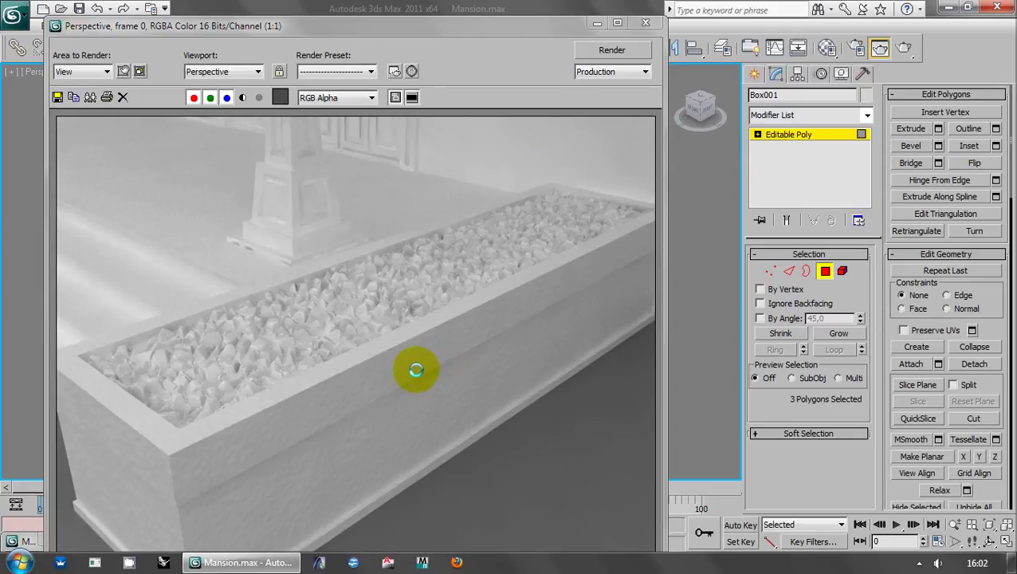
# - Select the planter box material and go to its Noise bump map
pyautogui.press('m')
pyautogui.click(624, 80)
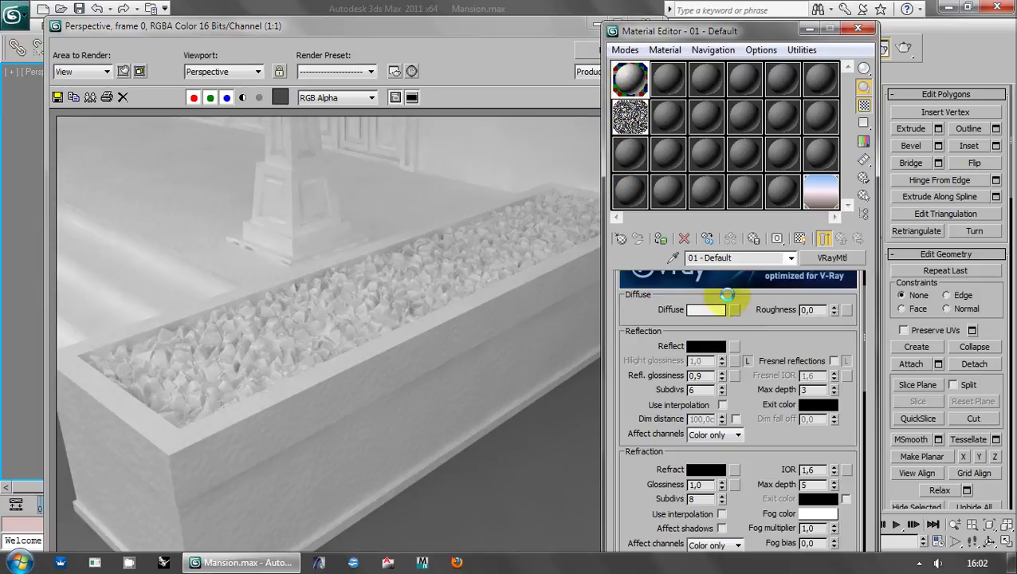
pyautogui.scroll(1, 761, 336)
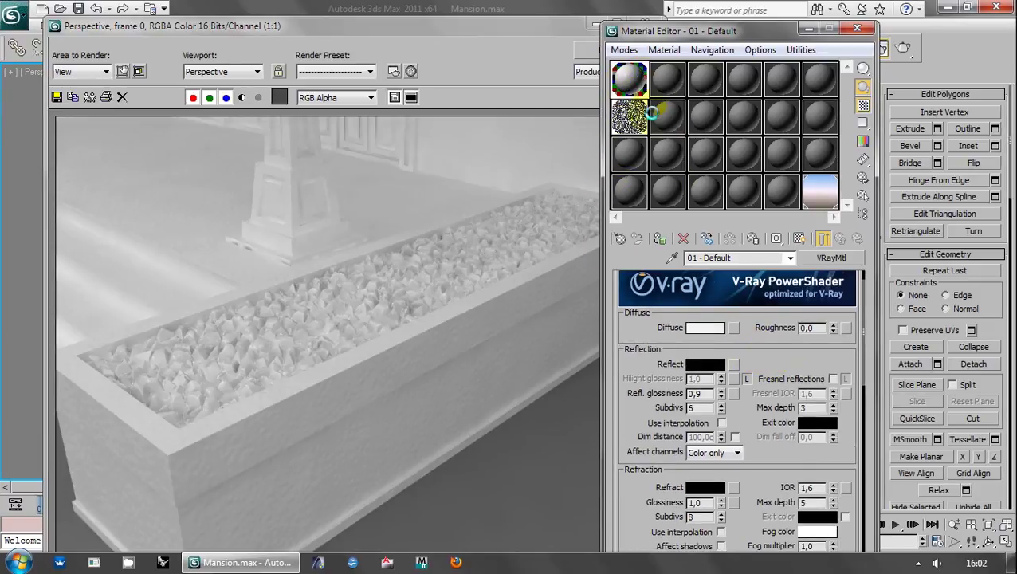
pyautogui.scroll(-2, 757, 319)
pyautogui.scroll(-3, 729, 370)
pyautogui.scroll(-5, 710, 478)
pyautogui.scroll(-3, 730, 495)
pyautogui.scroll(-1, 734, 486)
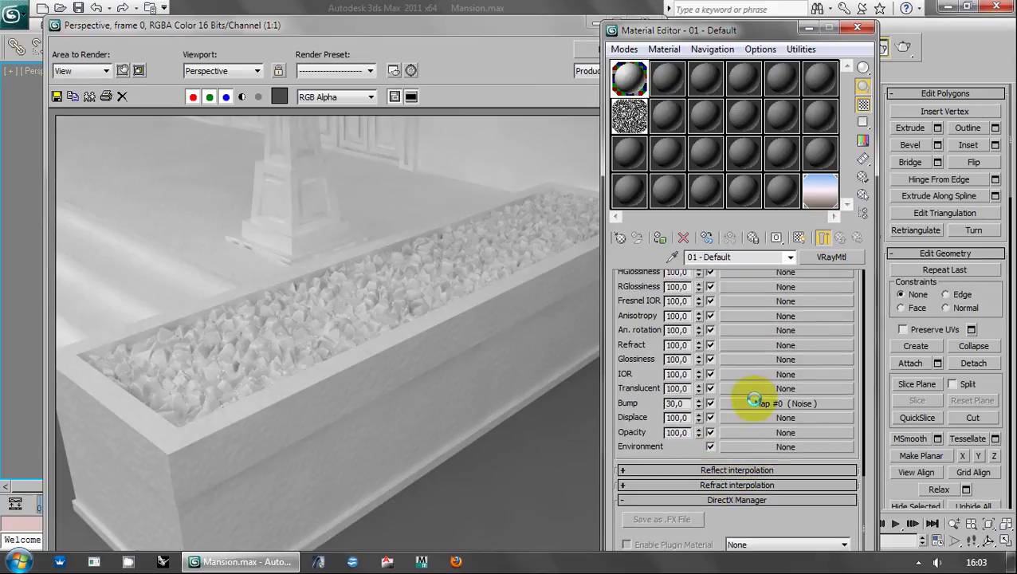
pyautogui.click(754, 401)
# - Set the Noise map tiling to 90 on X, Y and Z and close the Material Editor
pyautogui.doubleClick(738, 336)
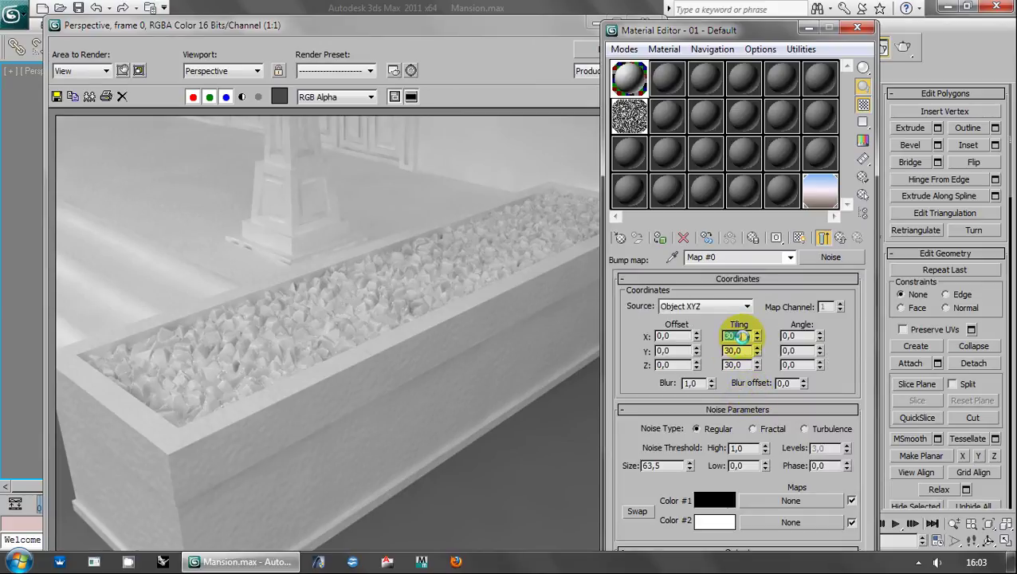
pyautogui.write('90')
pyautogui.press('Tab')
pyautogui.write('90')
pyautogui.press('Tab')
pyautogui.write('90')
pyautogui.press('Tab')
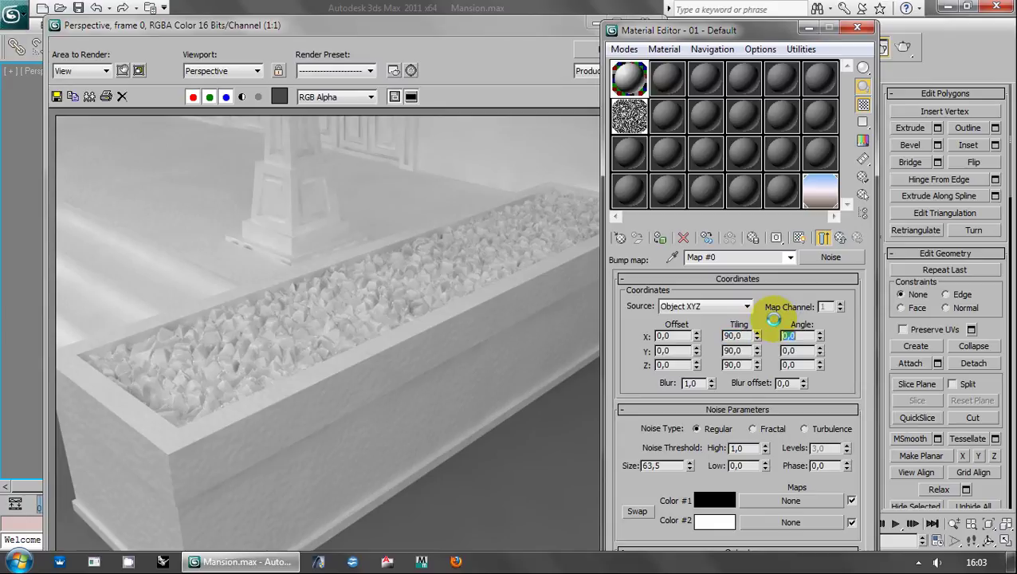
pyautogui.click(508, 100)
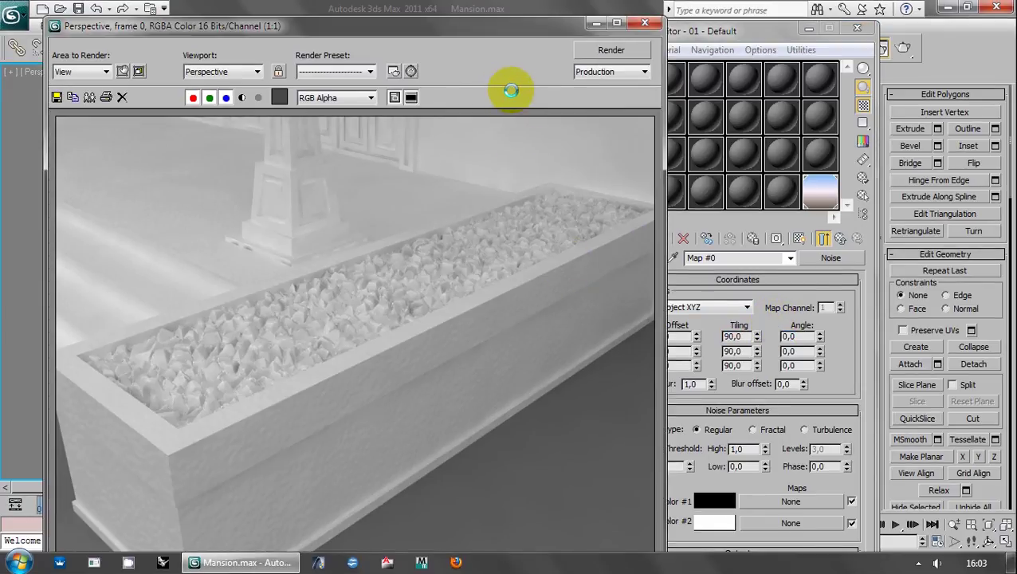
pyautogui.click(861, 30)
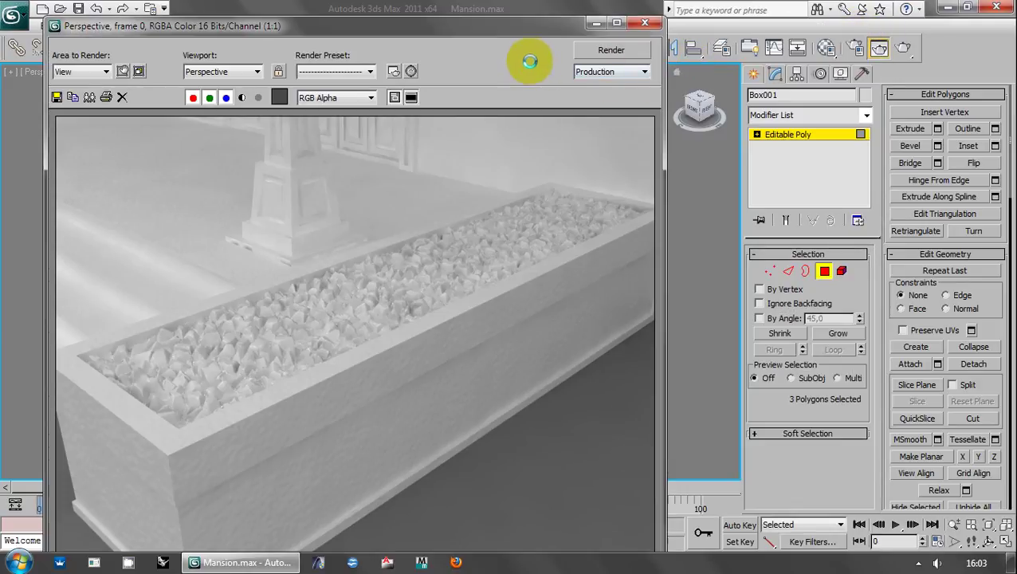